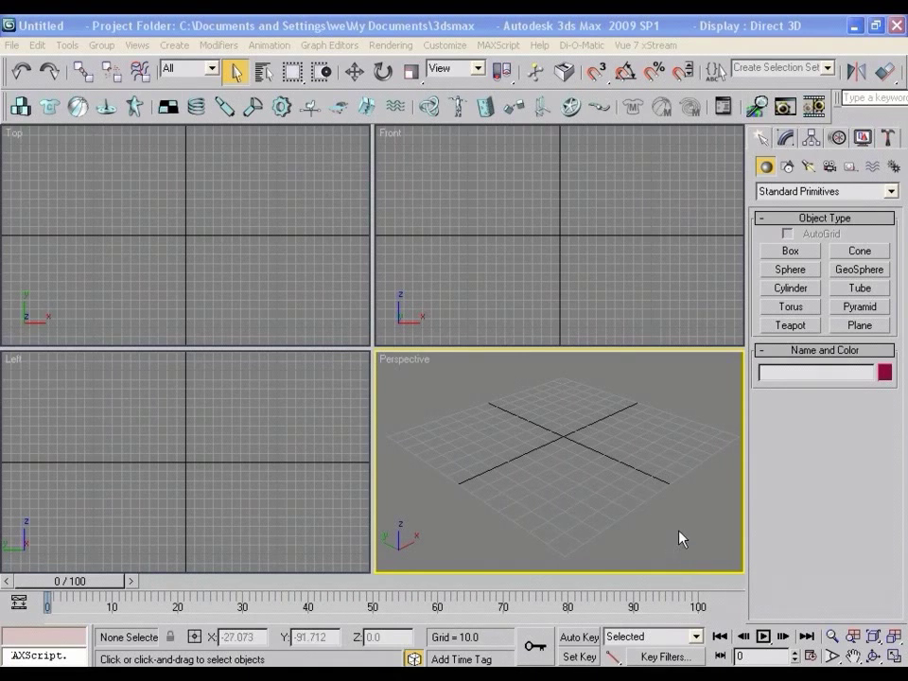
Draw a box and stretch it non-uniformly, 215% along X and wider along Y
click(791, 250)
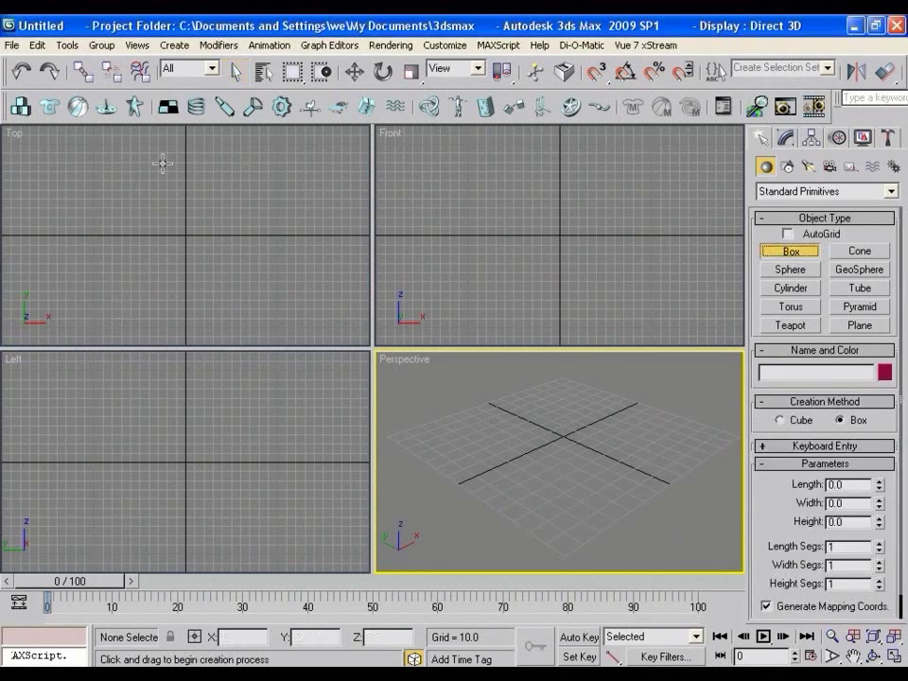
drag(94, 159, 438, 531)
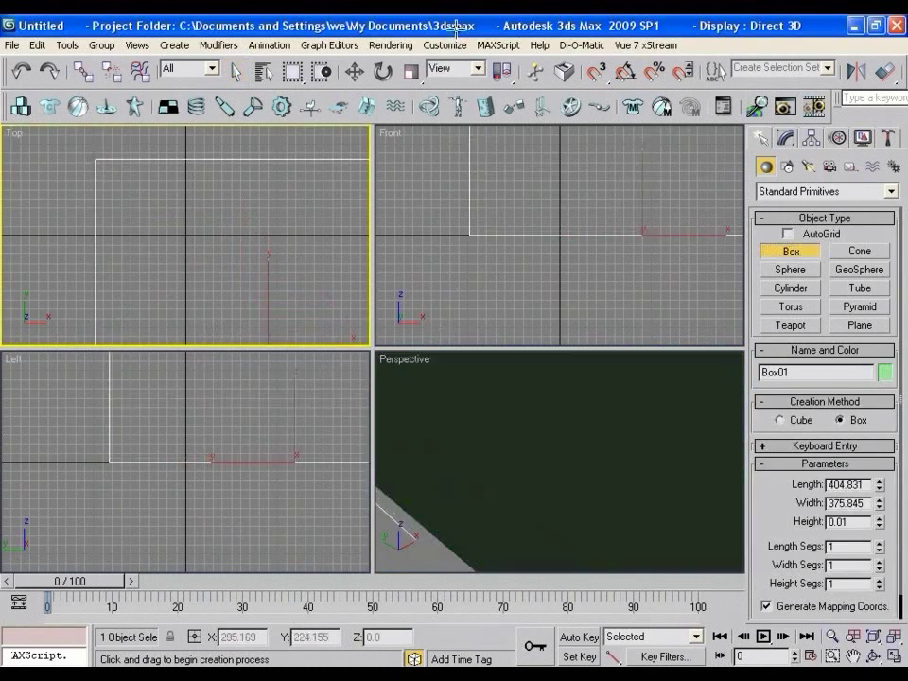
scroll(456, 523, down, 5)
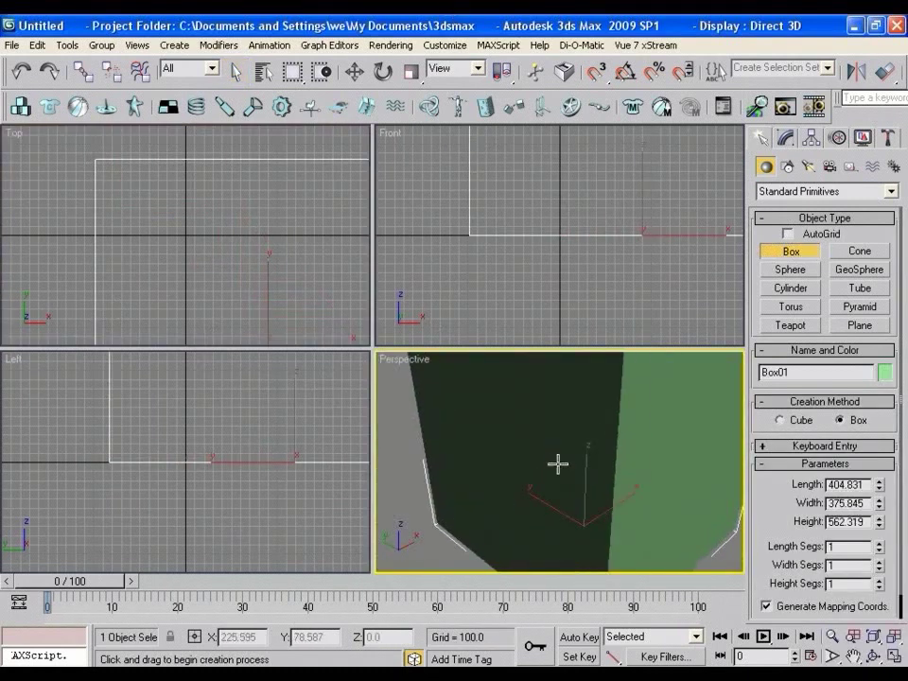
scroll(558, 478, up, 3)
scroll(550, 303, up, 4)
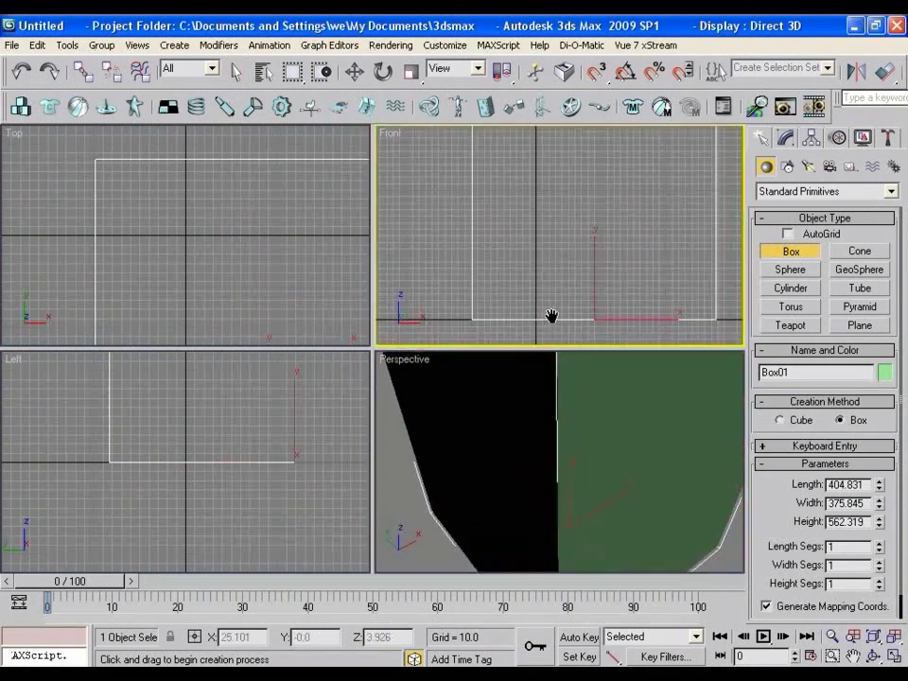
scroll(550, 288, down, 2)
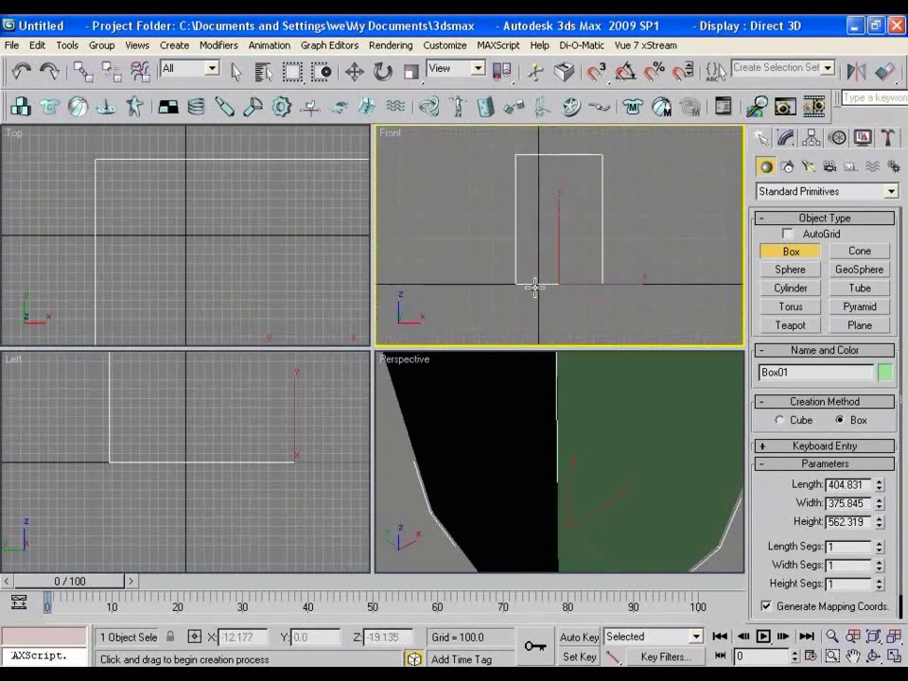
click(354, 71)
scroll(151, 240, down, 3)
key(r)
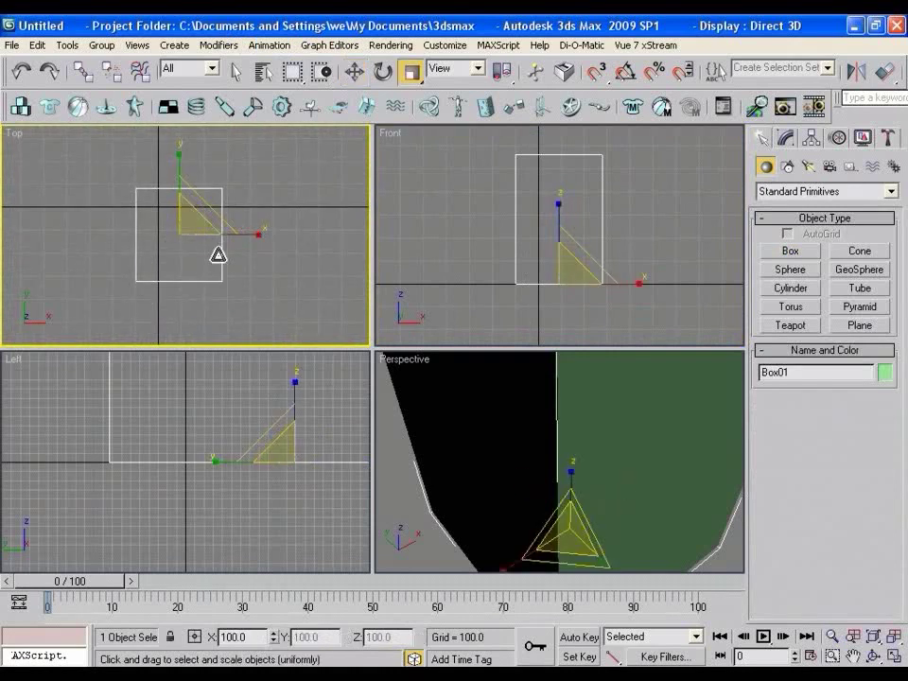
key(r)
drag(257, 235, 332, 240)
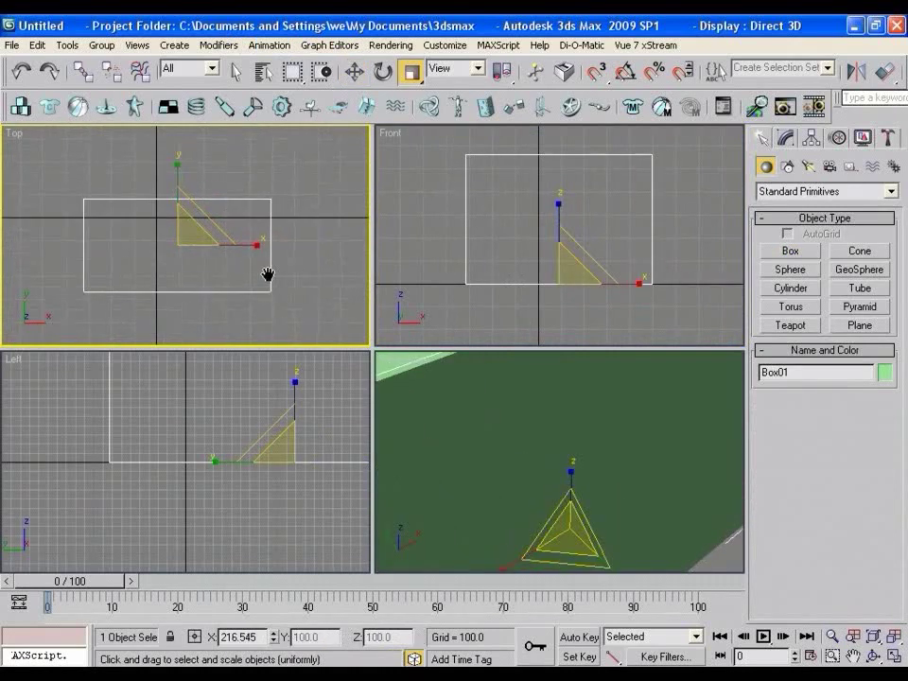
drag(183, 158, 170, 113)
scroll(514, 406, down, 3)
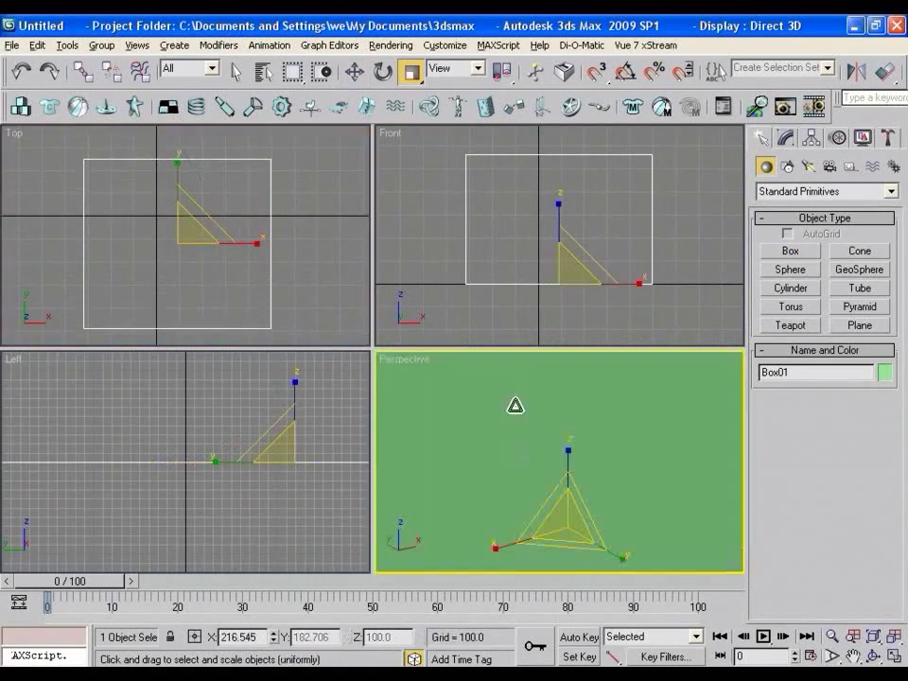
middle_drag(516, 403, 518, 431)
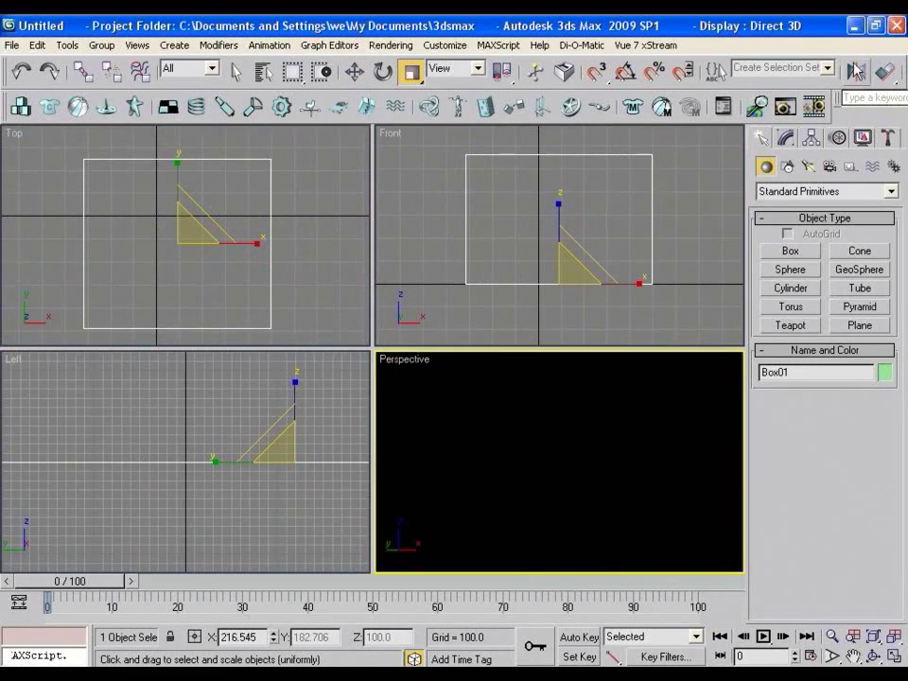
Add a Normal modifier to Box01 so its normals face inward
click(786, 138)
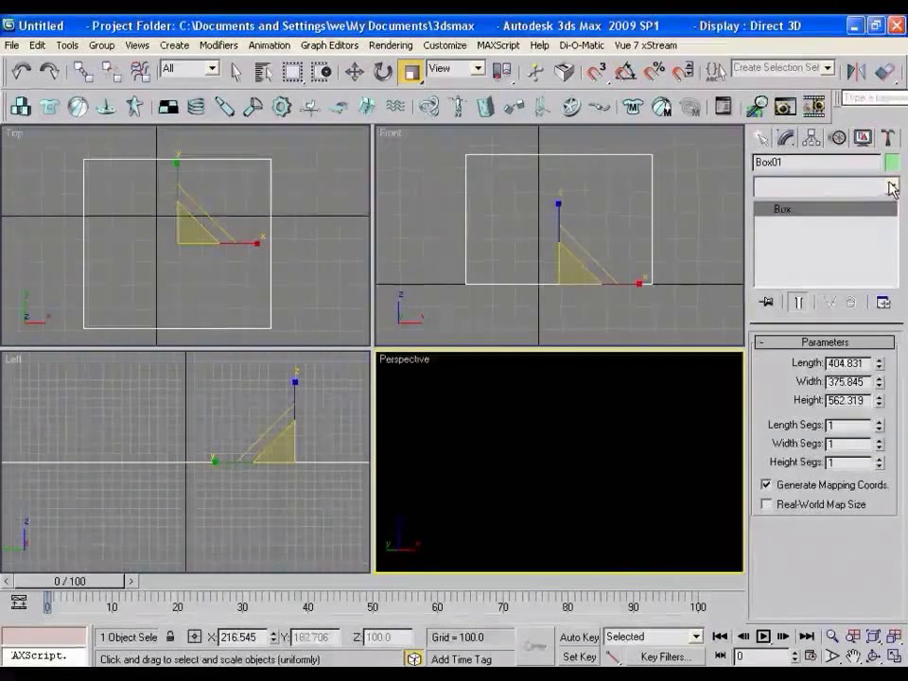
click(891, 186)
key(n)
click(844, 219)
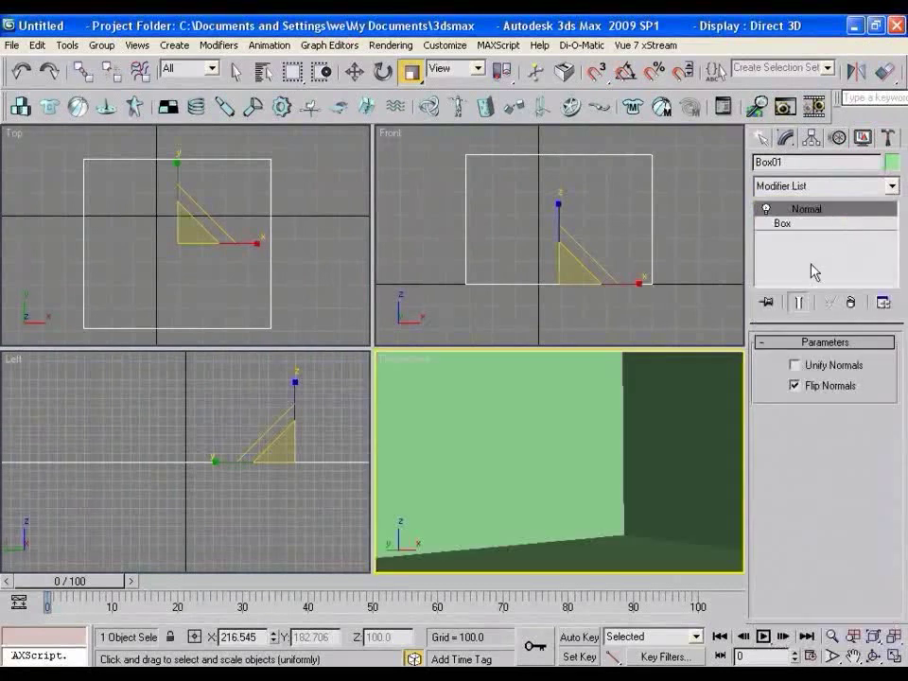
middle_drag(627, 509, 620, 446)
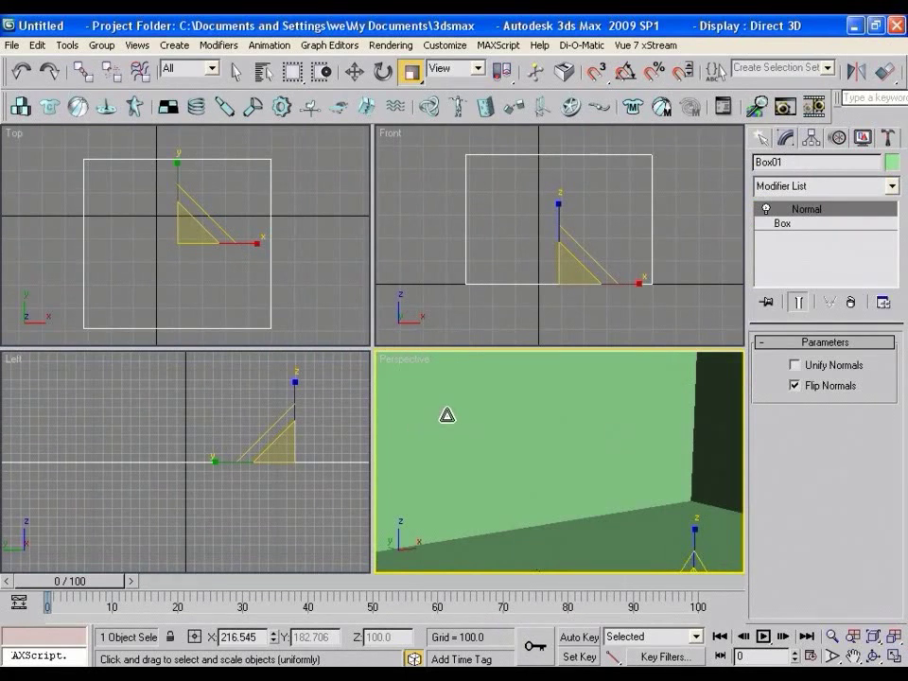
Create Camera01 from the Perspective view with a 26.94 mm lens, orbited toward the back wall
key(ctrl+c)
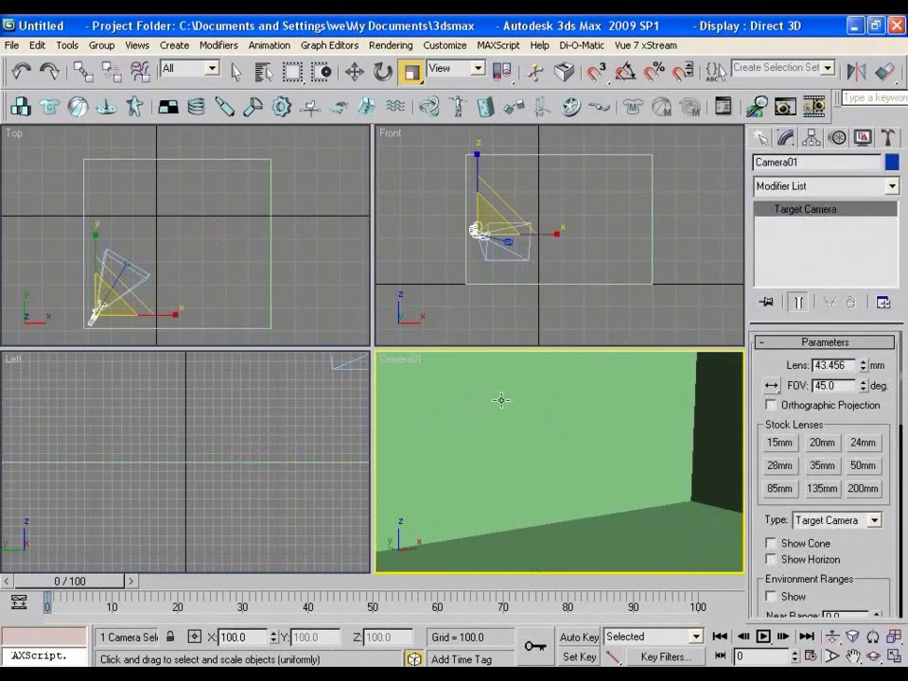
drag(864, 376, 866, 386)
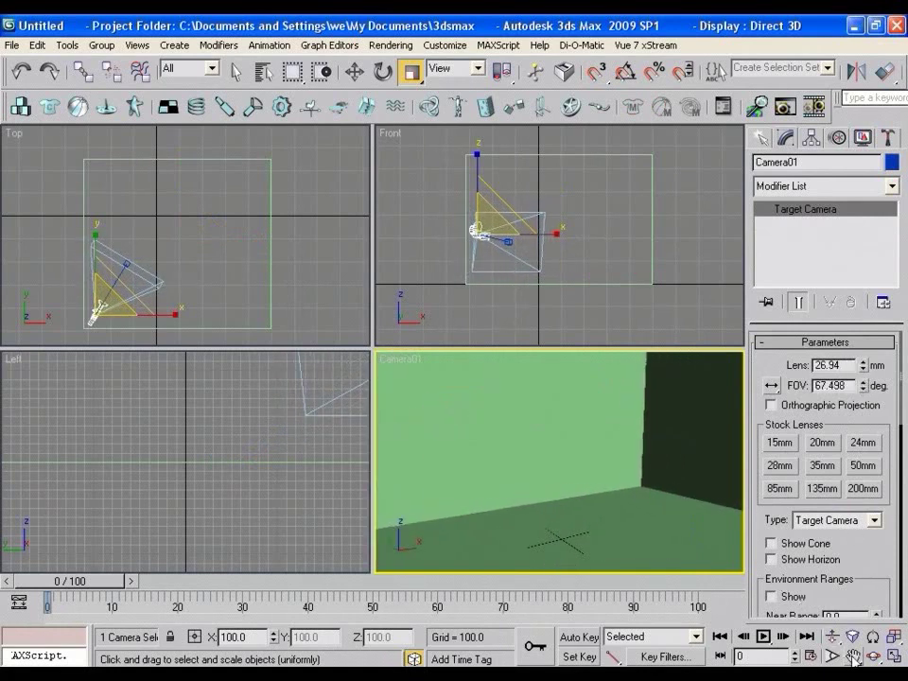
click(873, 656)
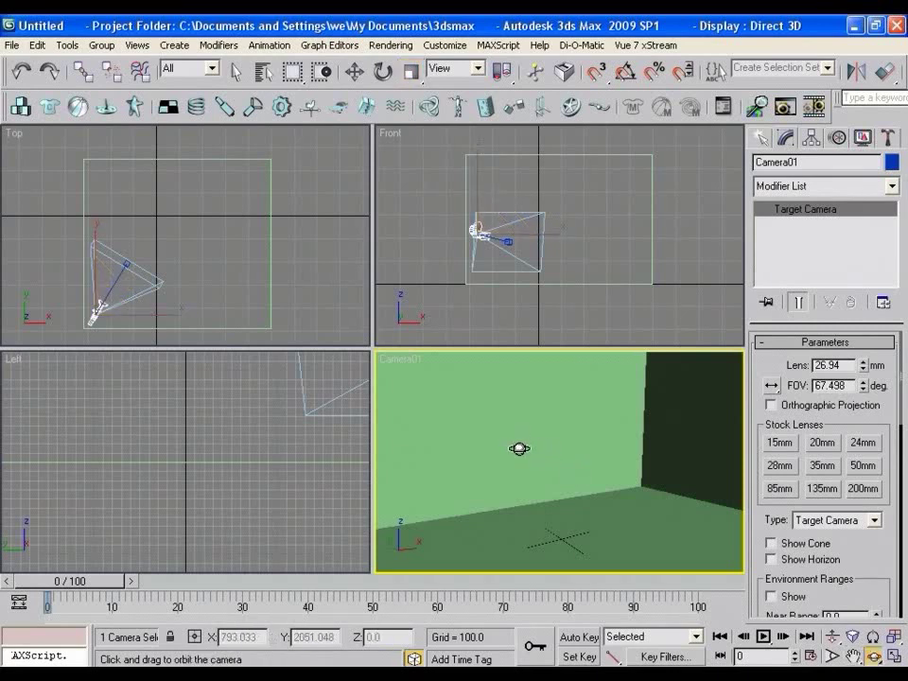
mouse_move(519, 448)
mouse_down()
mouse_move(502, 432)
mouse_move(513, 436)
mouse_up()
Draw a flat second box, Box02, along the room's back wall in the Top view
key(w)
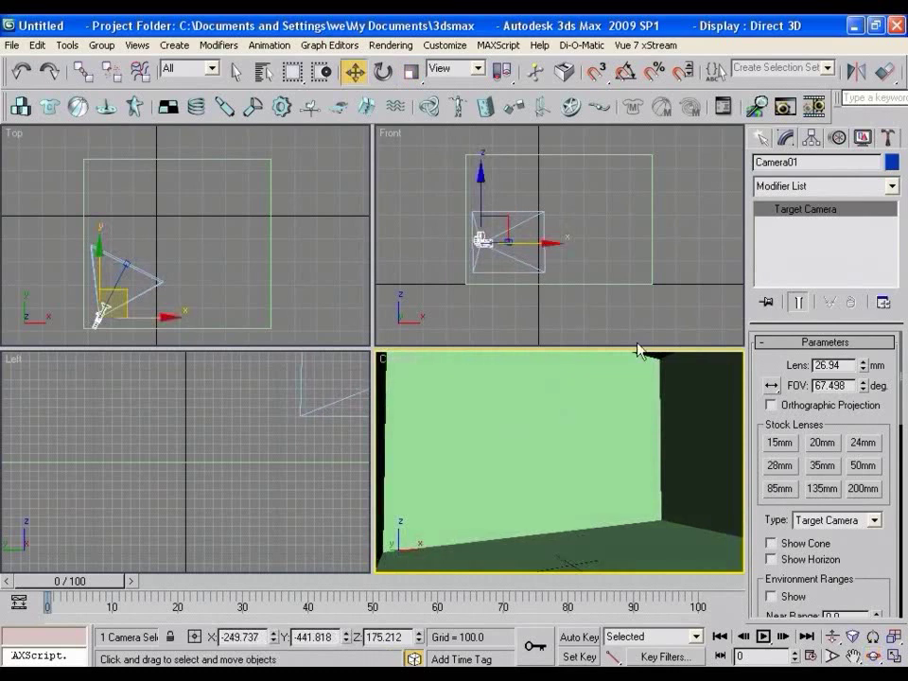
click(762, 138)
click(790, 252)
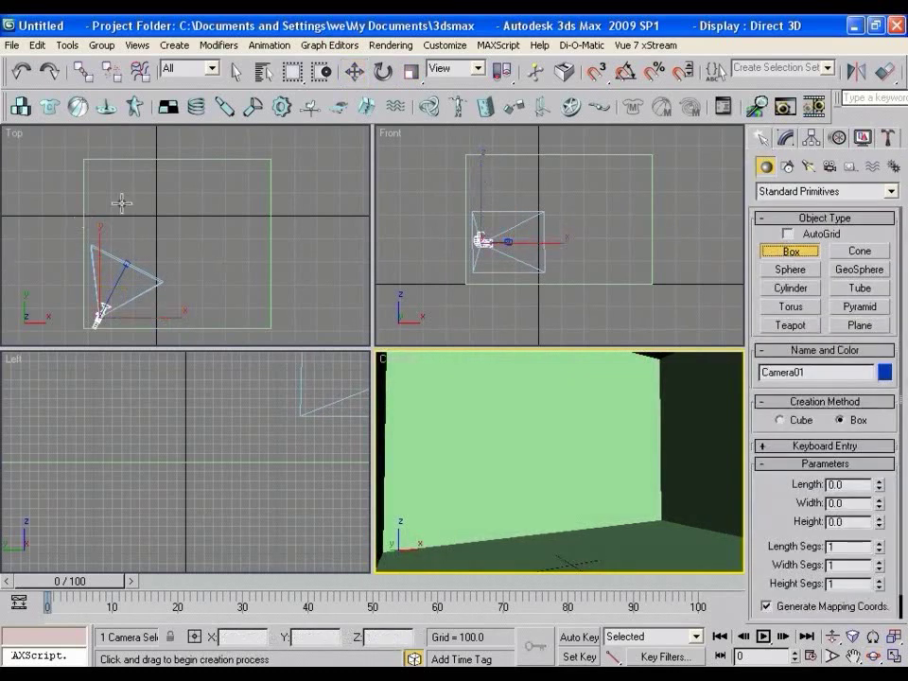
middle_drag(213, 187, 213, 239)
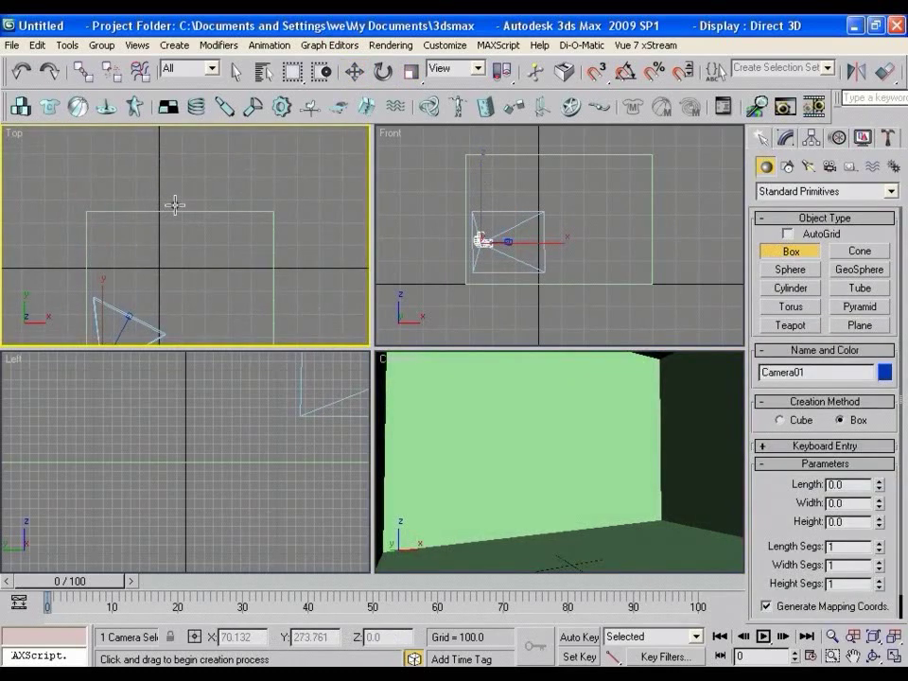
drag(175, 205, 228, 218)
click(229, 221)
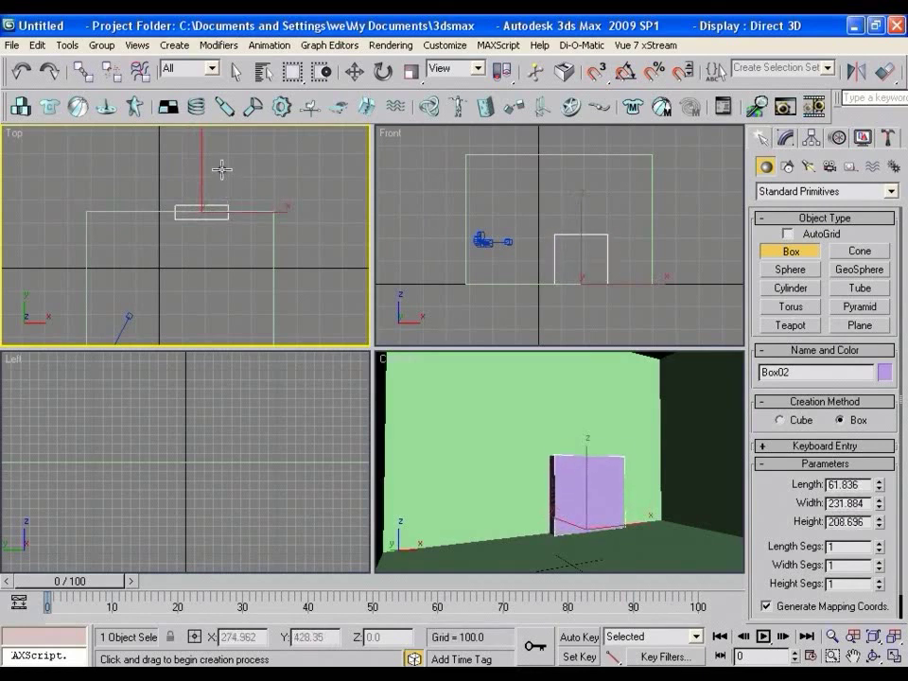
click(218, 156)
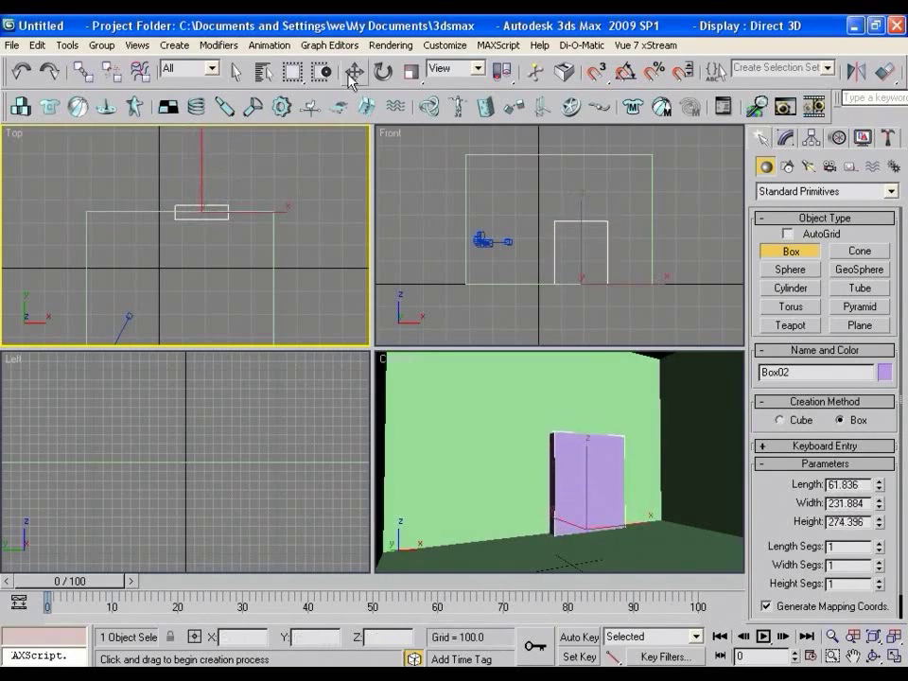
Enlarge Box02 and raise it to Z 121.094 into the back wall
click(355, 72)
click(586, 263)
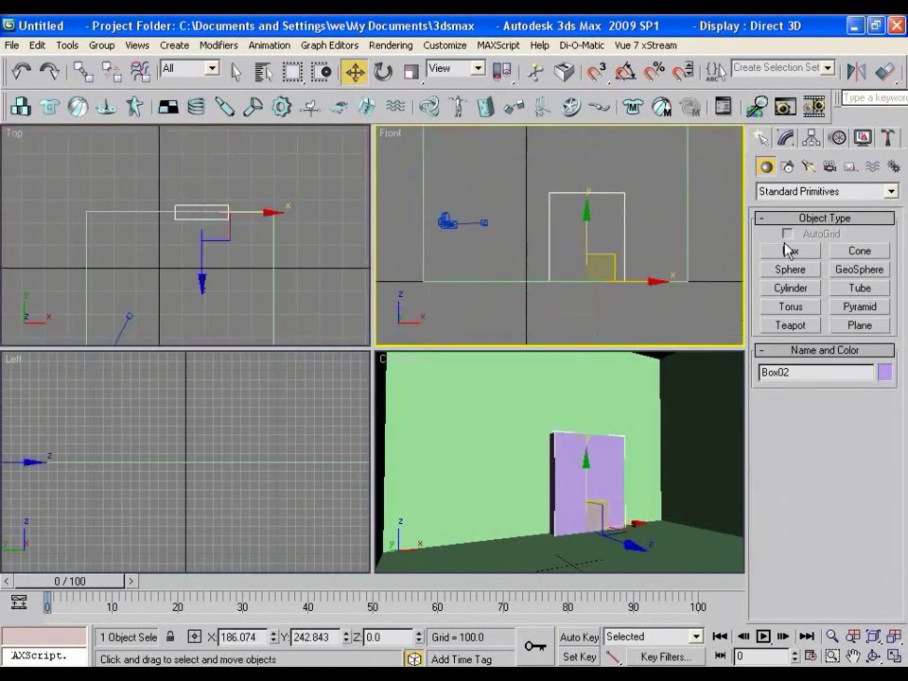
key(r)
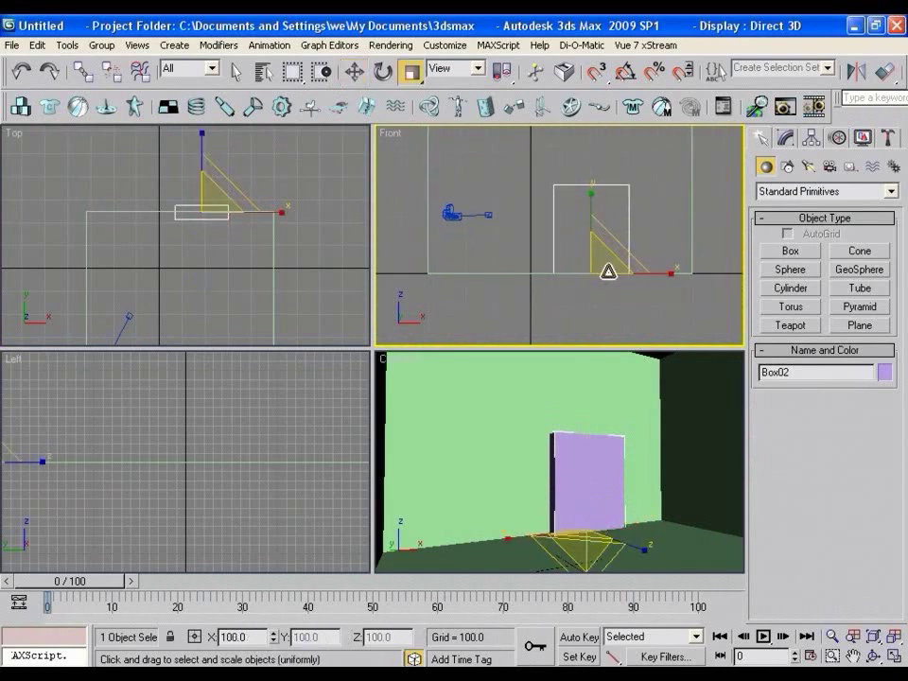
drag(604, 270, 598, 239)
key(w)
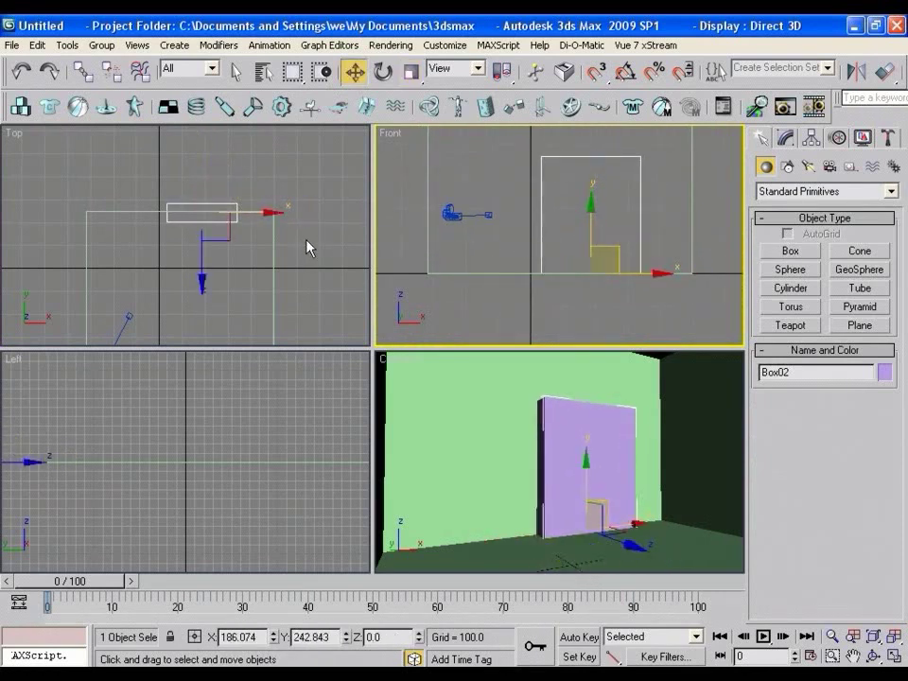
middle_drag(478, 215, 479, 236)
drag(620, 277, 578, 233)
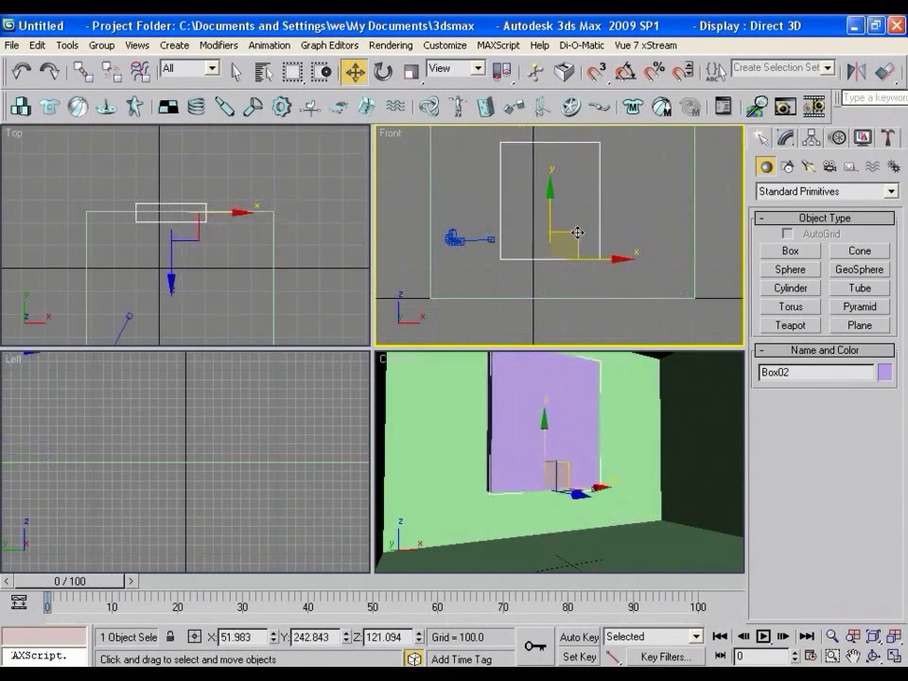
Subtract Box02 from Box01 with a Compound Boolean to cut the window opening
right_click(250, 237)
click(271, 242)
click(786, 138)
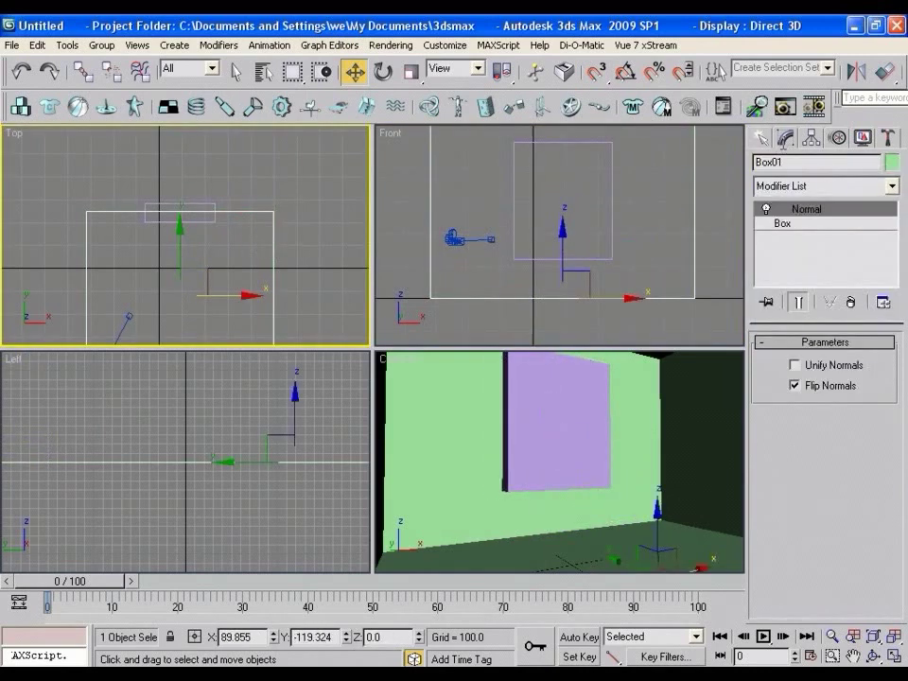
click(761, 139)
click(794, 192)
click(780, 229)
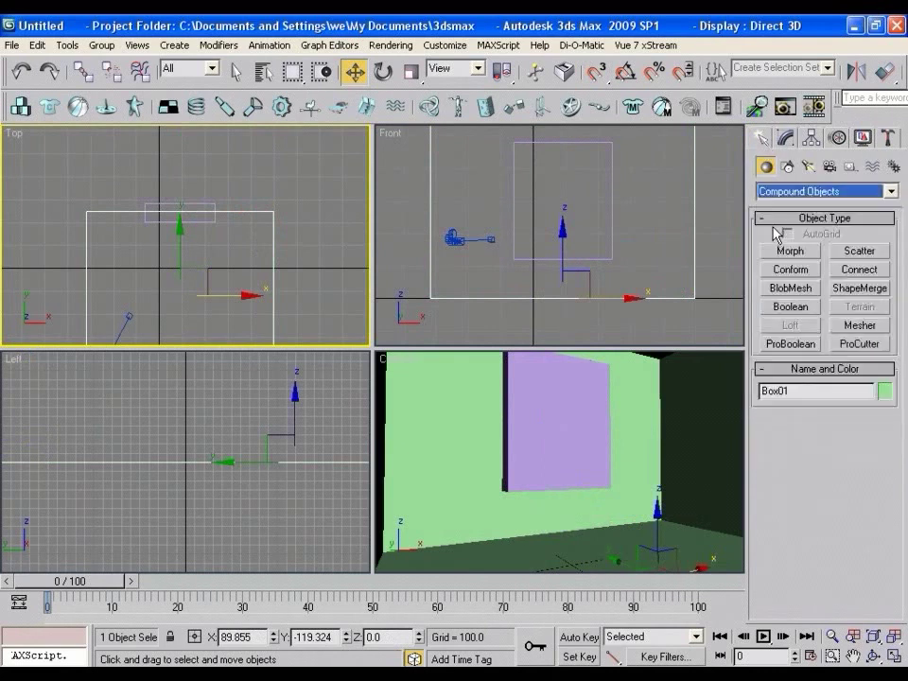
click(801, 307)
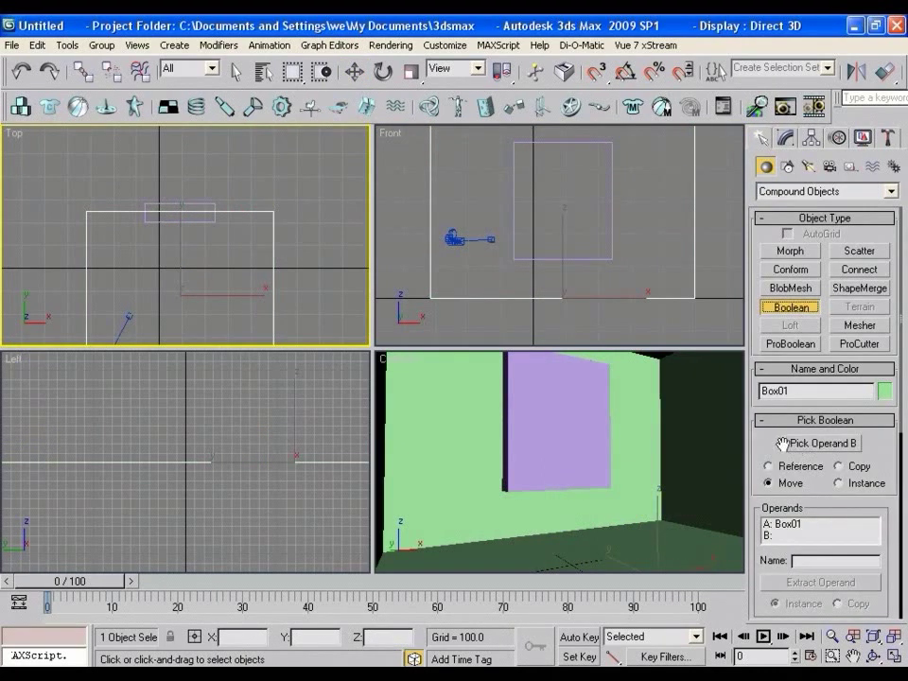
drag(784, 445, 770, 324)
click(805, 324)
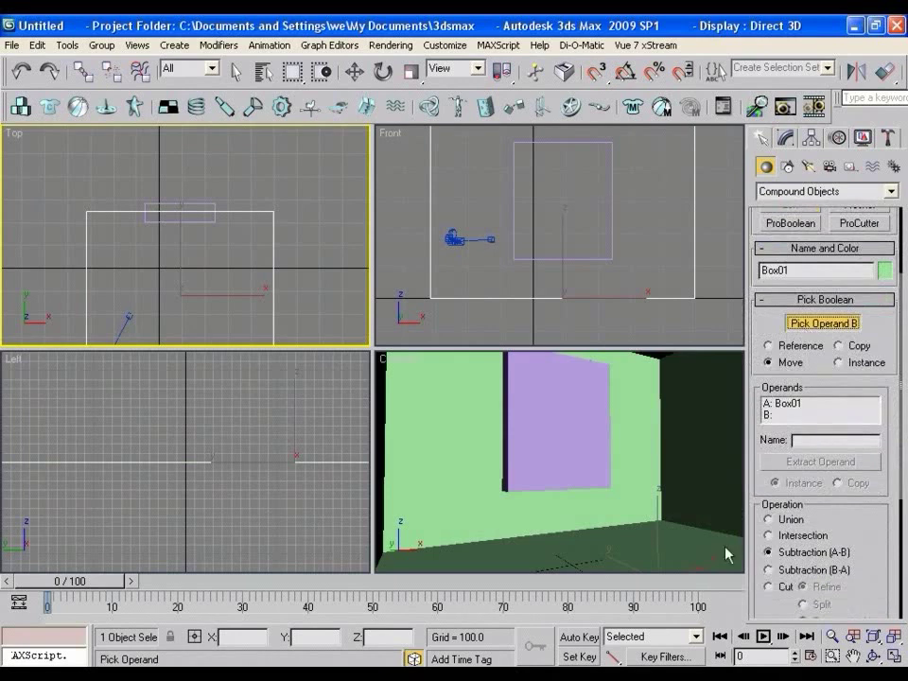
click(574, 455)
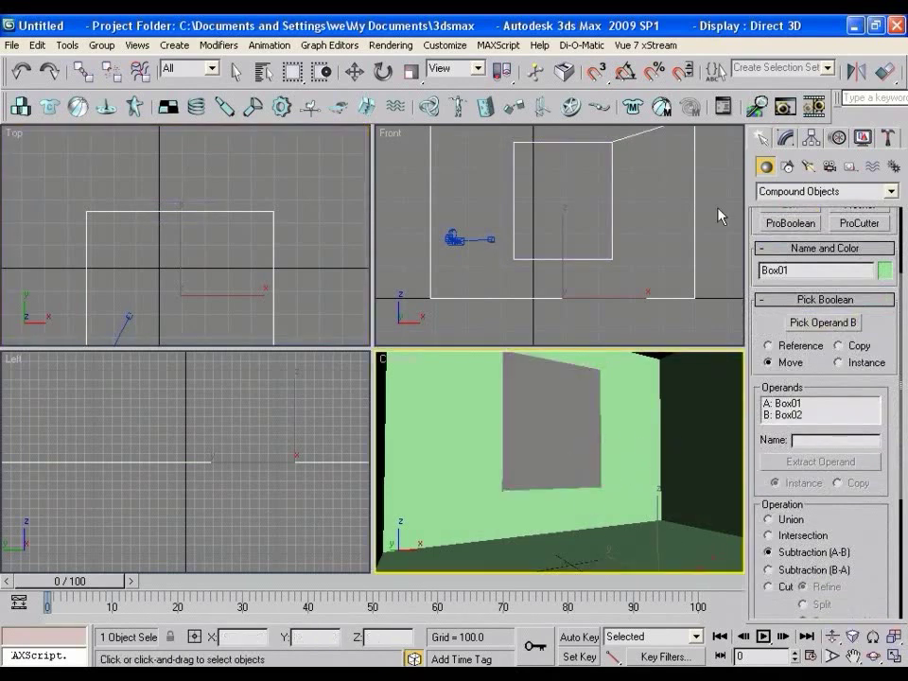
Convert Box01 to Editable Poly and add a Shell modifier with Inner Amount 19.07
click(787, 139)
right_click(800, 241)
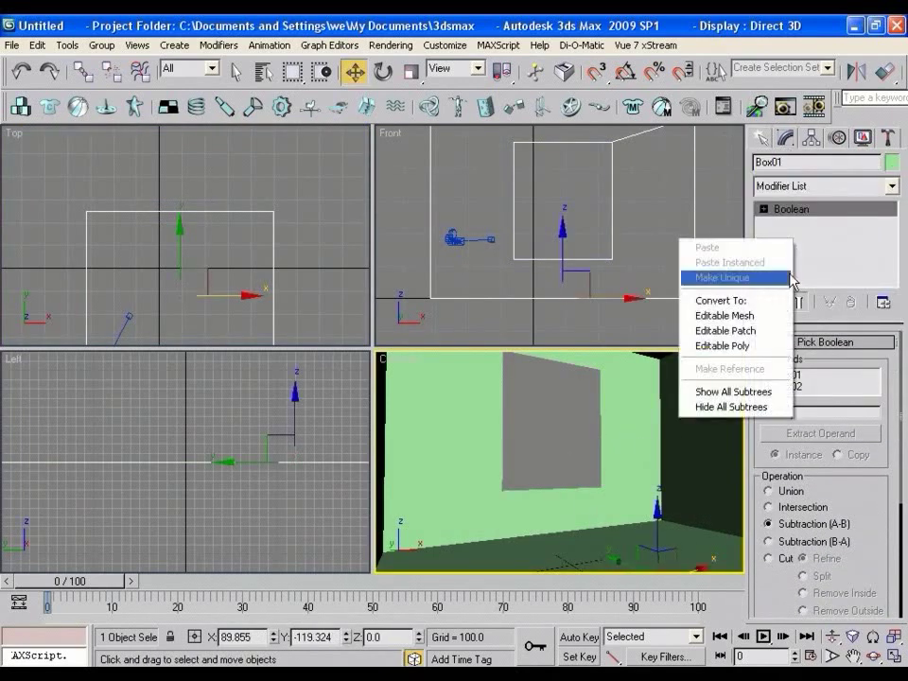
click(799, 348)
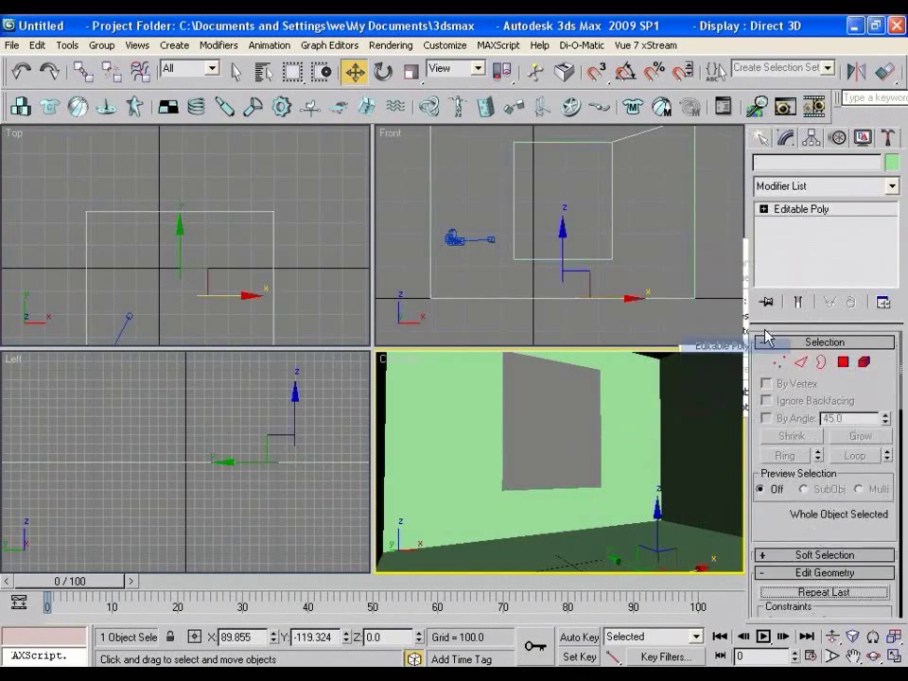
click(892, 186)
key(s)
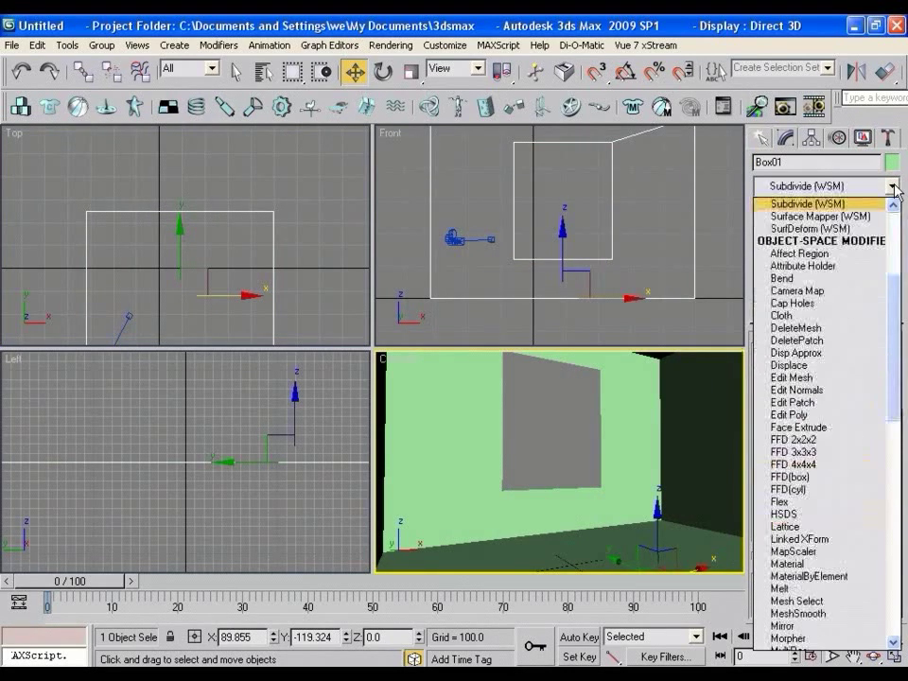
key(s)
key(s)
key(s)
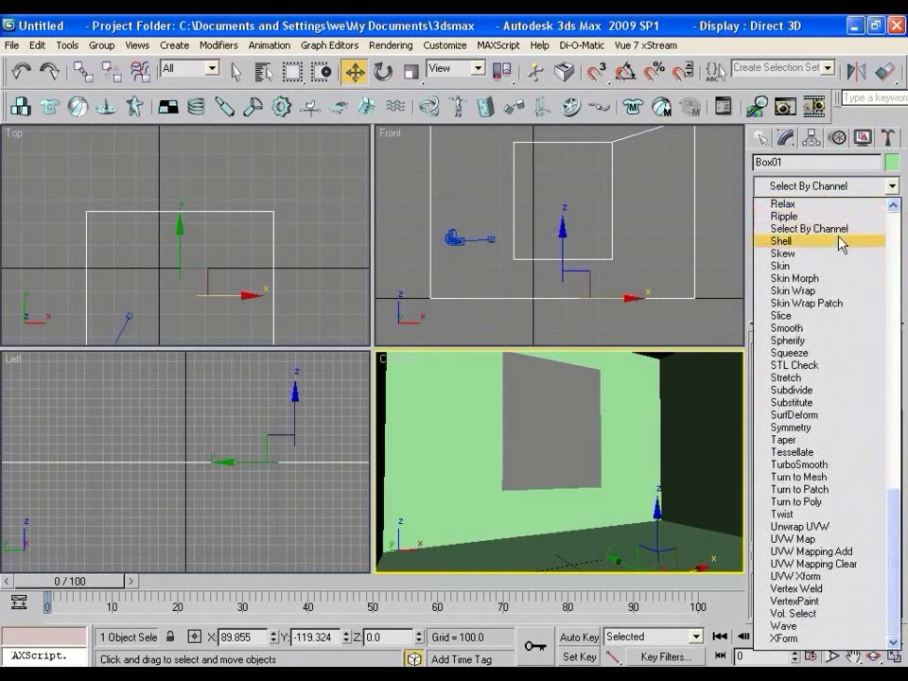
click(837, 241)
mouse_move(882, 365)
mouse_down()
mouse_move(882, 336)
mouse_move(882, 344)
mouse_up()
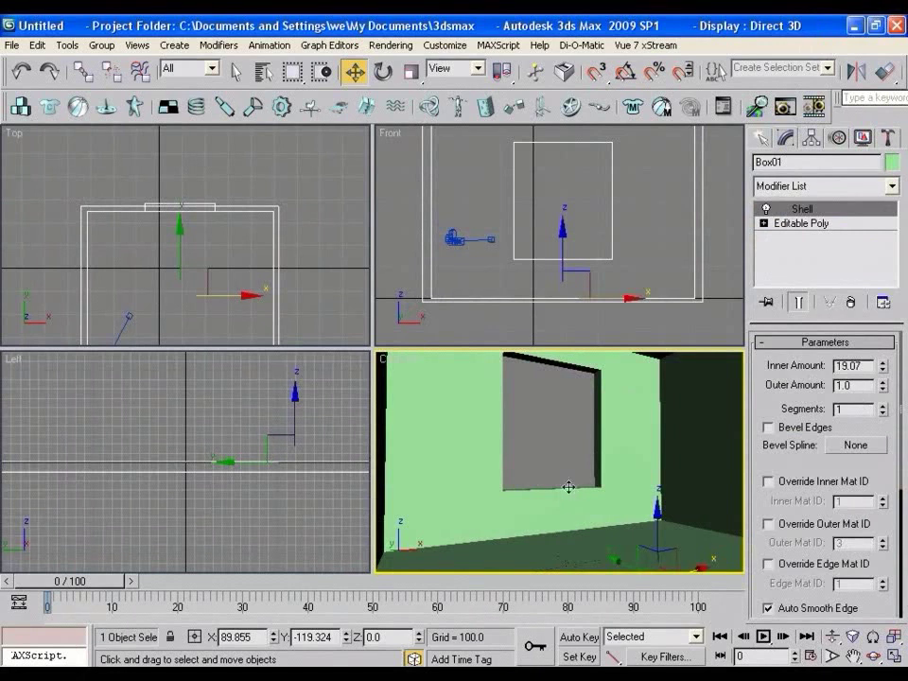
Create a Standard Target Spot in the Left view and raise it above the room
click(763, 138)
click(809, 166)
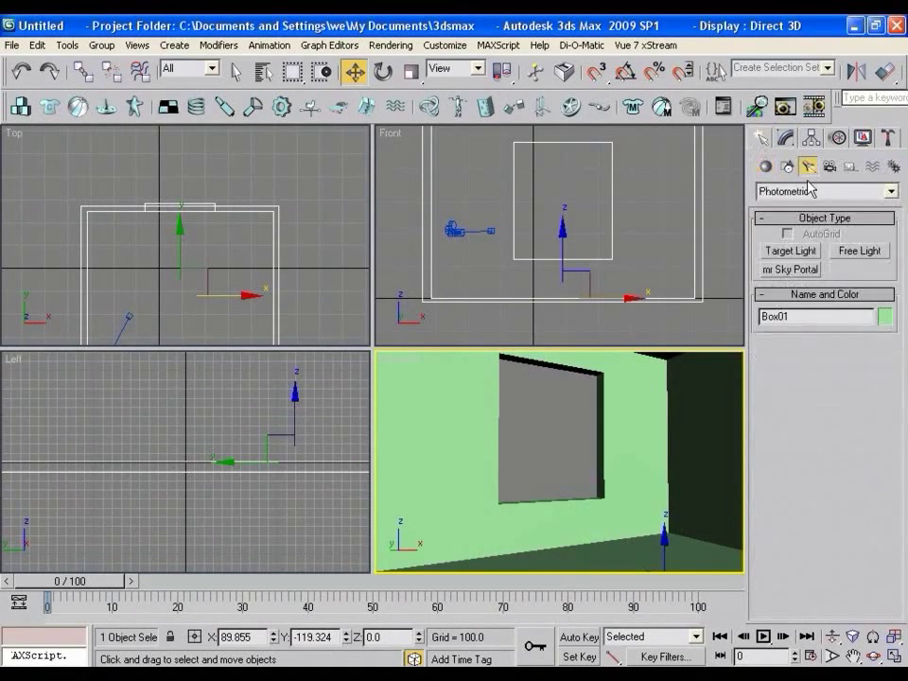
click(810, 191)
click(800, 217)
click(791, 250)
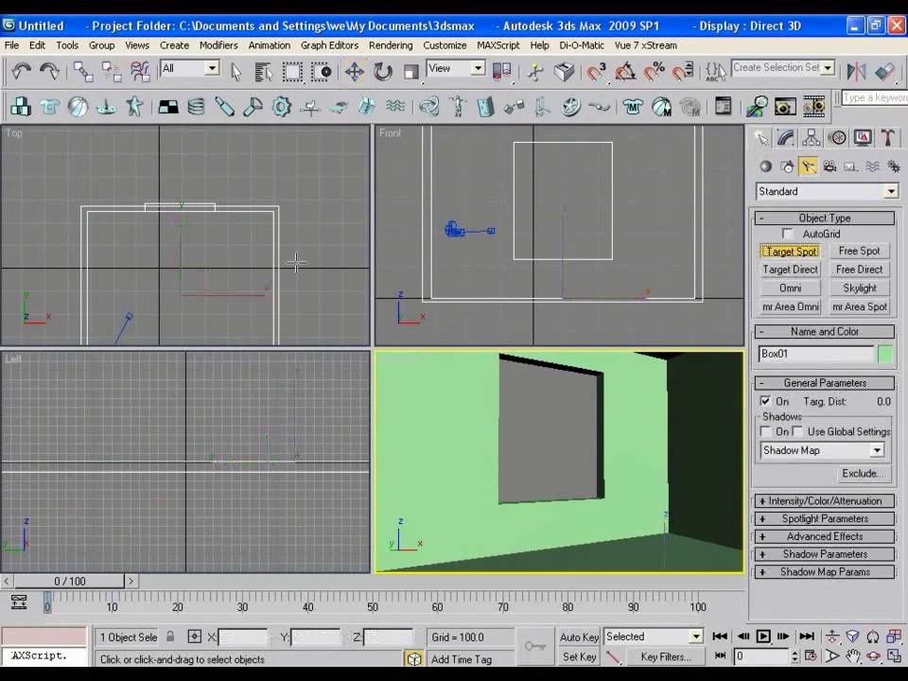
scroll(142, 464, down, 4)
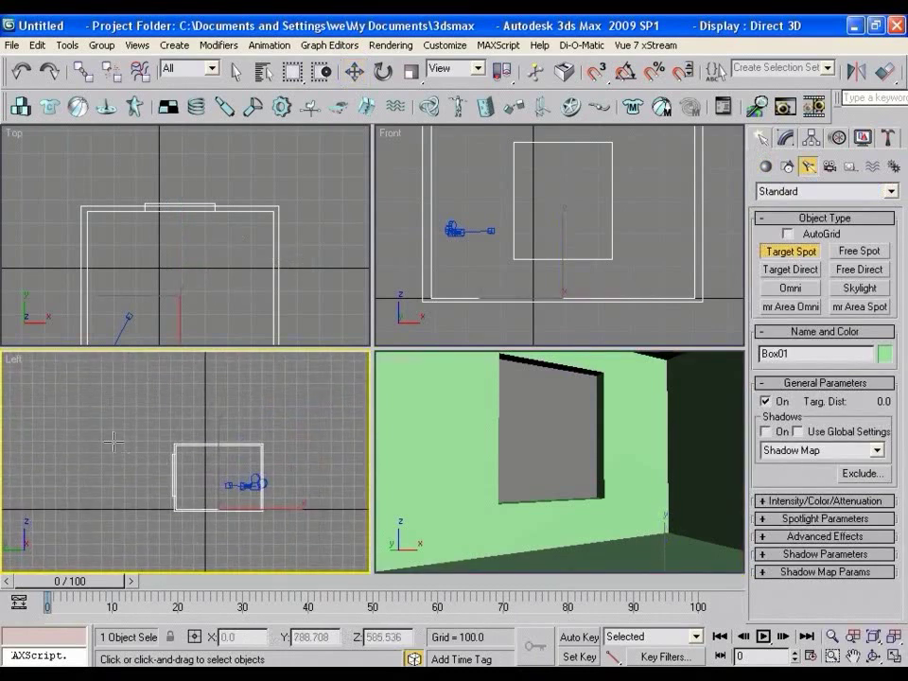
drag(102, 437, 205, 511)
key(w)
middle_drag(148, 419, 156, 442)
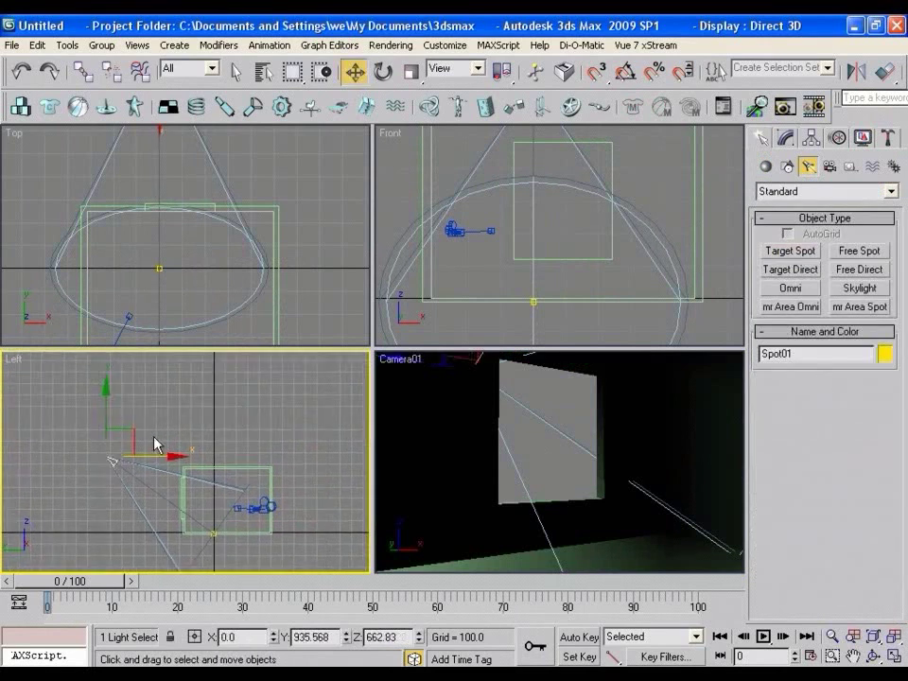
click(126, 421)
drag(127, 421, 111, 402)
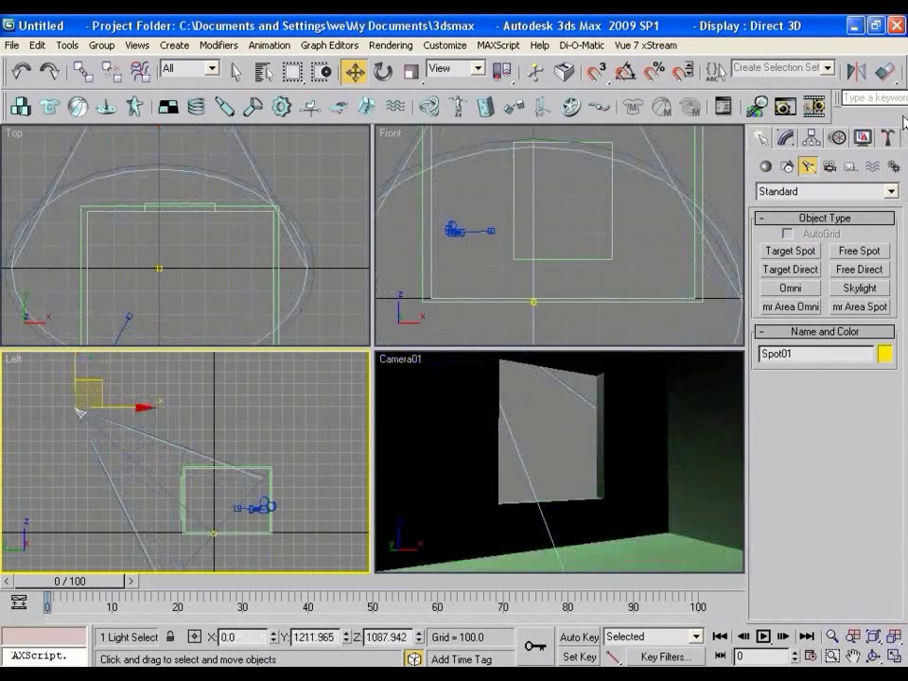
Set Spot01's hotspot/falloff to 82.4/97.9 and enable shadows with a different shadow type
click(793, 139)
click(791, 526)
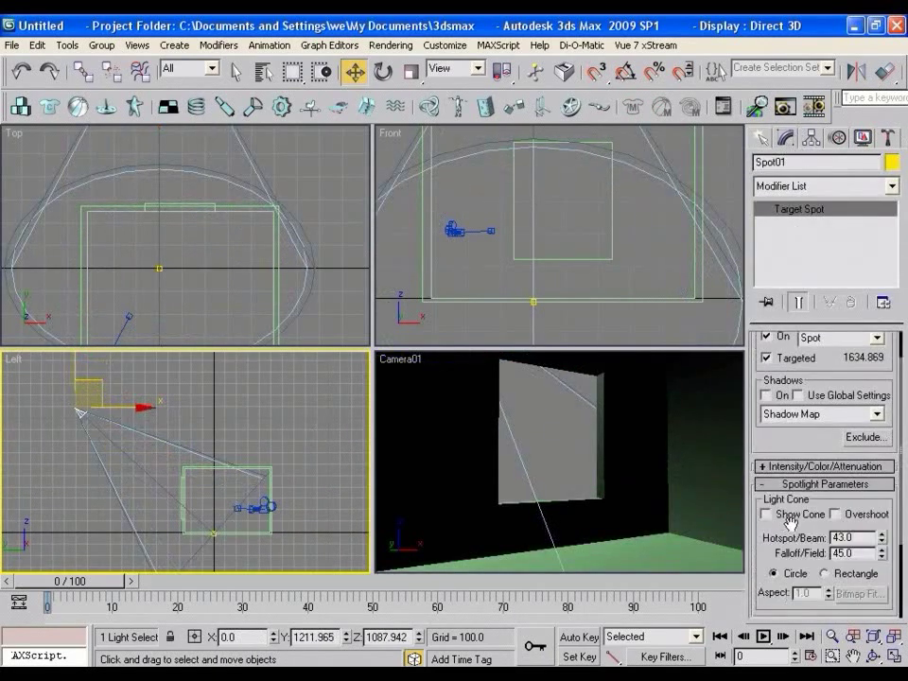
drag(891, 538, 890, 194)
click(766, 394)
click(804, 414)
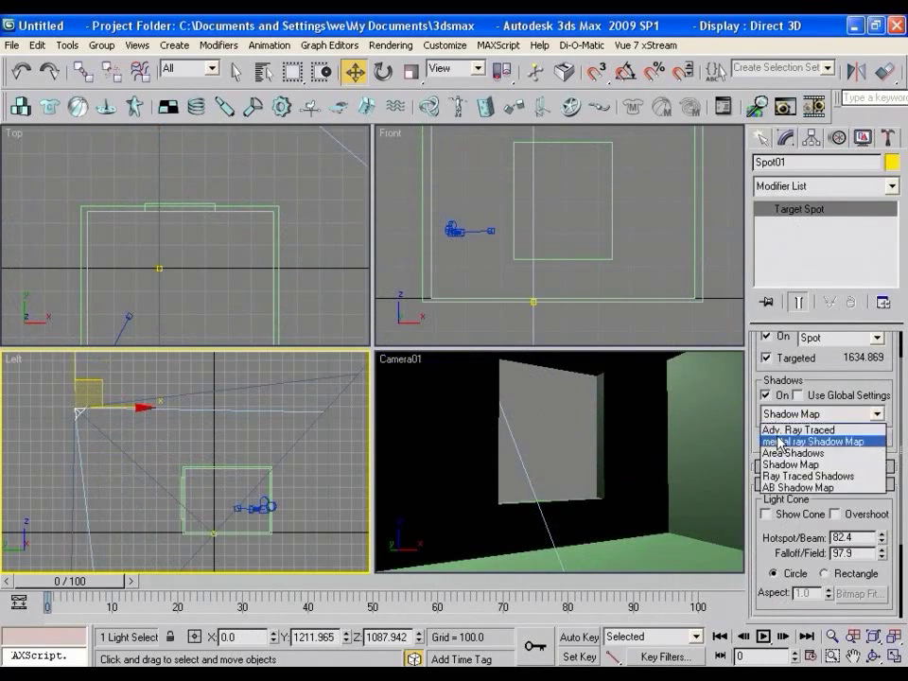
click(791, 431)
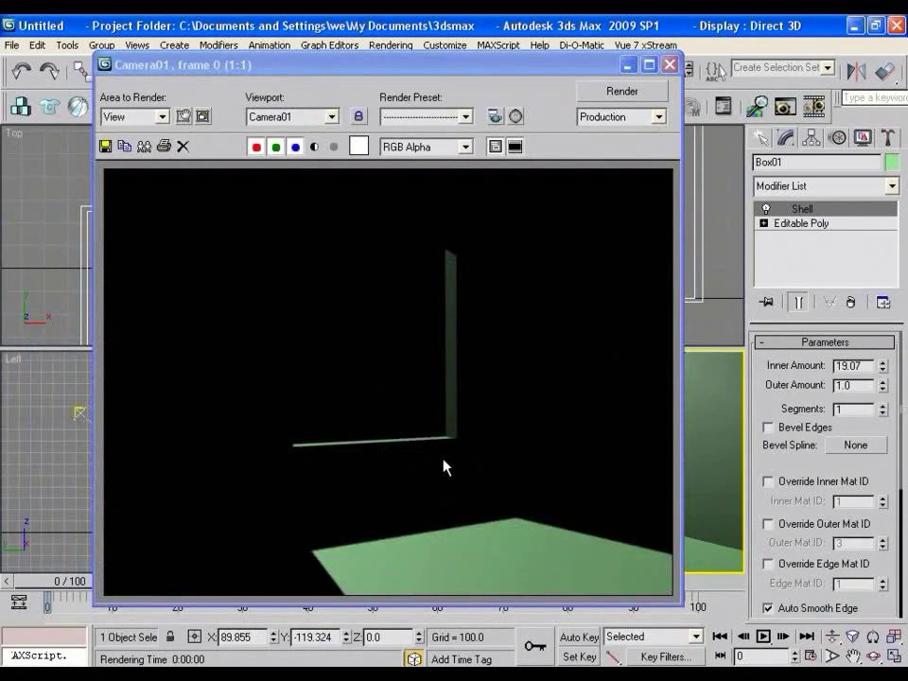
Create a Standard Primitives sphere of radius about 2381 enclosing the whole room
click(670, 65)
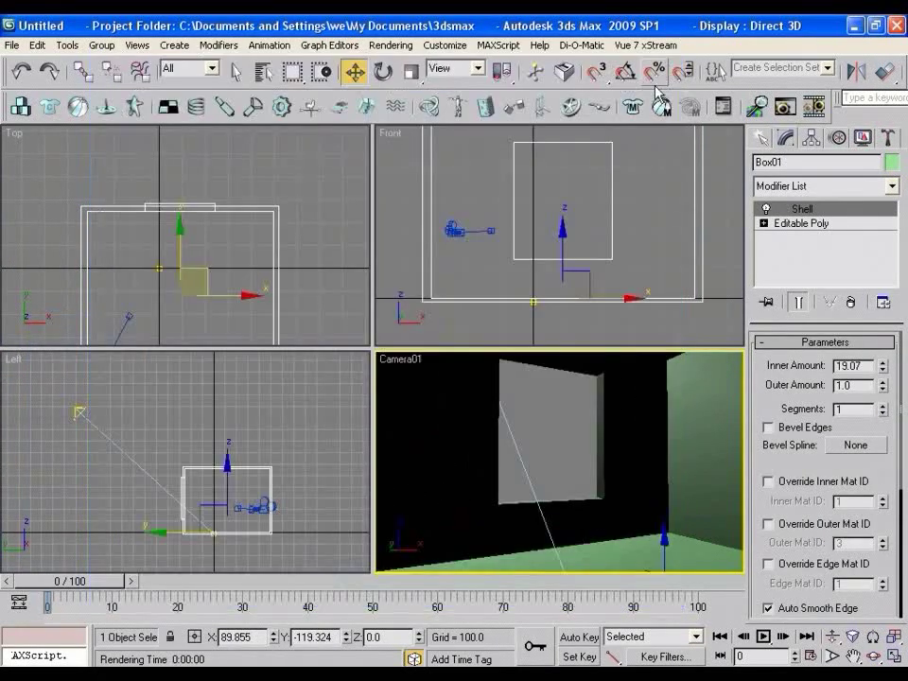
click(762, 138)
click(766, 166)
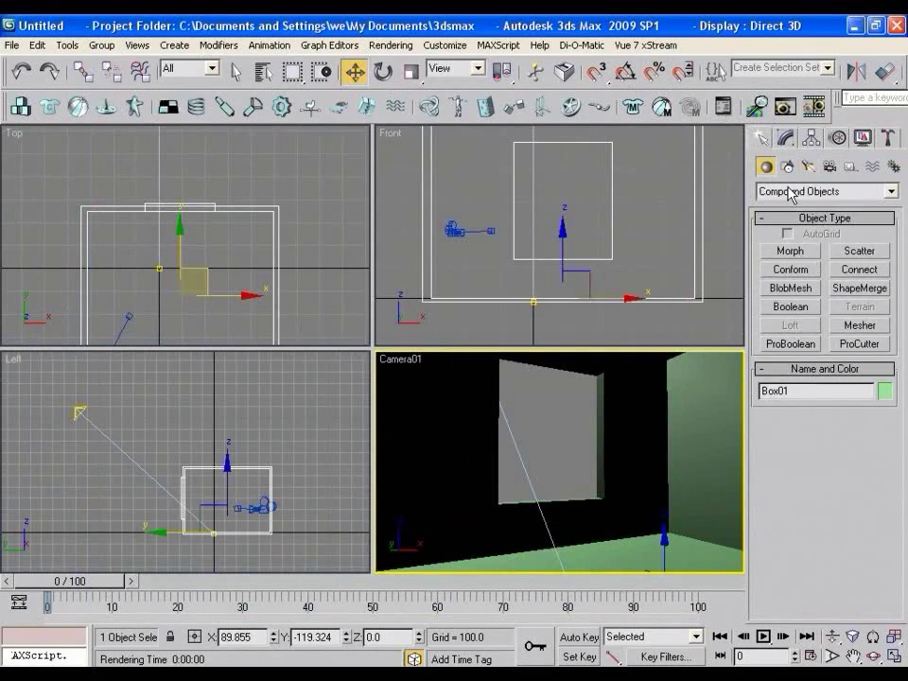
click(791, 192)
click(791, 205)
click(791, 270)
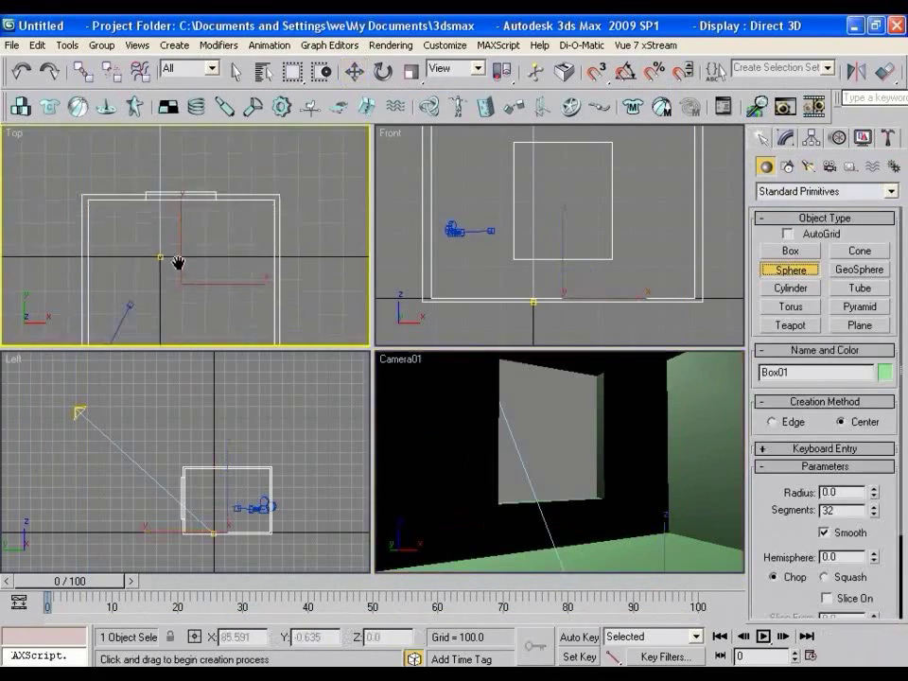
scroll(178, 262, down, 5)
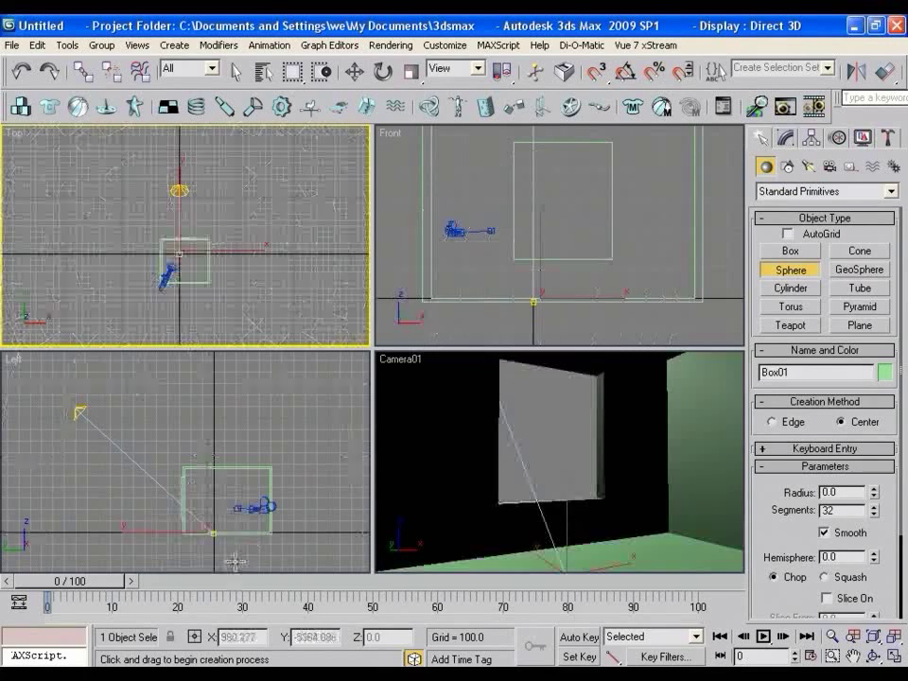
drag(180, 252, 315, 254)
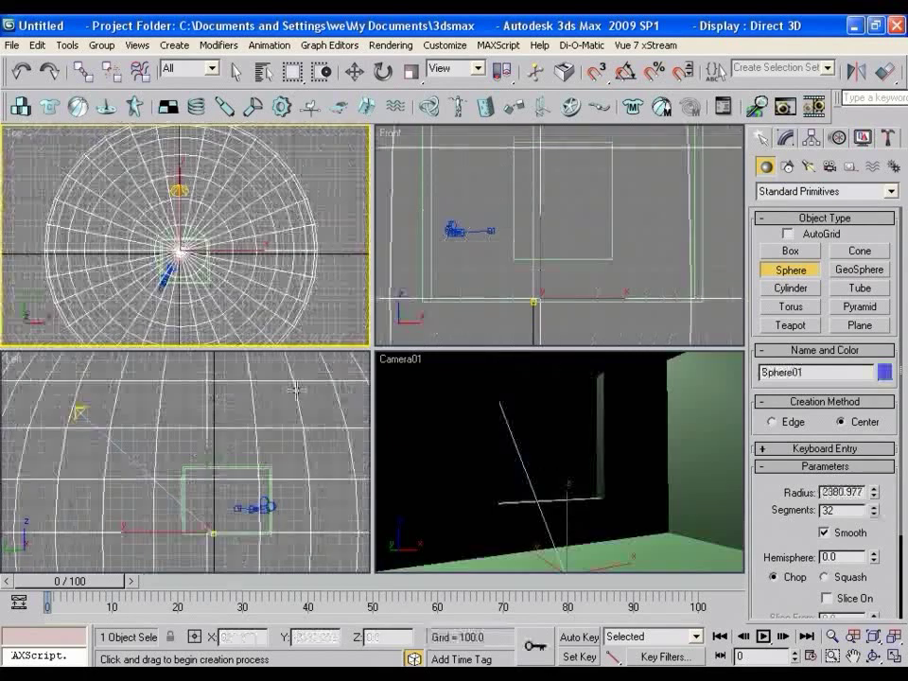
Add a Normal modifier to Sphere01 to flip its normals inward
click(786, 138)
click(892, 186)
key(n)
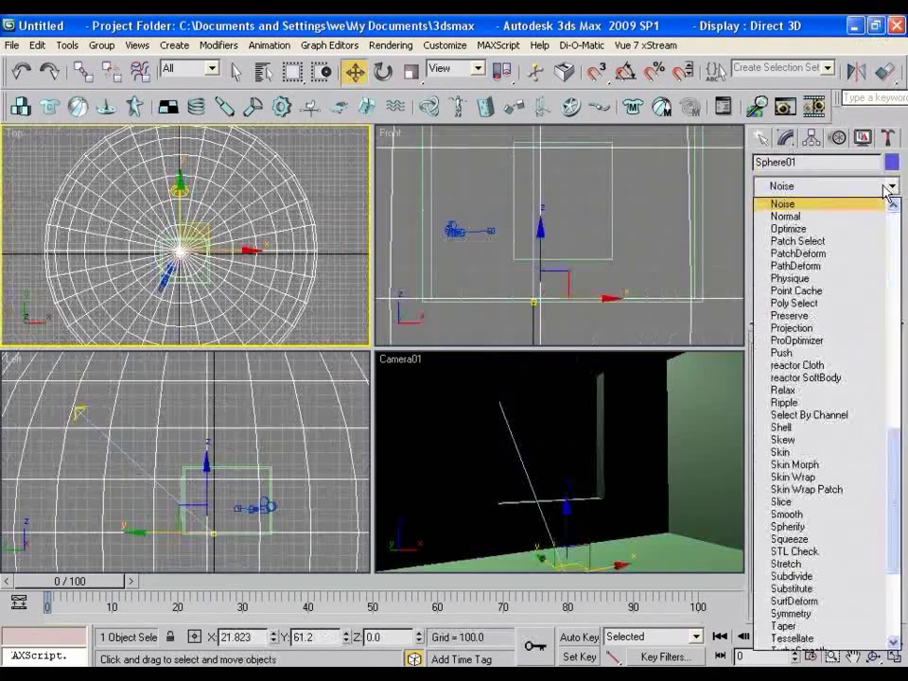
click(867, 217)
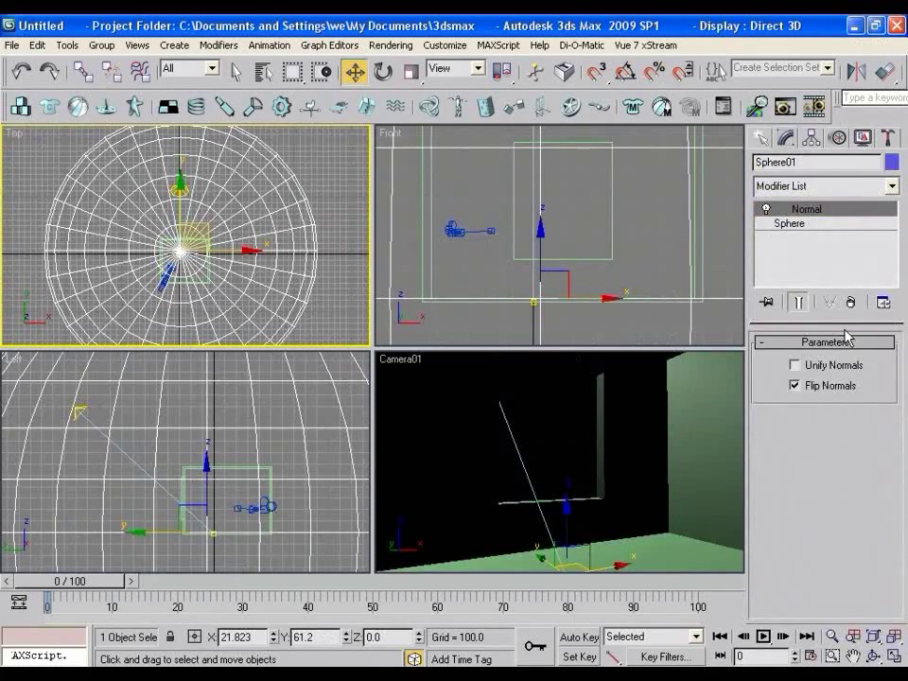
Make a light-blue, fully self-illuminated material and assign it to the sphere
key(m)
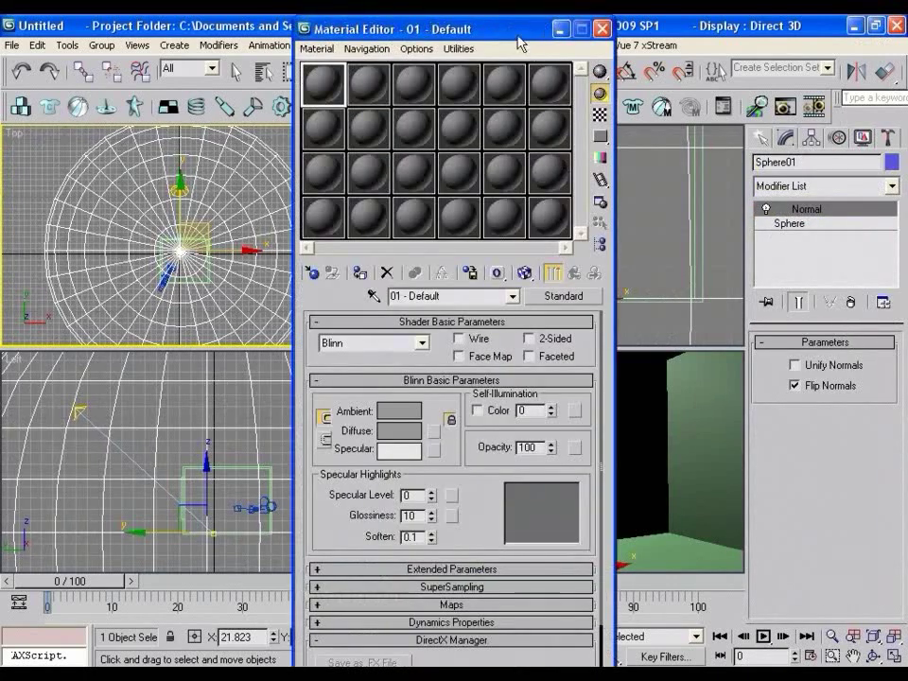
drag(519, 38, 248, 41)
click(138, 436)
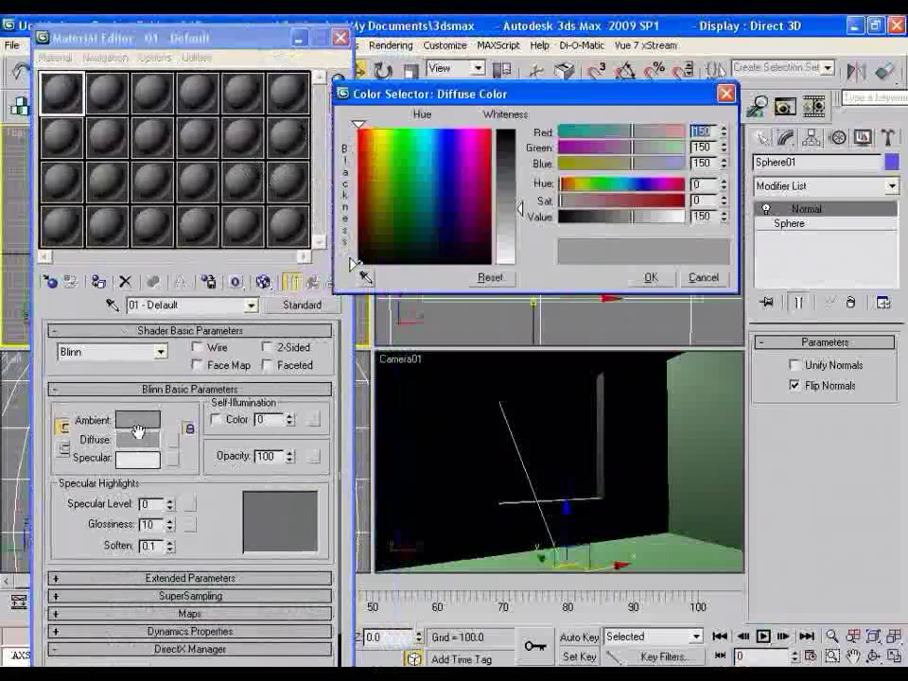
drag(364, 142, 430, 143)
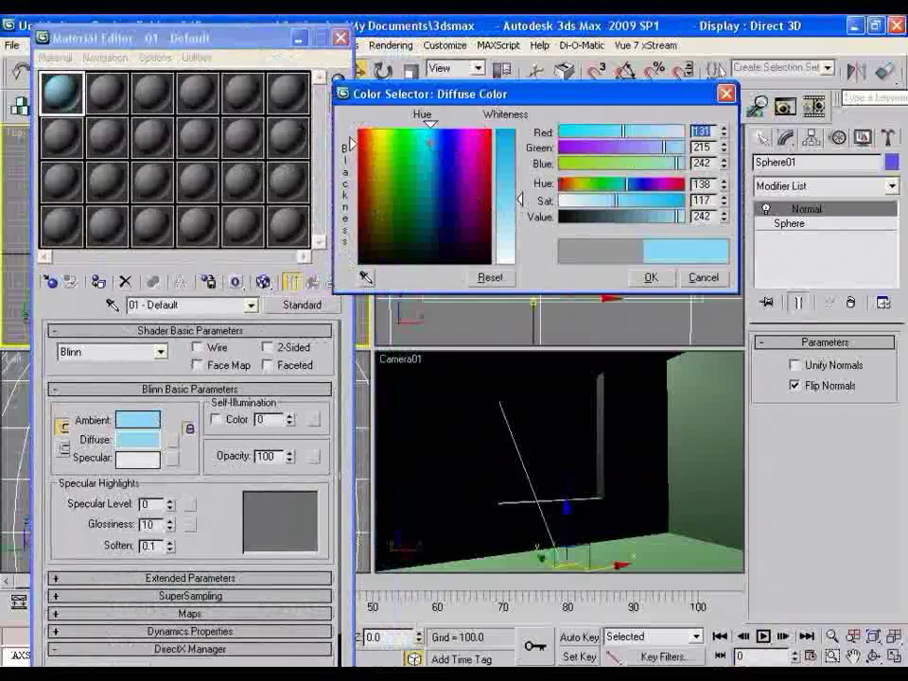
click(647, 278)
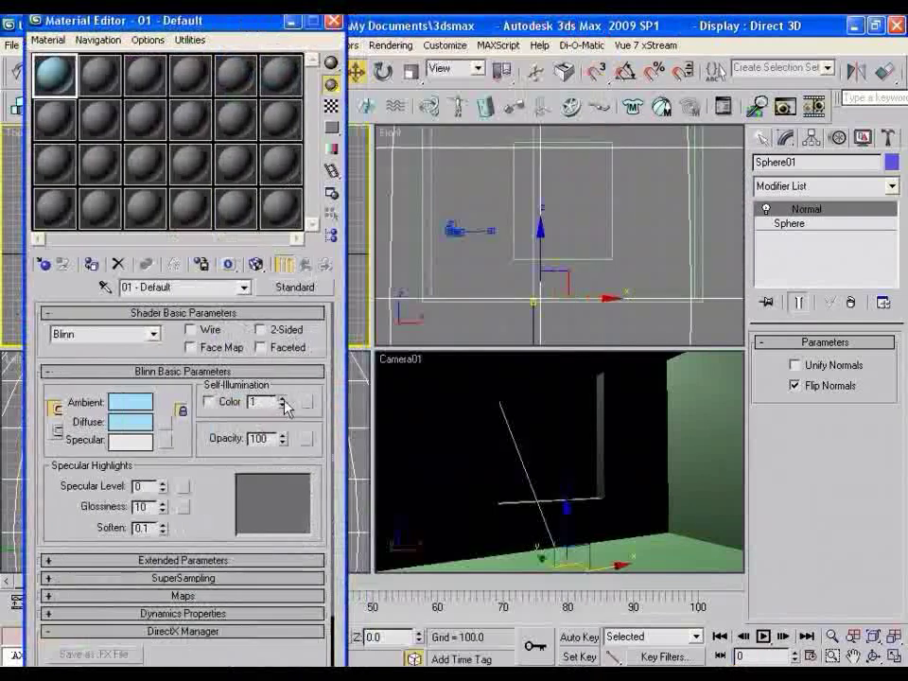
drag(283, 402, 291, 85)
click(91, 264)
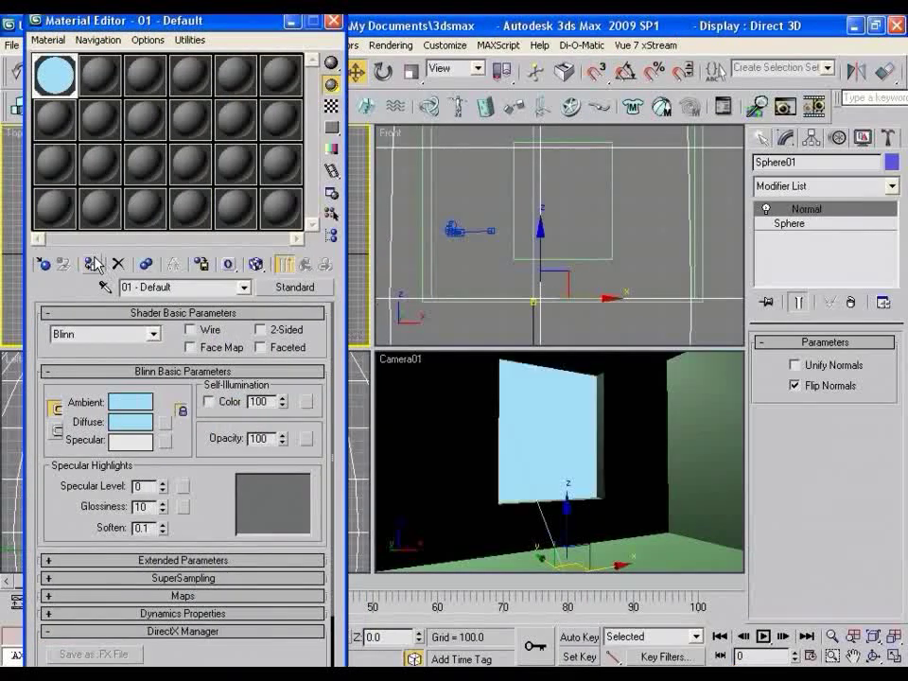
Create a pale peach material (RGB 226, 204, 185) and assign it to Box01
click(91, 92)
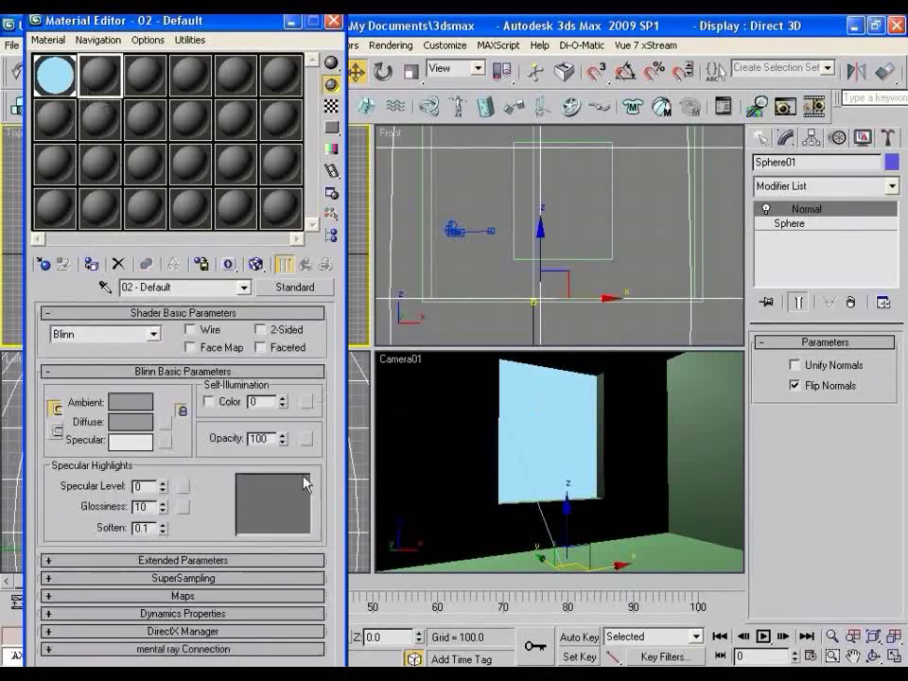
click(133, 422)
click(371, 194)
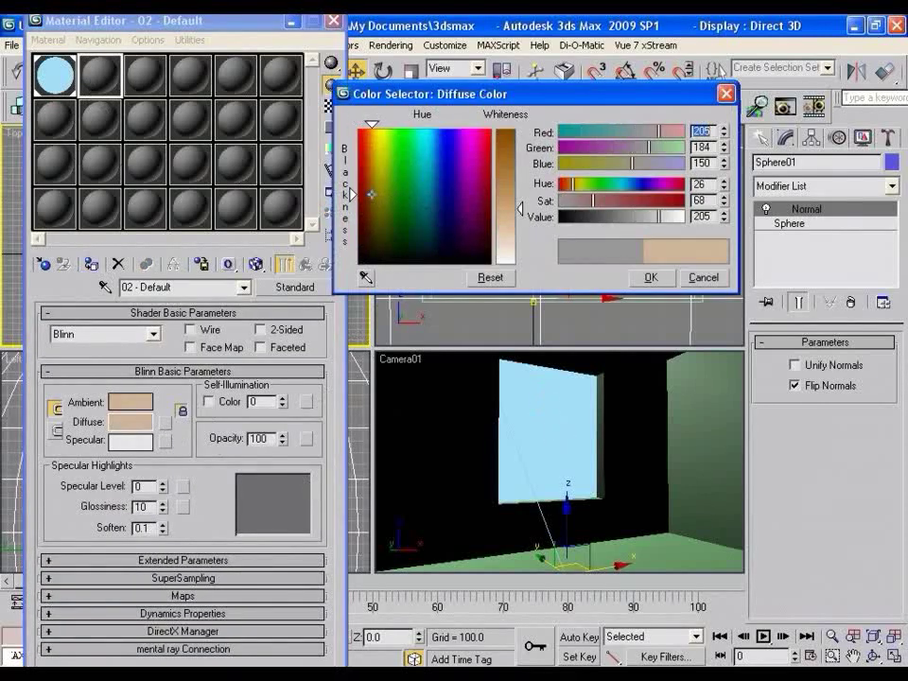
drag(521, 209, 523, 232)
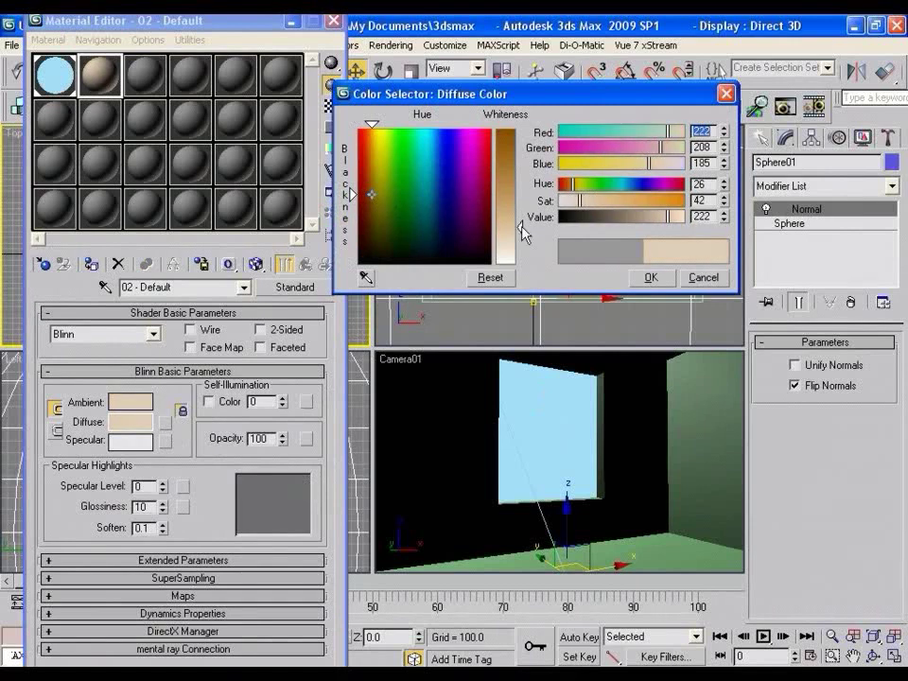
click(368, 185)
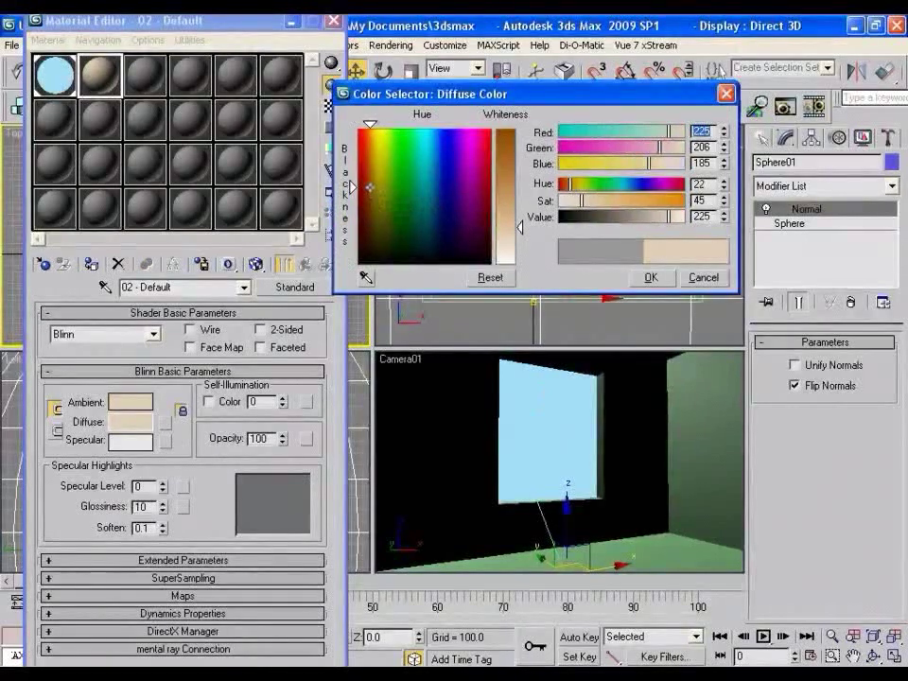
click(651, 277)
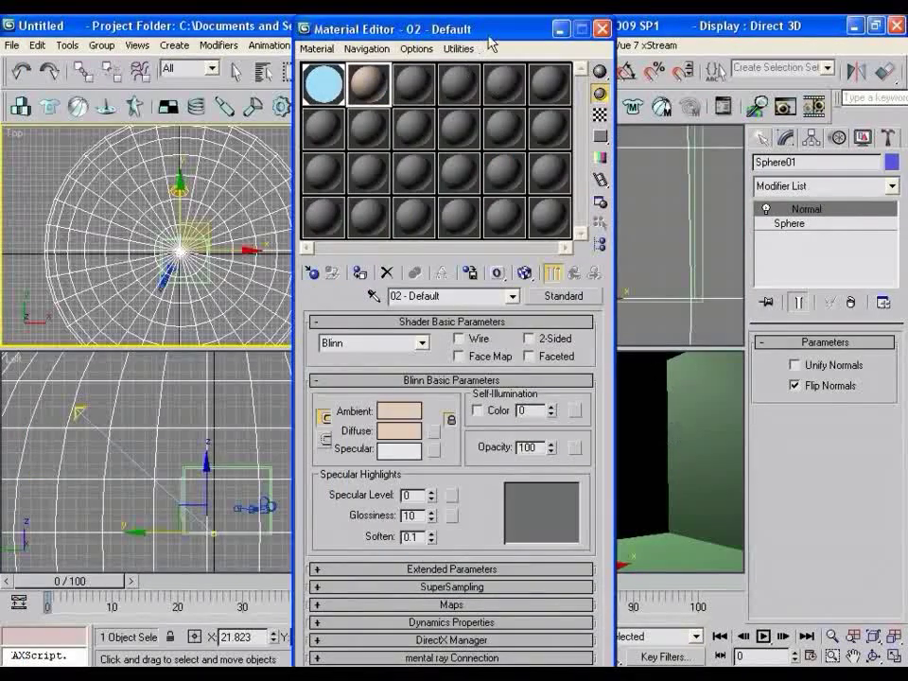
drag(489, 40, 221, 34)
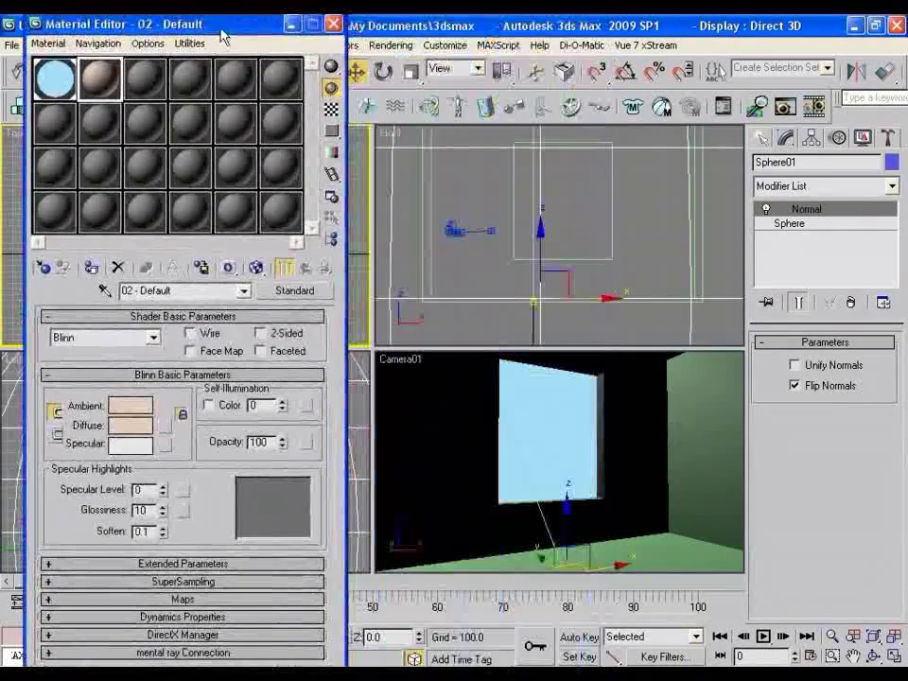
click(606, 251)
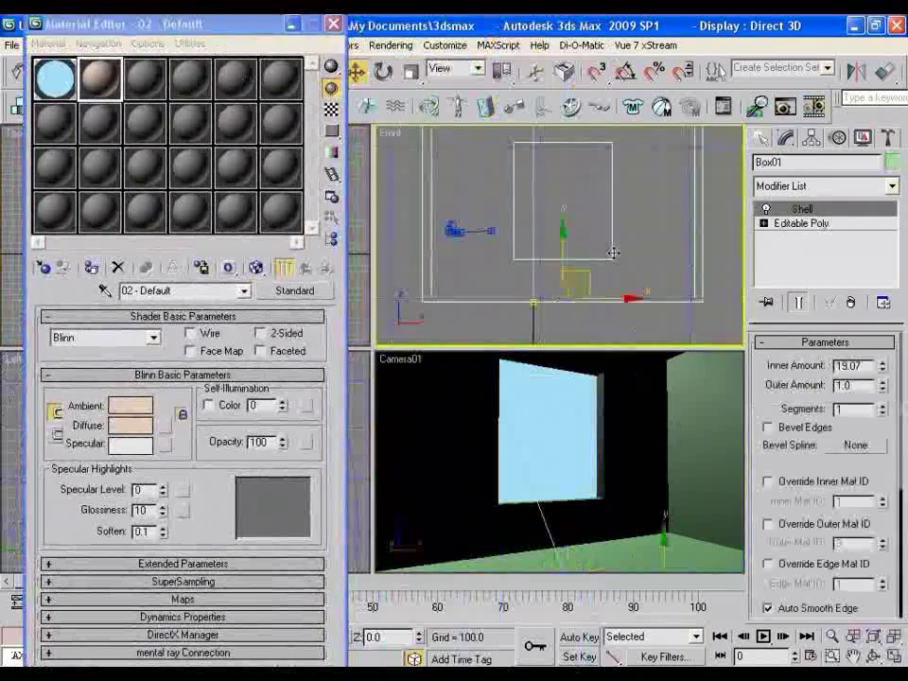
click(91, 269)
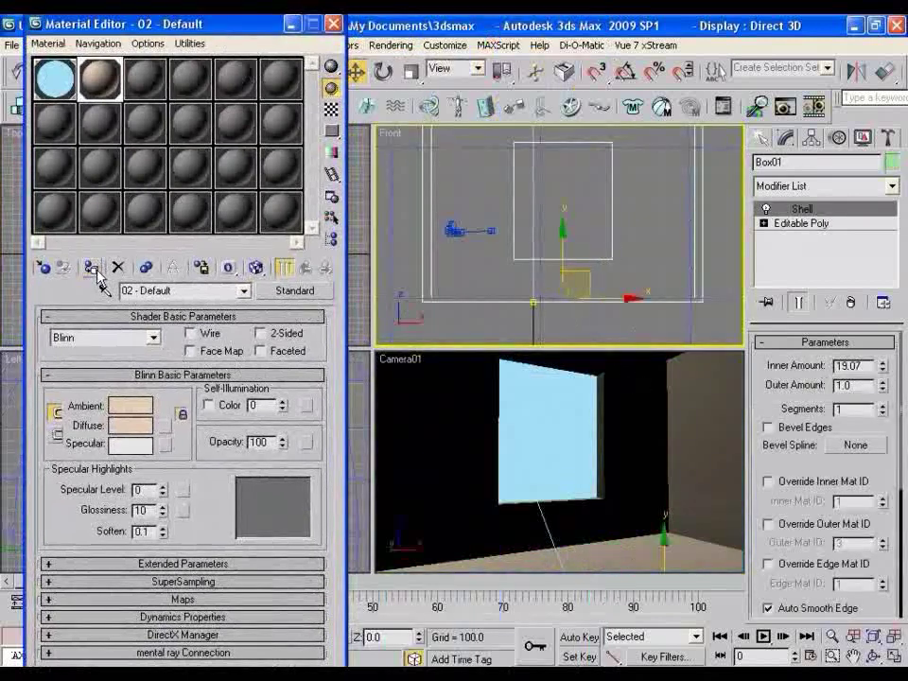
Close the Material Editor and test-render the Camera01 view
click(334, 23)
key(shift+q)
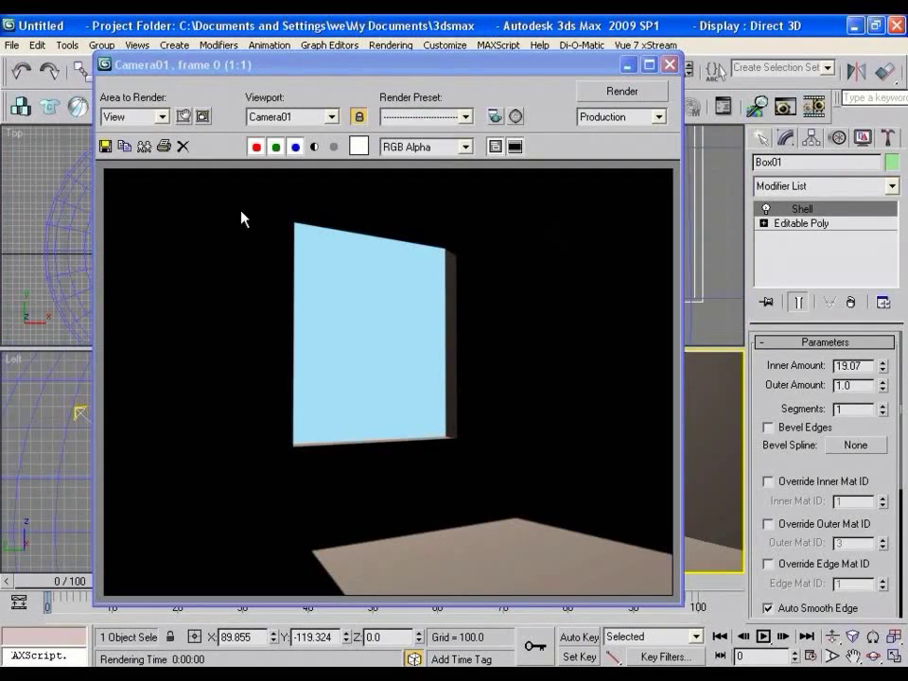
click(669, 66)
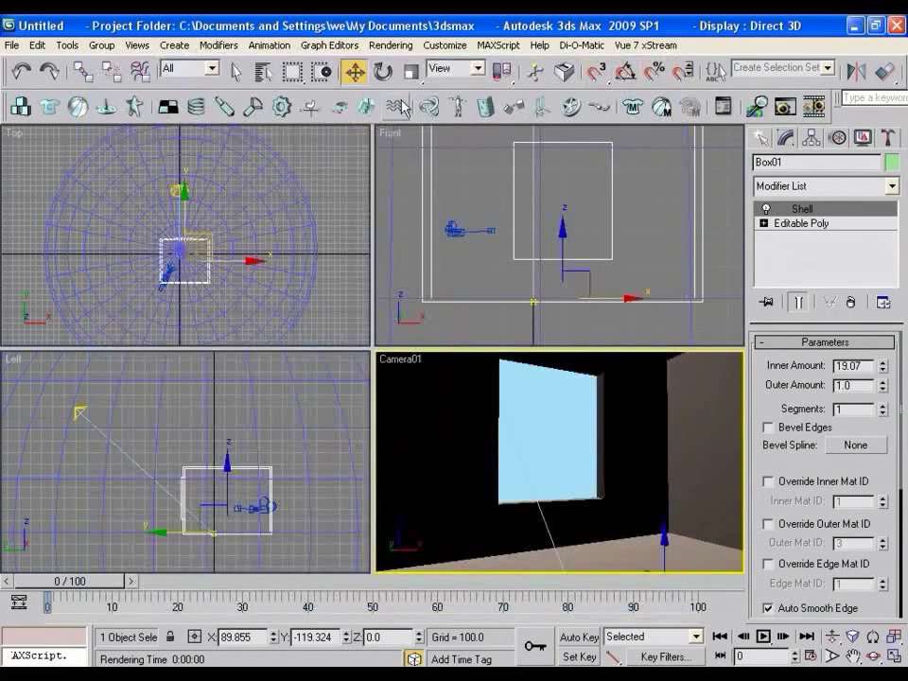
Assign mental ray Renderer as the production renderer in Render Setup
click(390, 44)
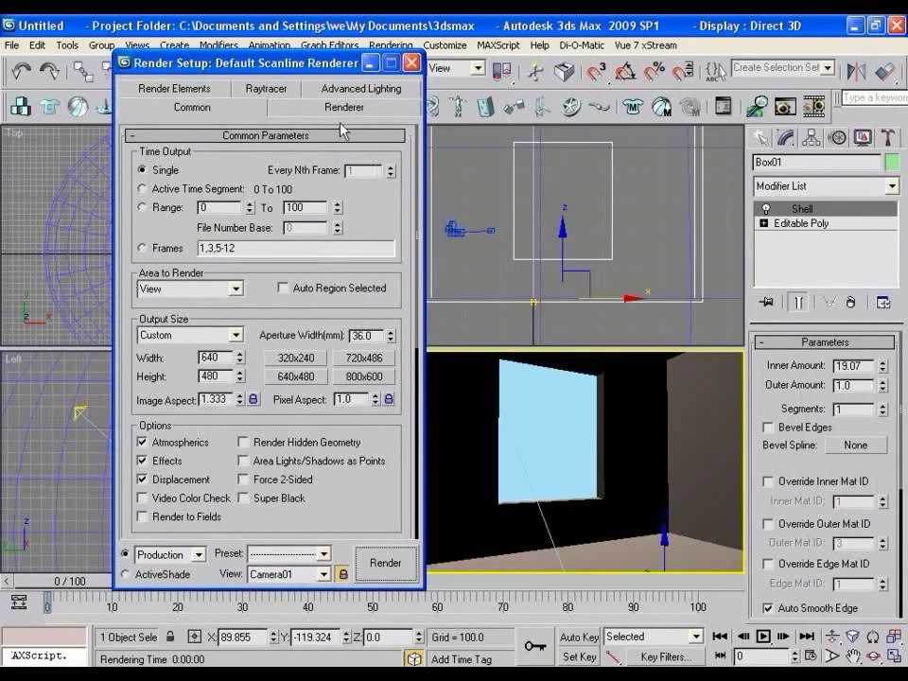
scroll(378, 463, down, 5)
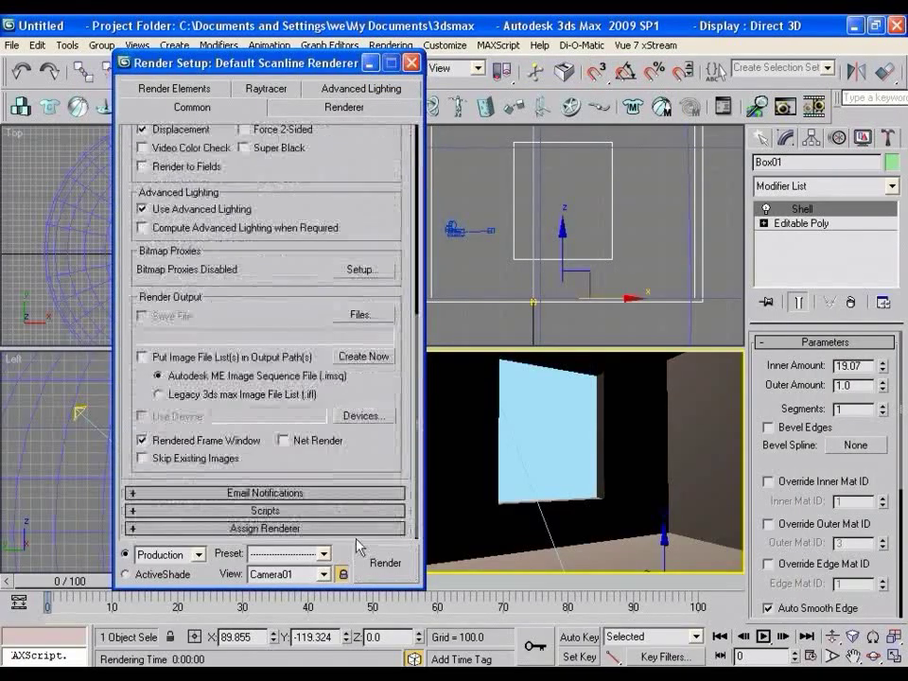
click(356, 529)
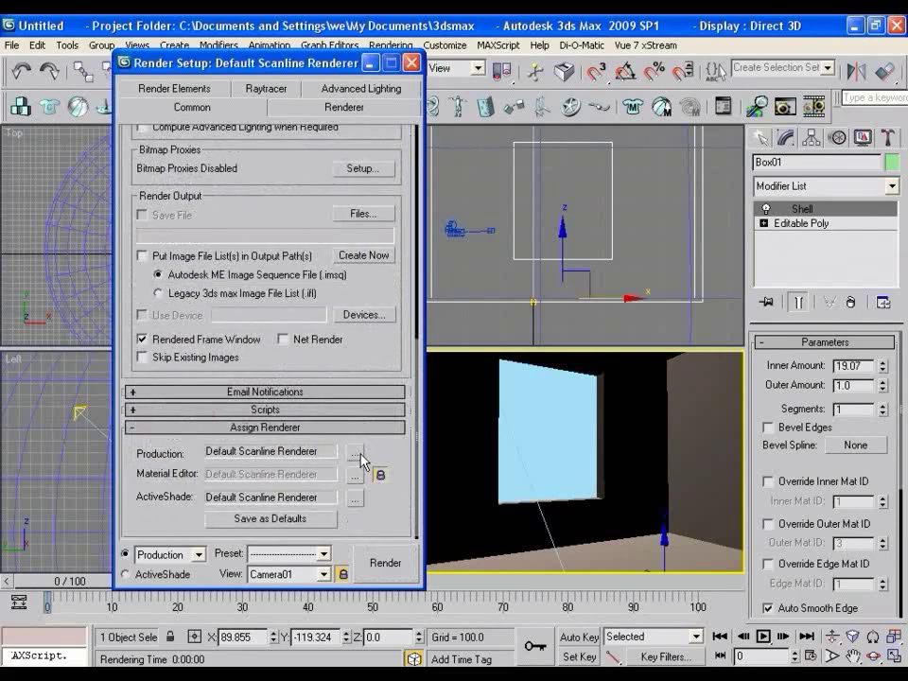
click(355, 452)
click(204, 213)
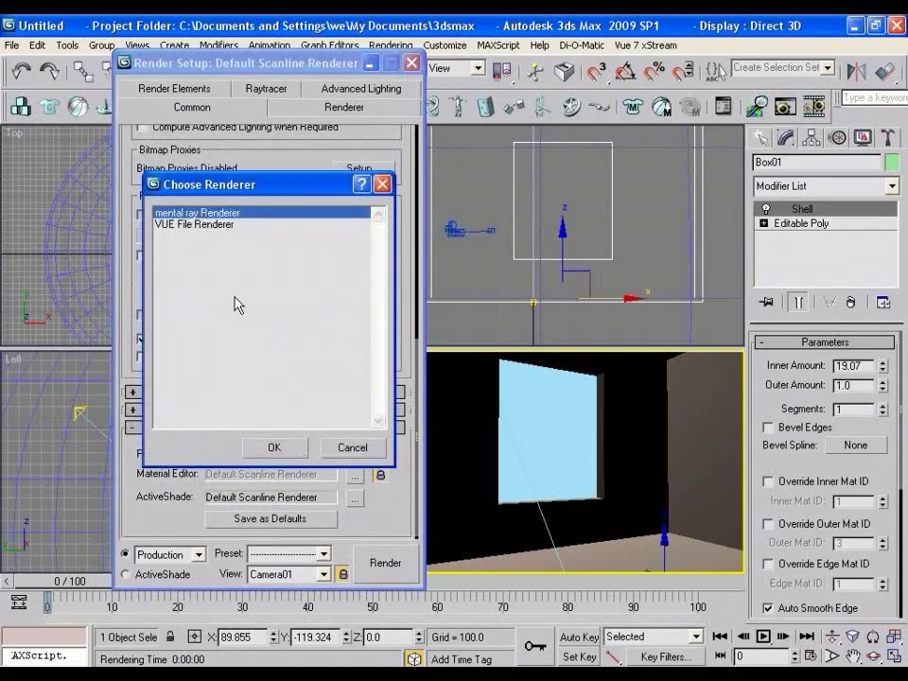
click(274, 447)
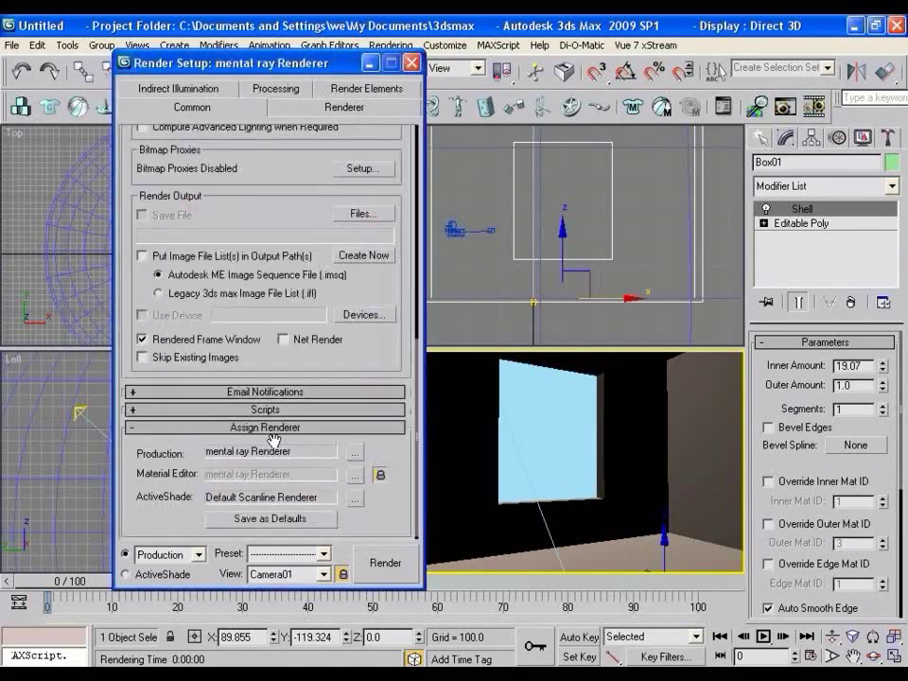
Render Camera01 with mental ray using the Final Gather settings shown
click(220, 94)
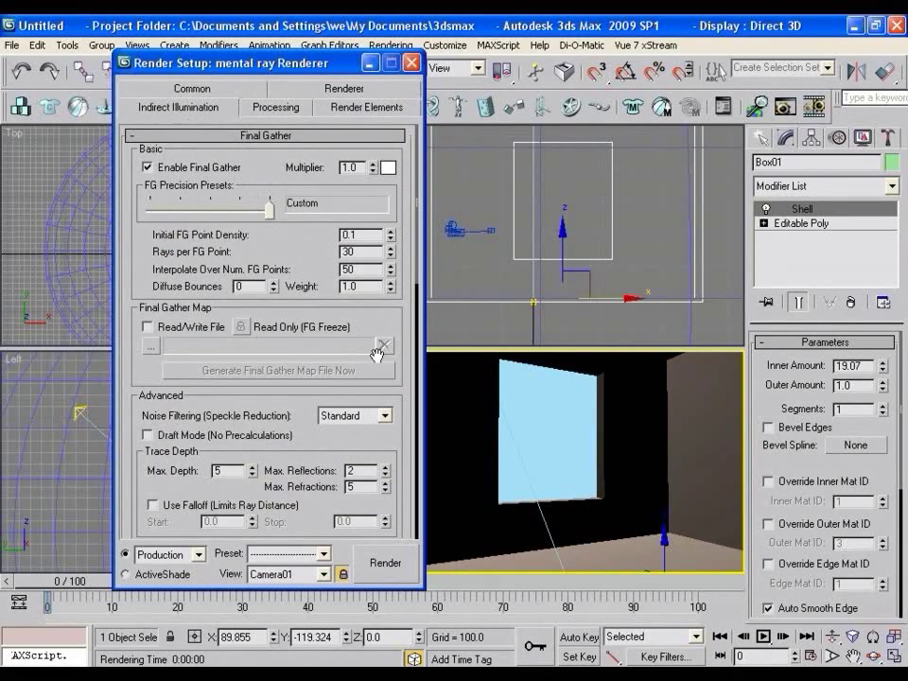
click(381, 572)
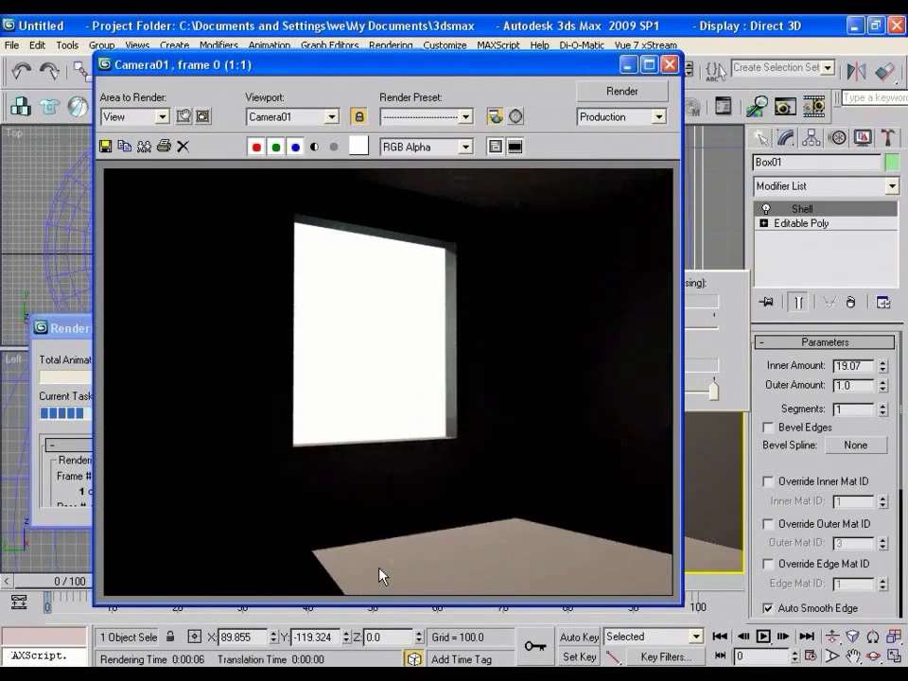
click(669, 64)
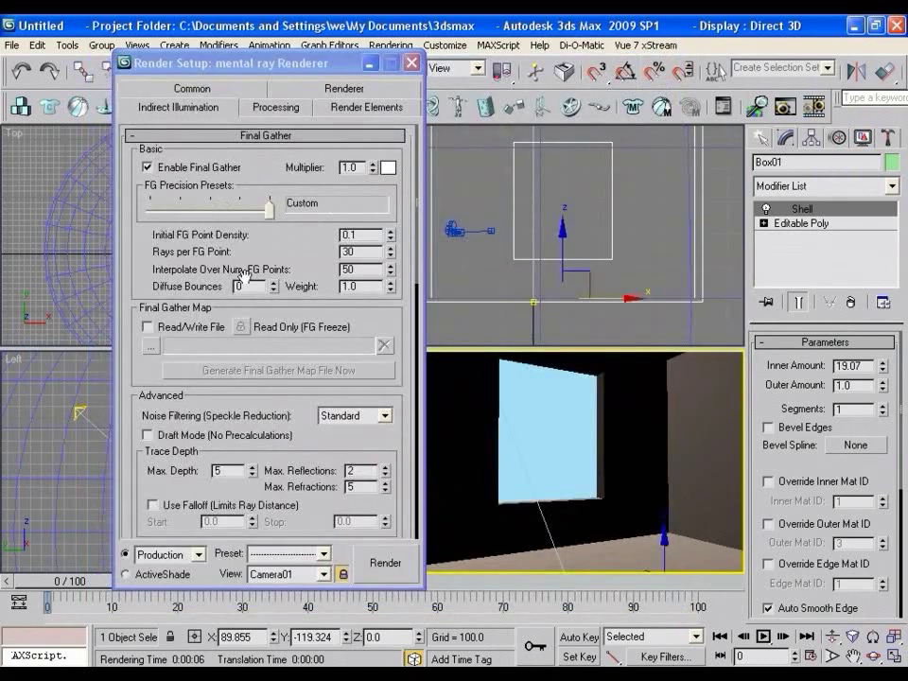
Render with Diffuse Bounces at 1, then raise it to 2 and render again
double_click(236, 287)
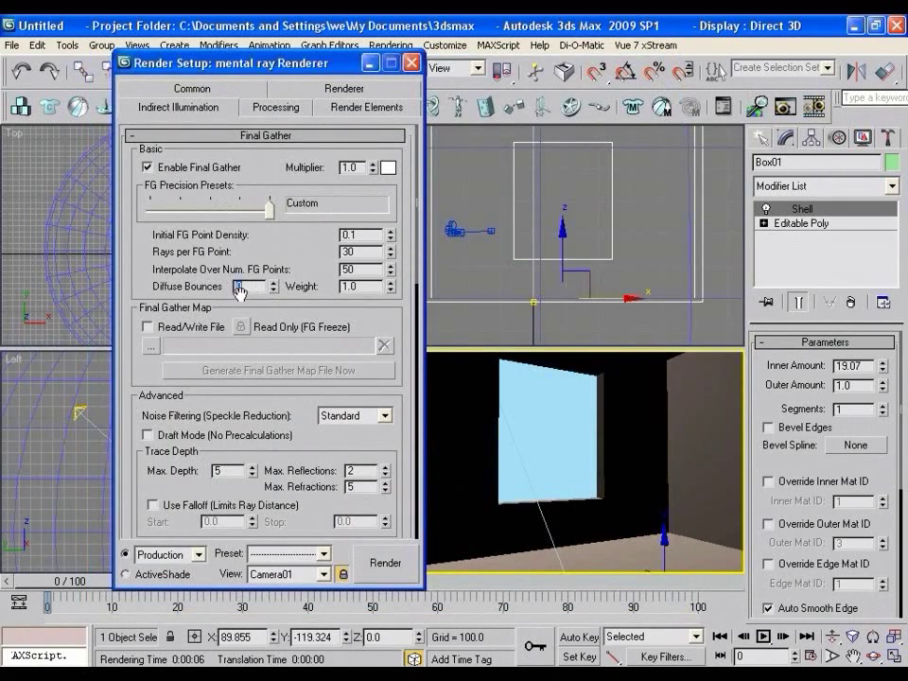
text(1)
click(390, 558)
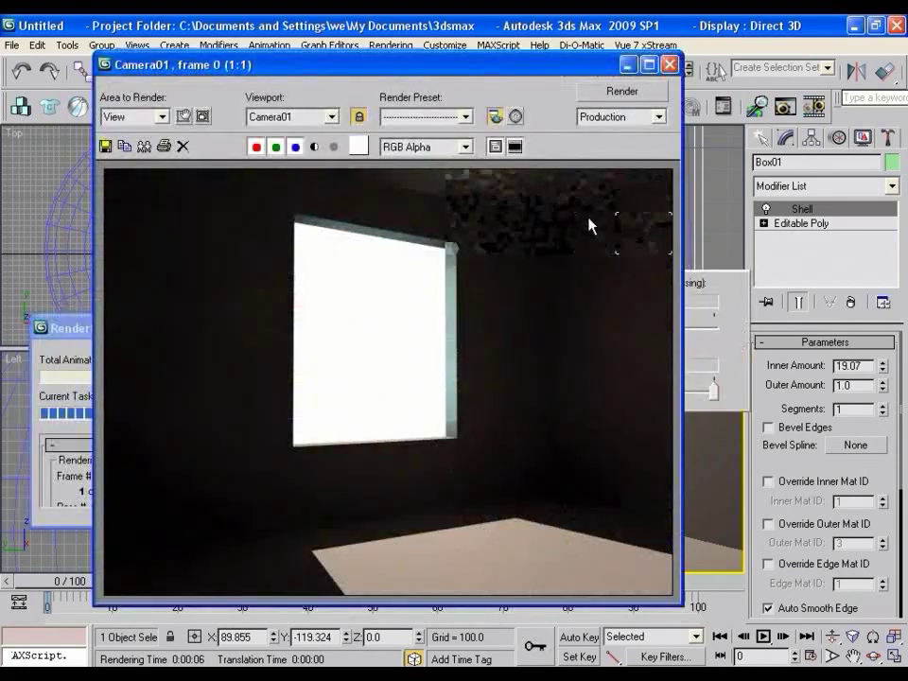
click(669, 64)
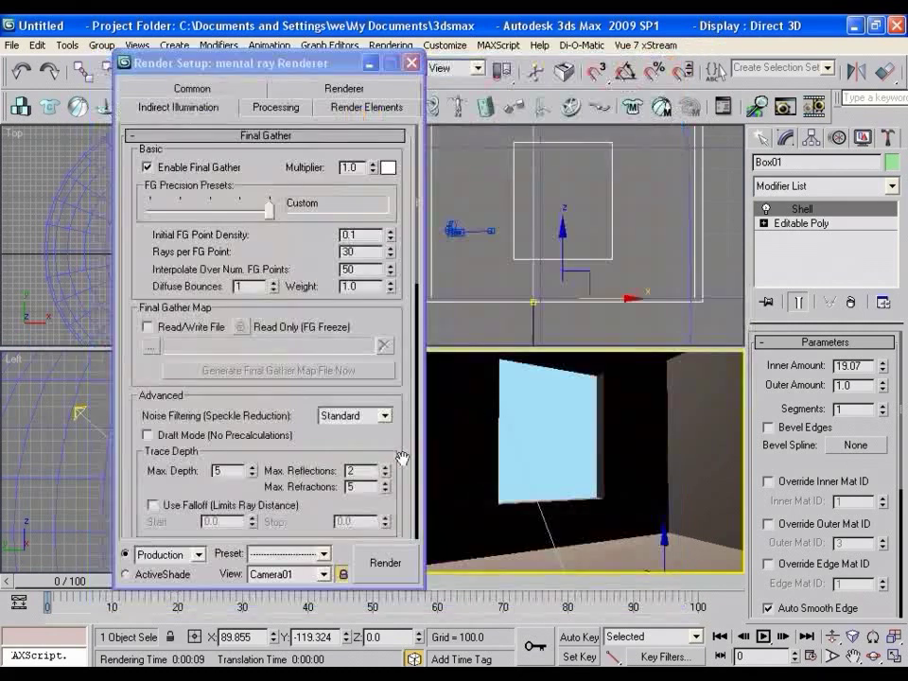
click(261, 282)
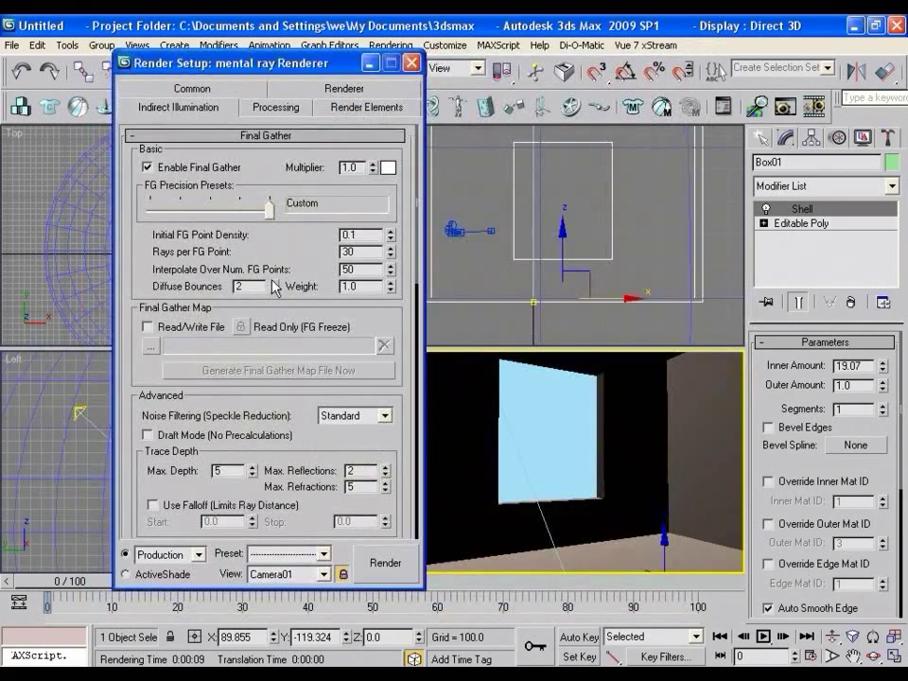
click(382, 563)
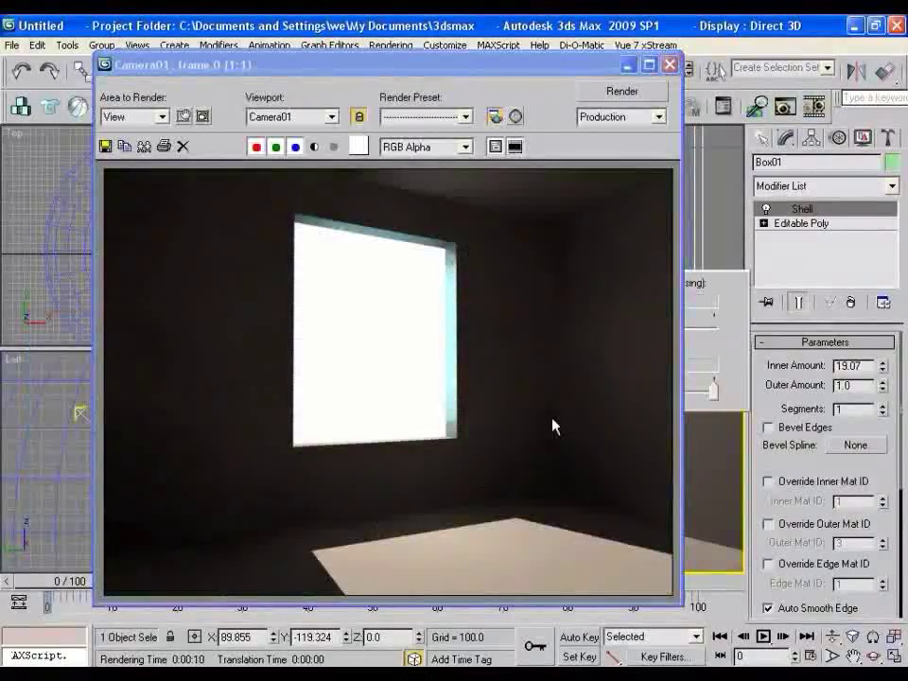
click(669, 64)
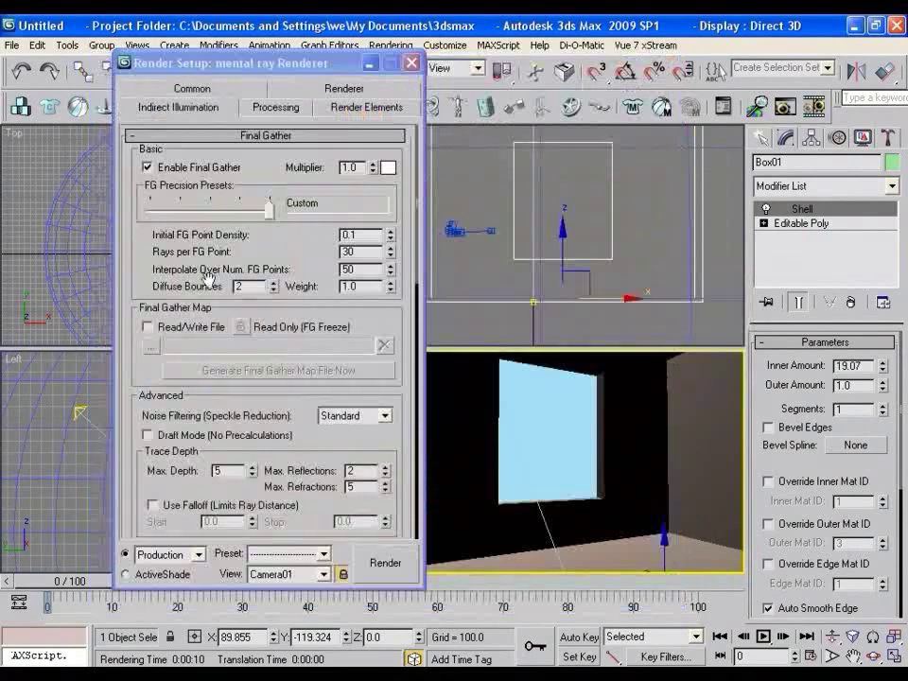
In Editable Poly vertex mode, move the window opening's left vertices further left
click(412, 66)
scroll(509, 194, down, 3)
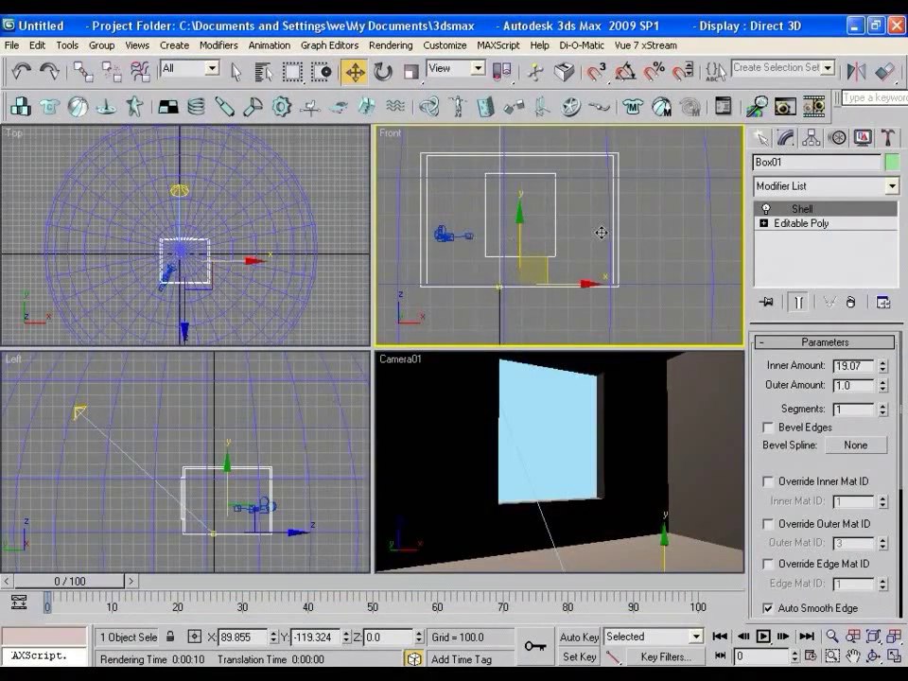
click(764, 223)
click(797, 238)
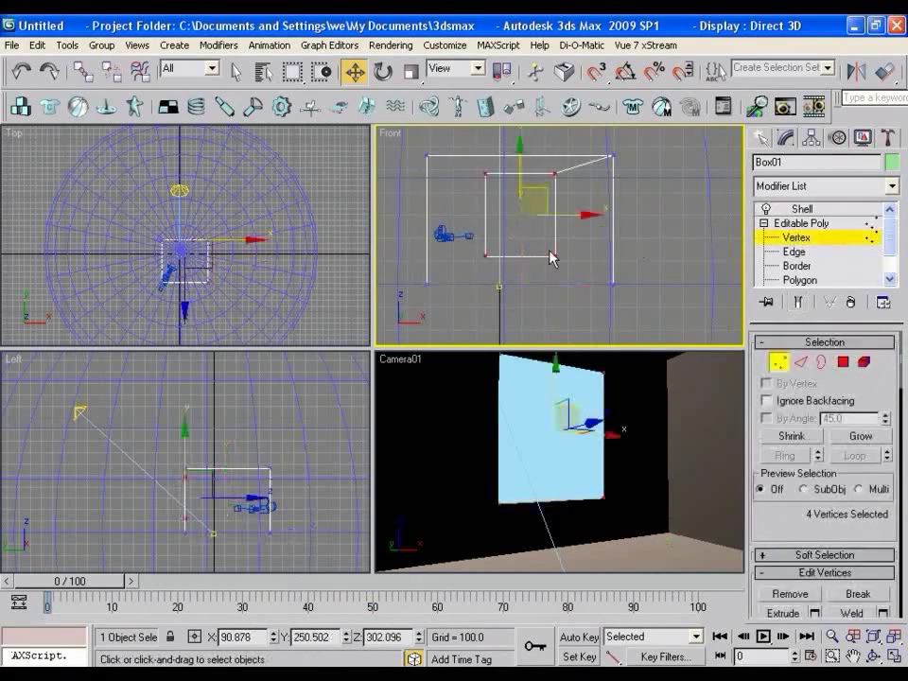
drag(469, 168, 508, 257)
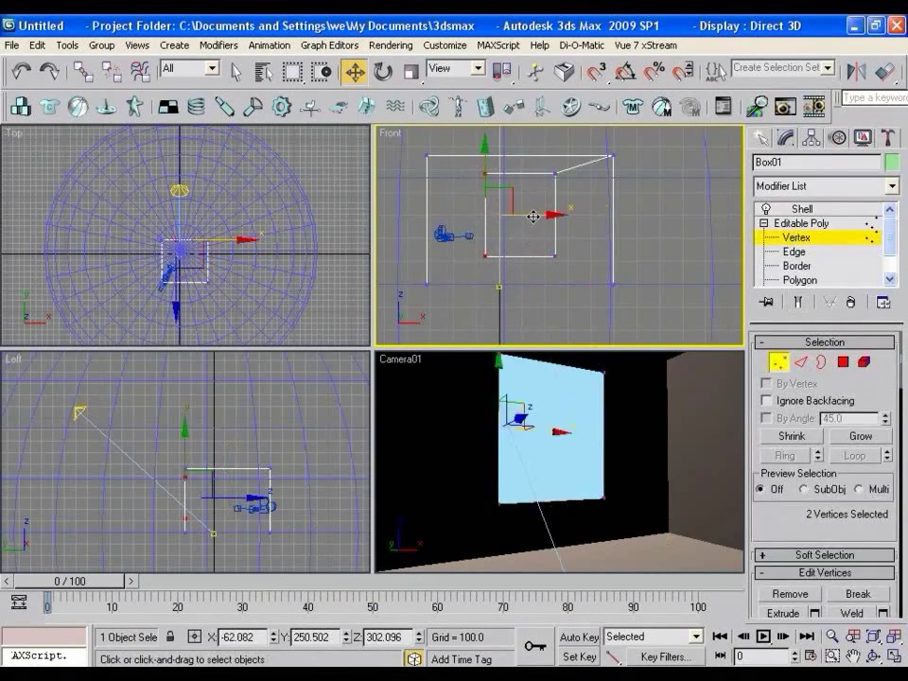
drag(537, 213, 512, 215)
Move the window's right vertices outward and bottom vertices down, then return to Shell
drag(548, 169, 580, 269)
drag(595, 214, 615, 215)
drag(454, 269, 573, 246)
drag(528, 218, 522, 220)
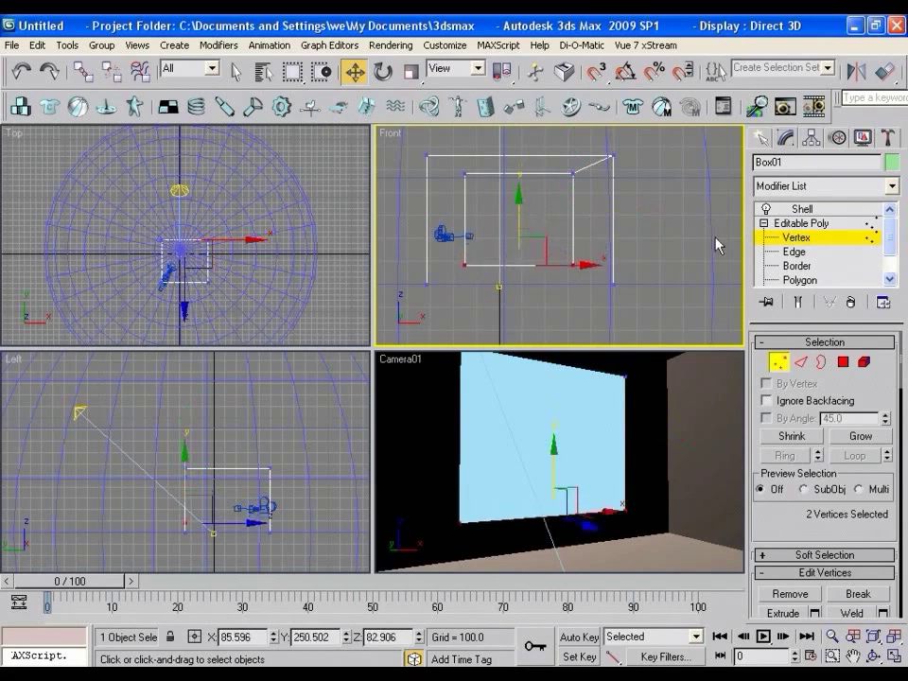
click(804, 224)
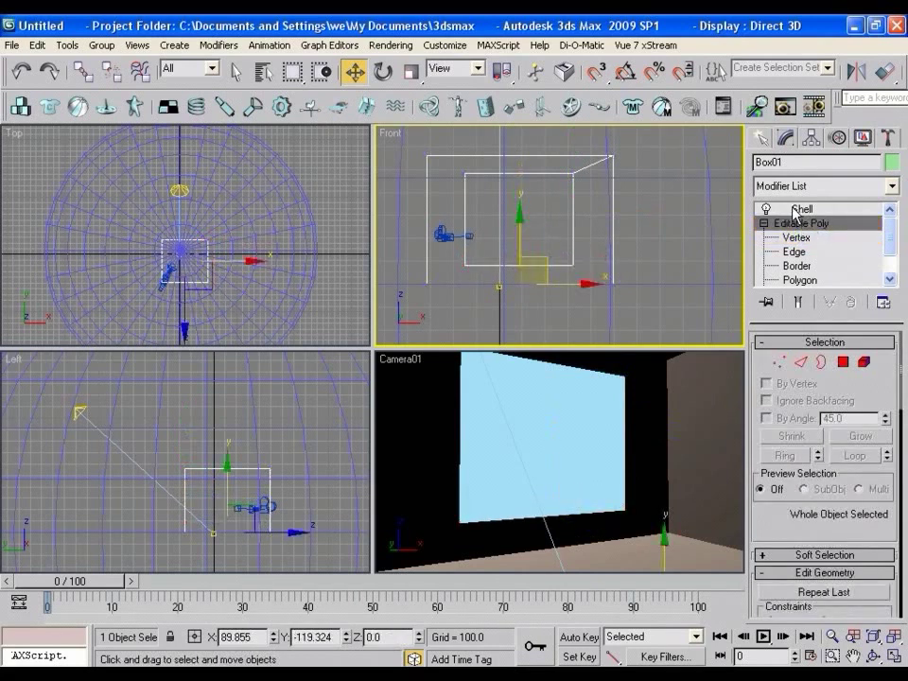
click(801, 210)
Render Camera01 with mental ray to see the light from the enlarged window
key(shift+q)
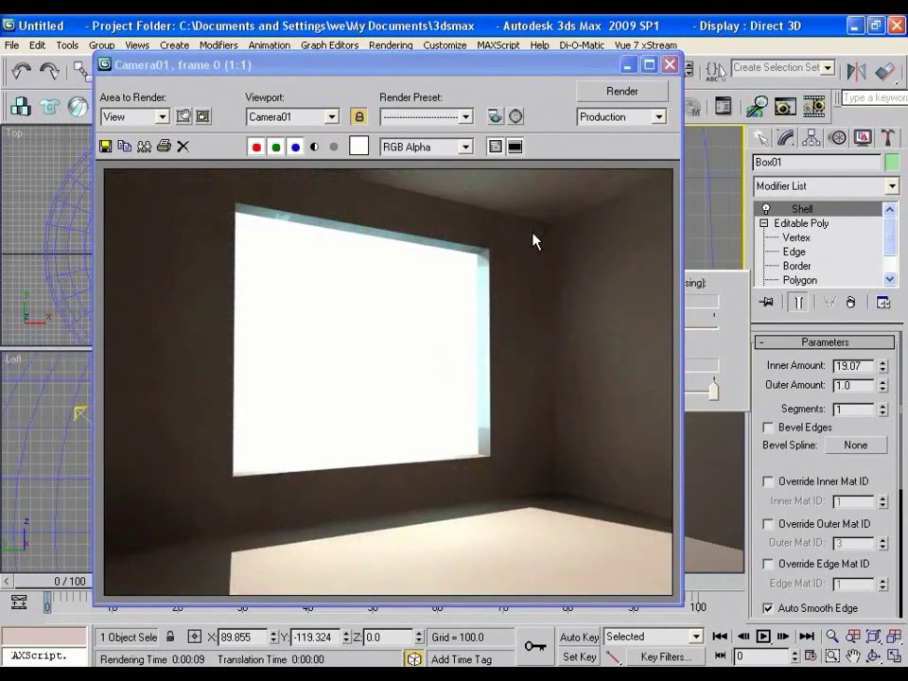
Lighten the window's sky material to near-white blue (RGB 238, 249, 253) and re-render Camera01
click(669, 64)
key(m)
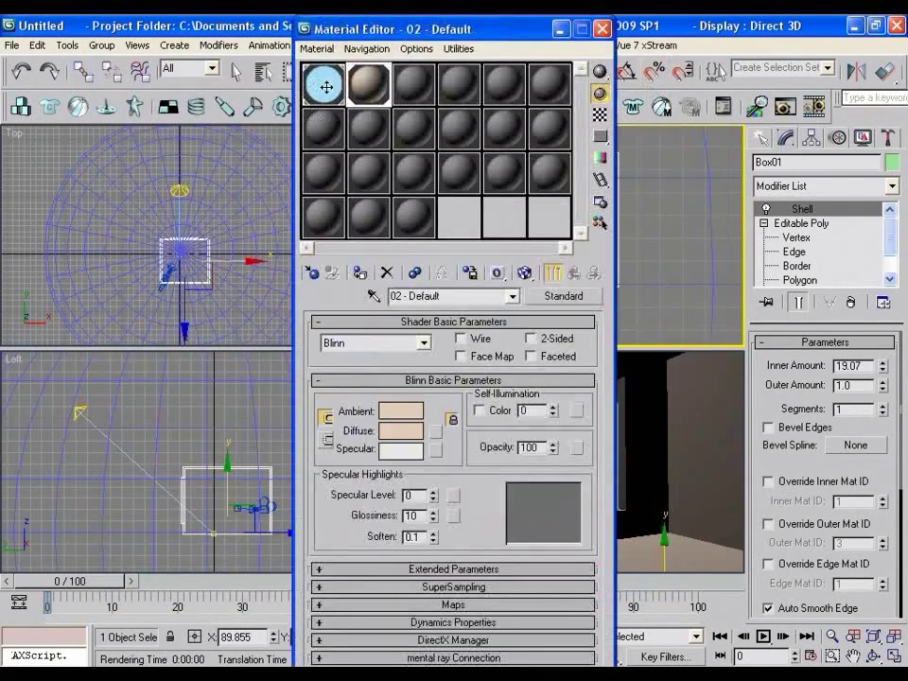
click(323, 83)
click(402, 435)
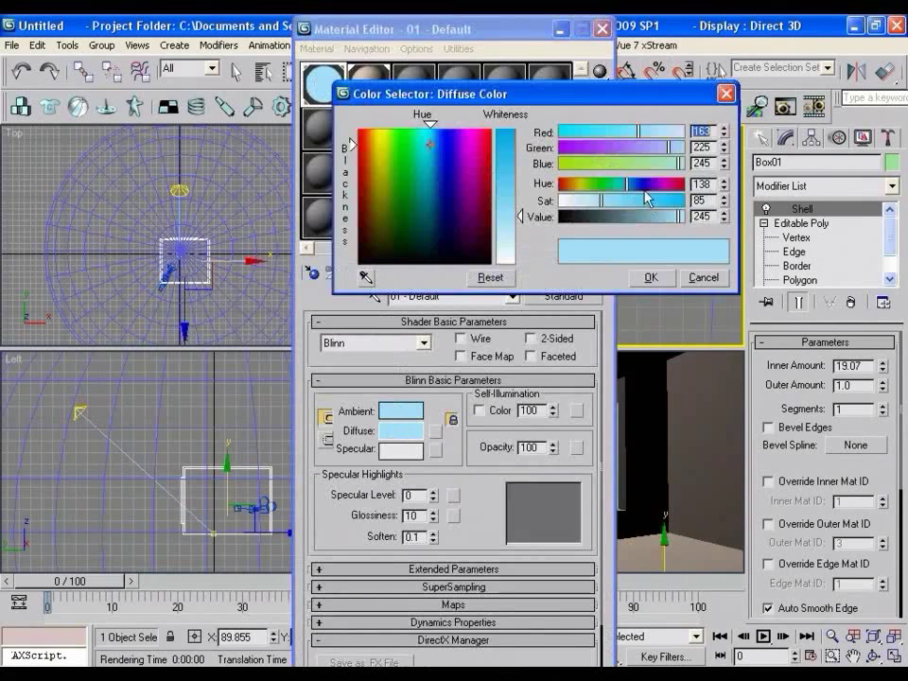
drag(517, 219, 519, 253)
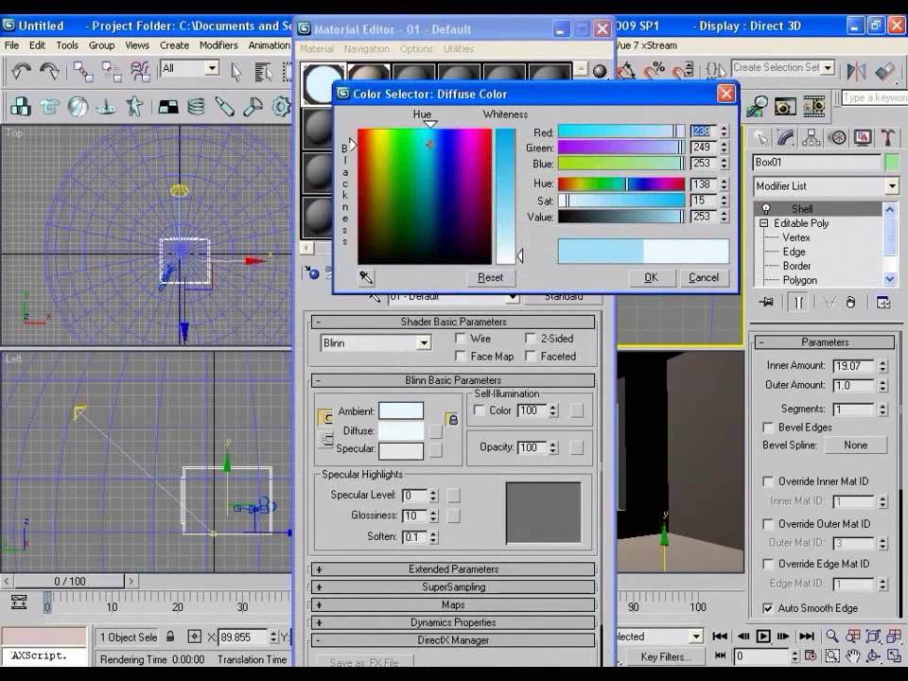
click(651, 278)
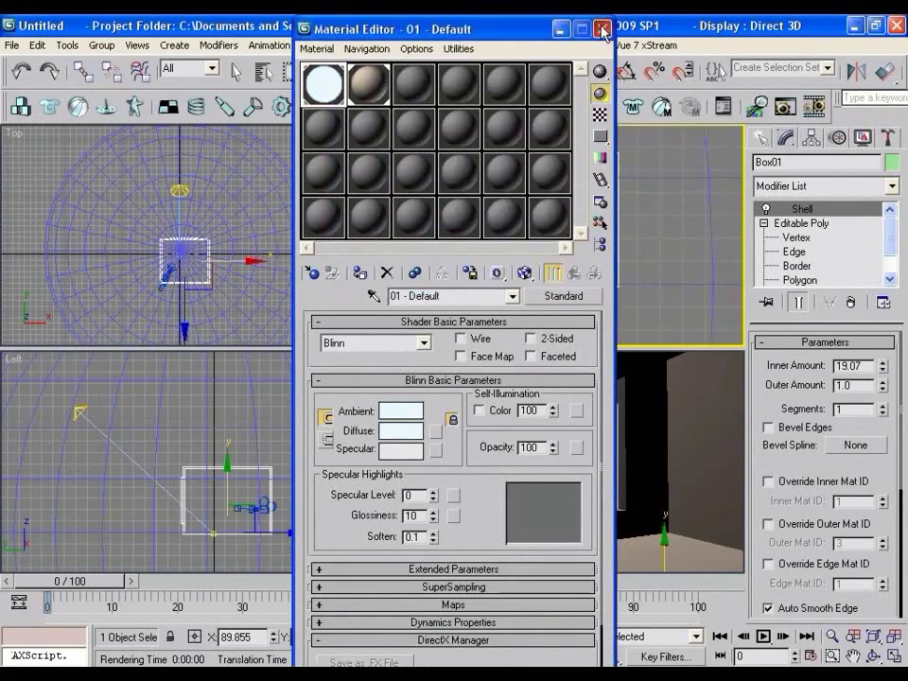
click(602, 28)
key(shift+q)
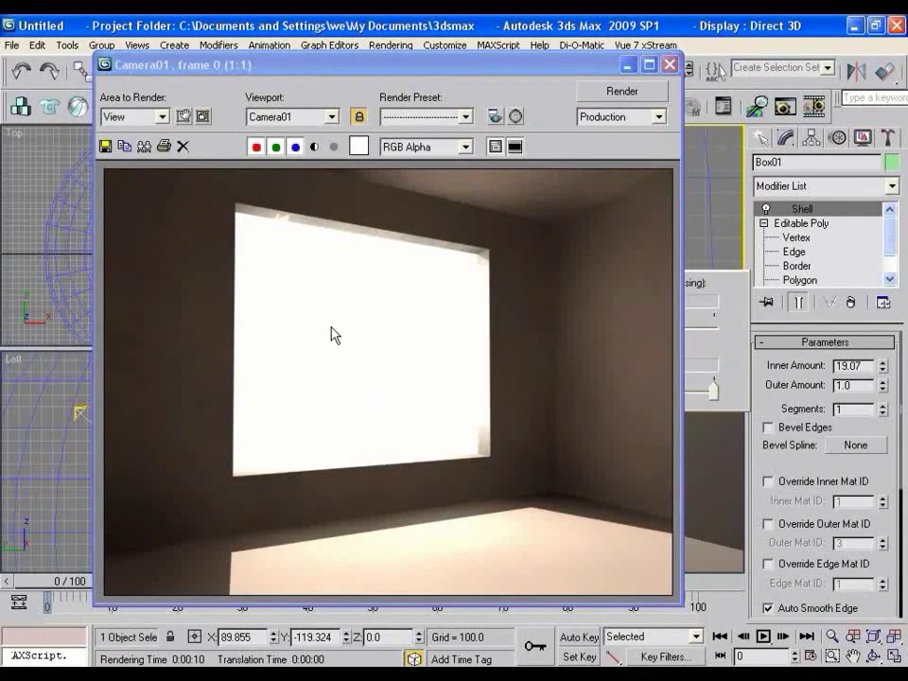
Create a sphere of radius 51.851 inside the room in the Top viewport
click(669, 64)
click(763, 137)
click(791, 269)
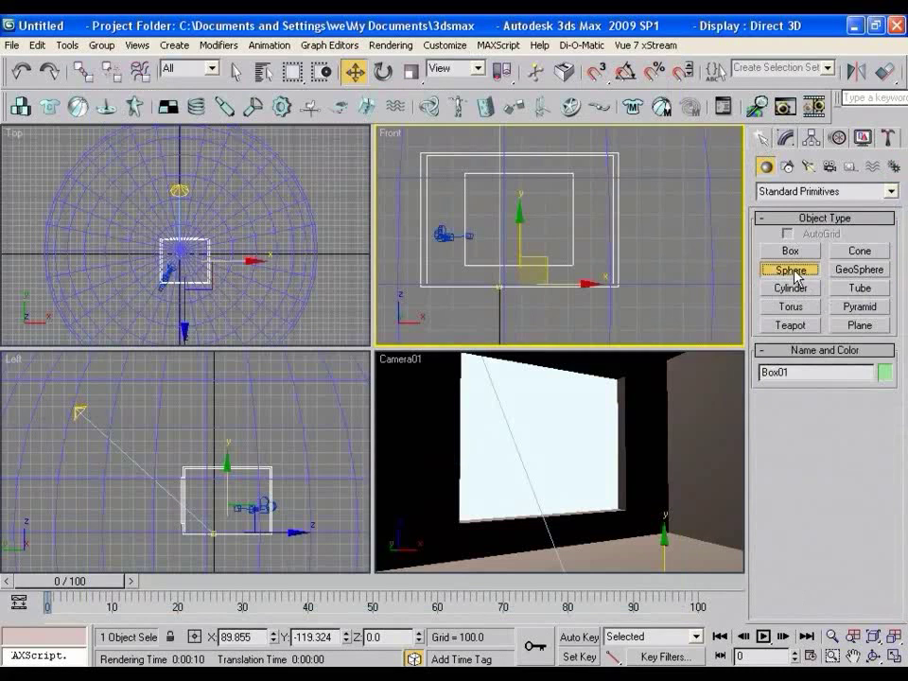
scroll(209, 259, up, 3)
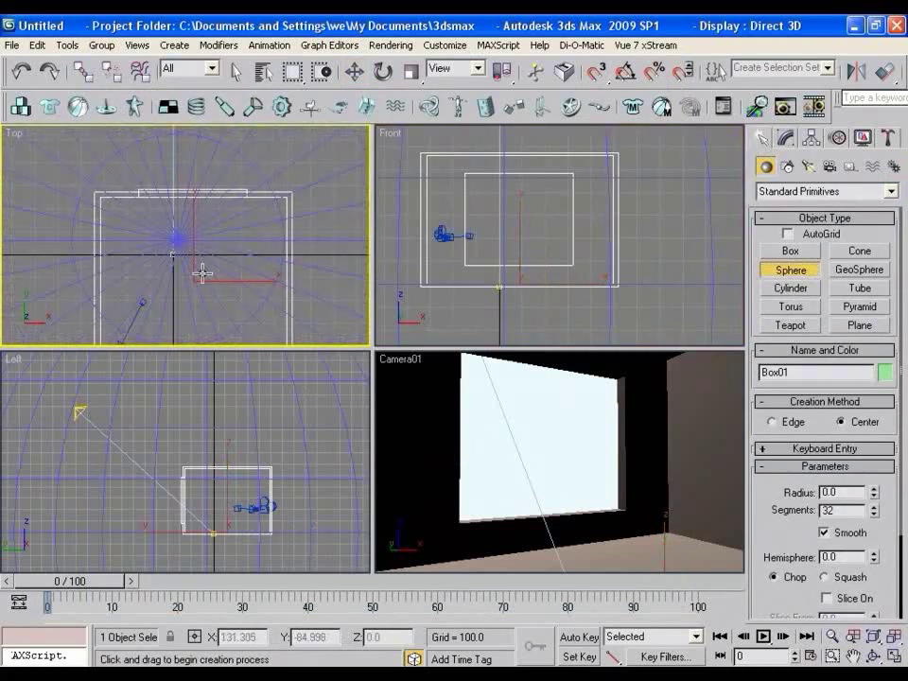
middle_drag(203, 269, 197, 248)
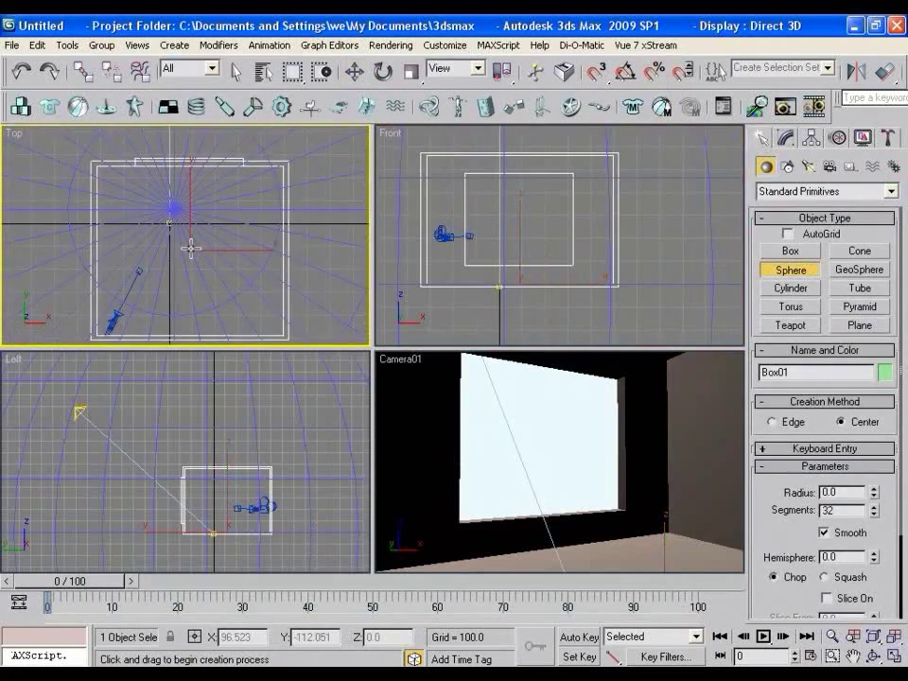
drag(190, 248, 194, 276)
Move the new ball onto the floor in front of the camera
key(w)
middle_click(517, 262)
middle_drag(524, 247, 521, 269)
click(522, 271)
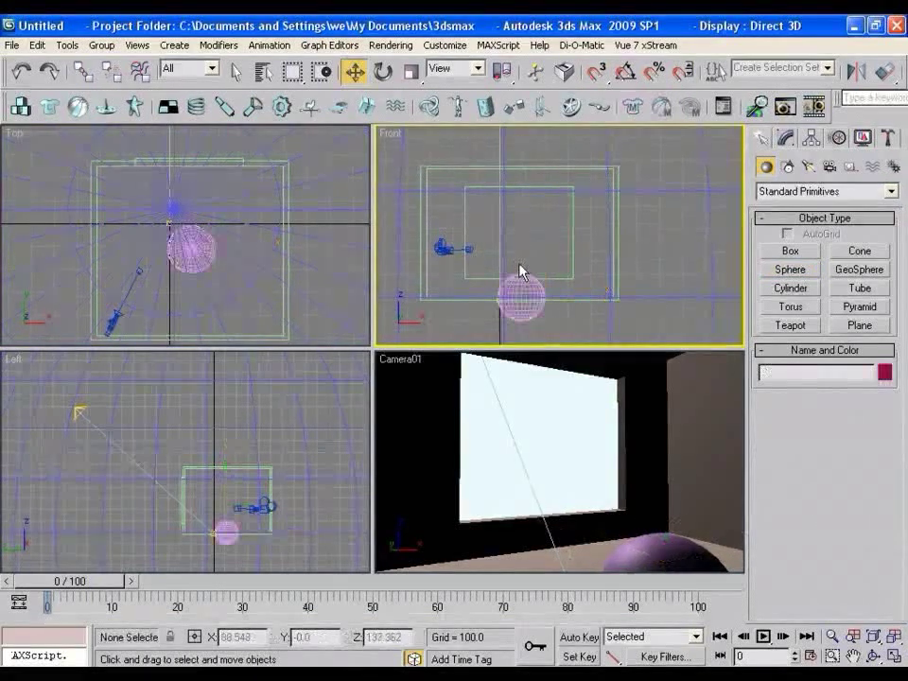
click(521, 274)
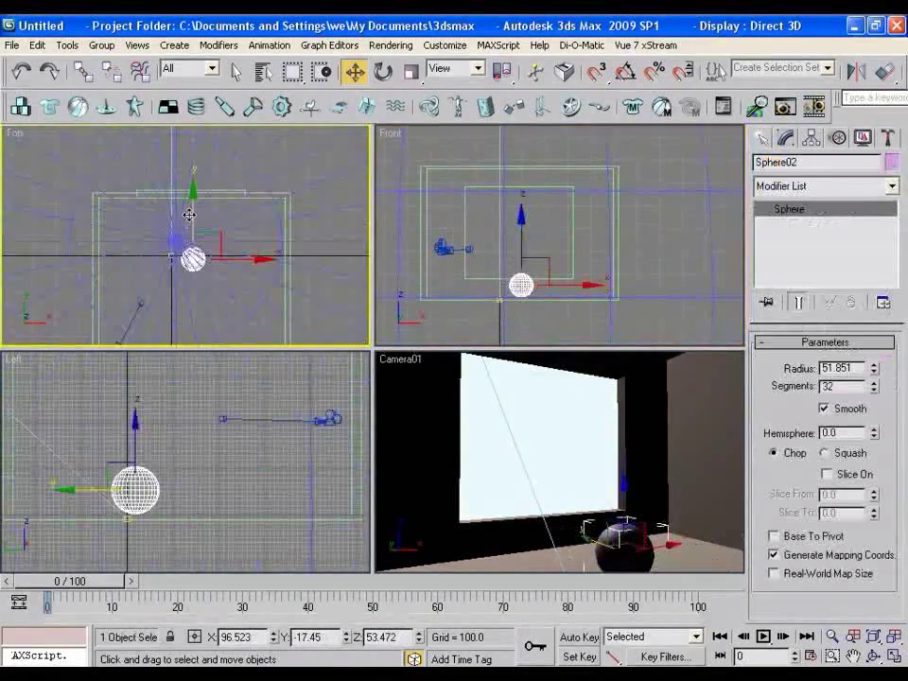
drag(189, 205, 193, 195)
Give the ball a DGS Material (physics_phen) with red diffuse in slot 3 and render Camera01
key(m)
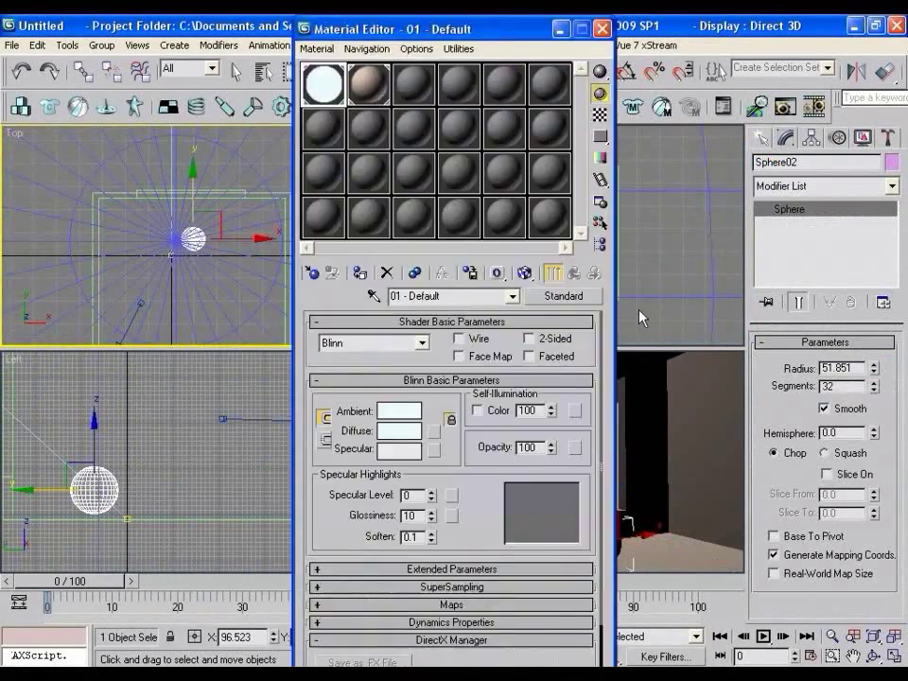
click(413, 83)
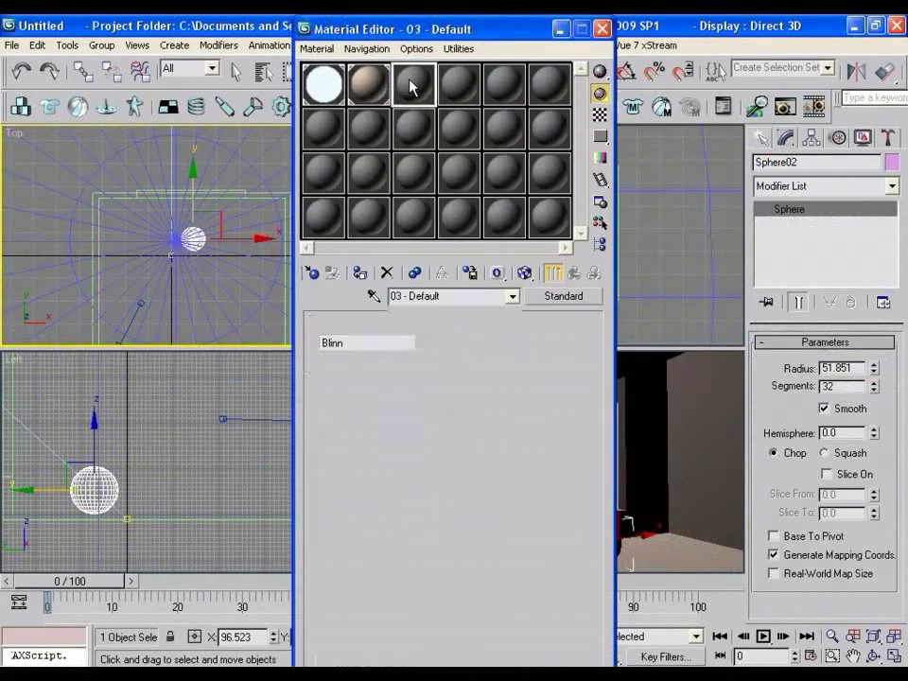
click(565, 297)
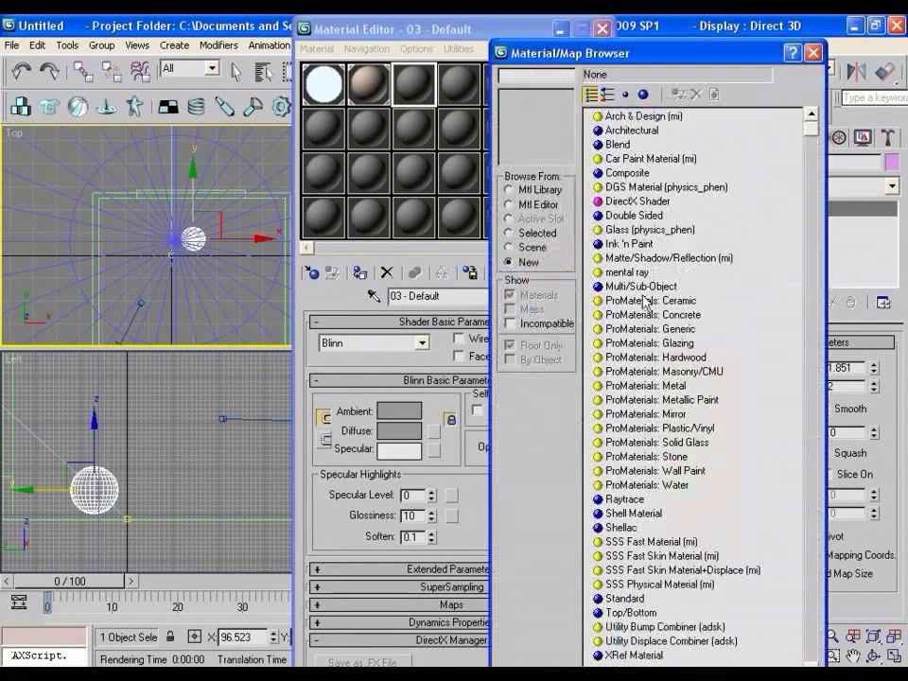
click(610, 188)
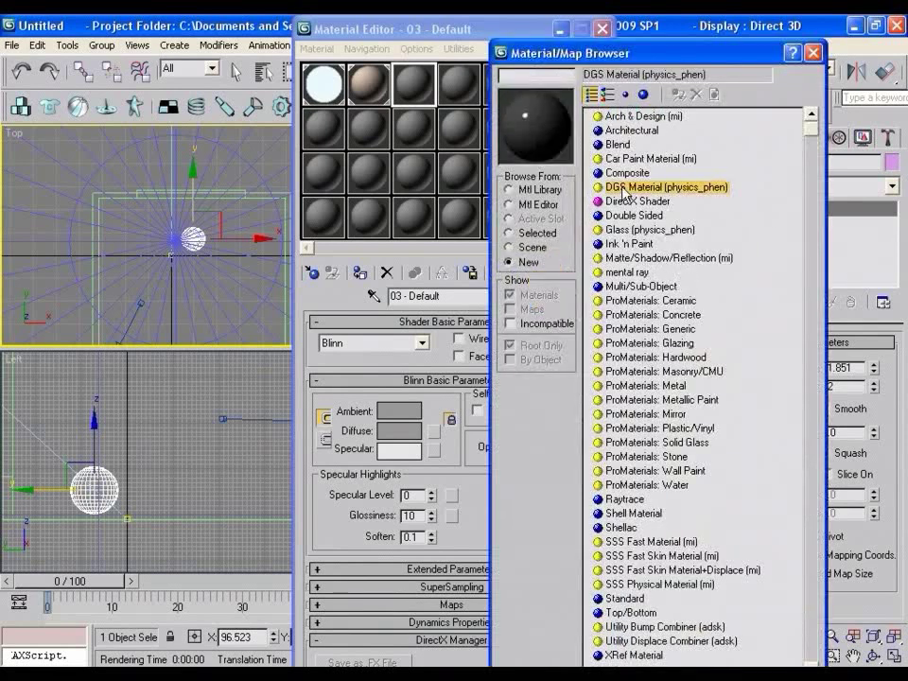
double_click(610, 188)
click(534, 342)
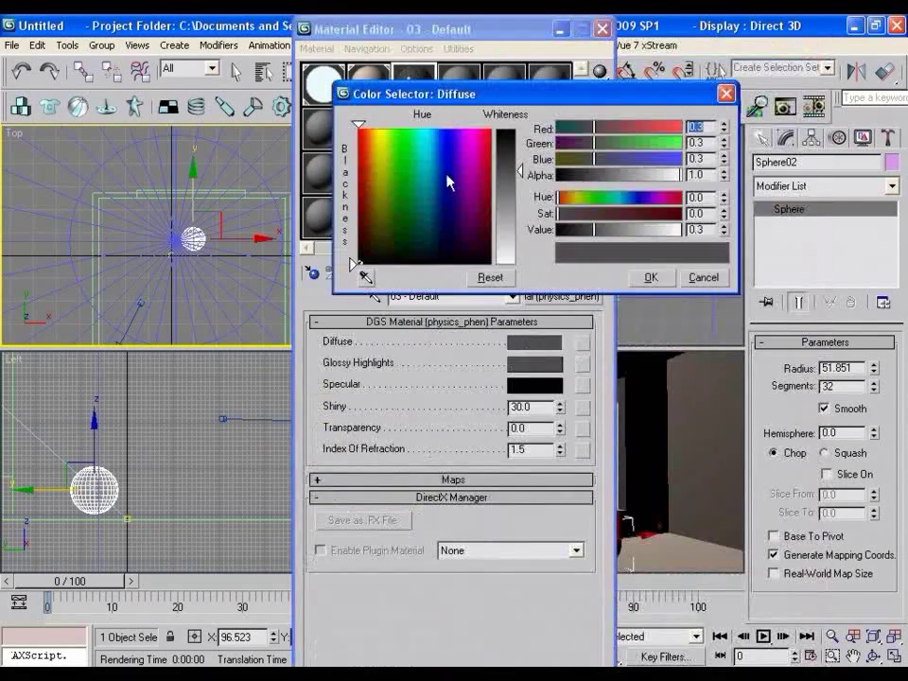
drag(349, 158, 358, 126)
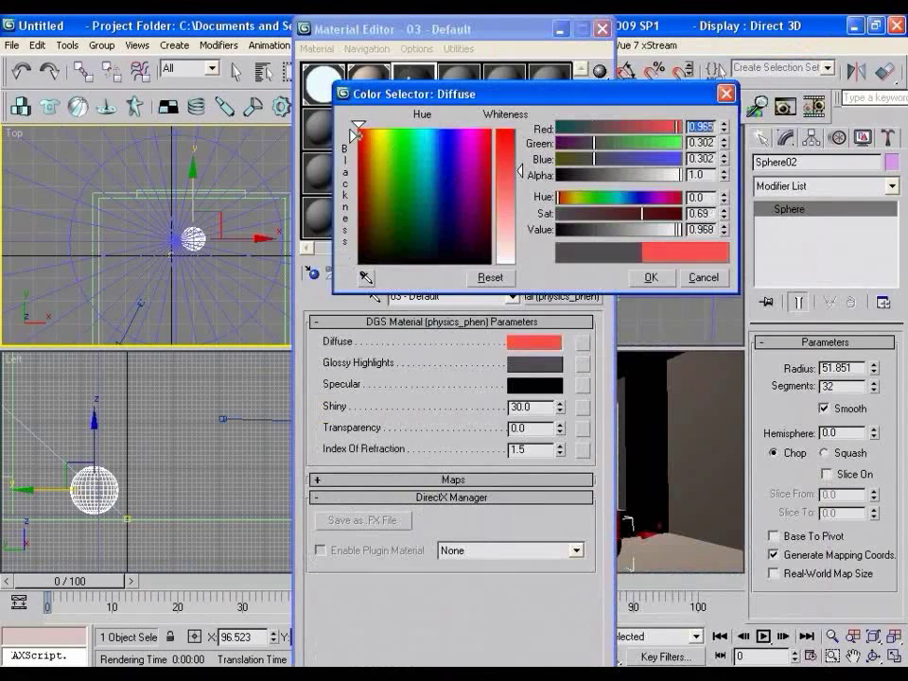
click(653, 278)
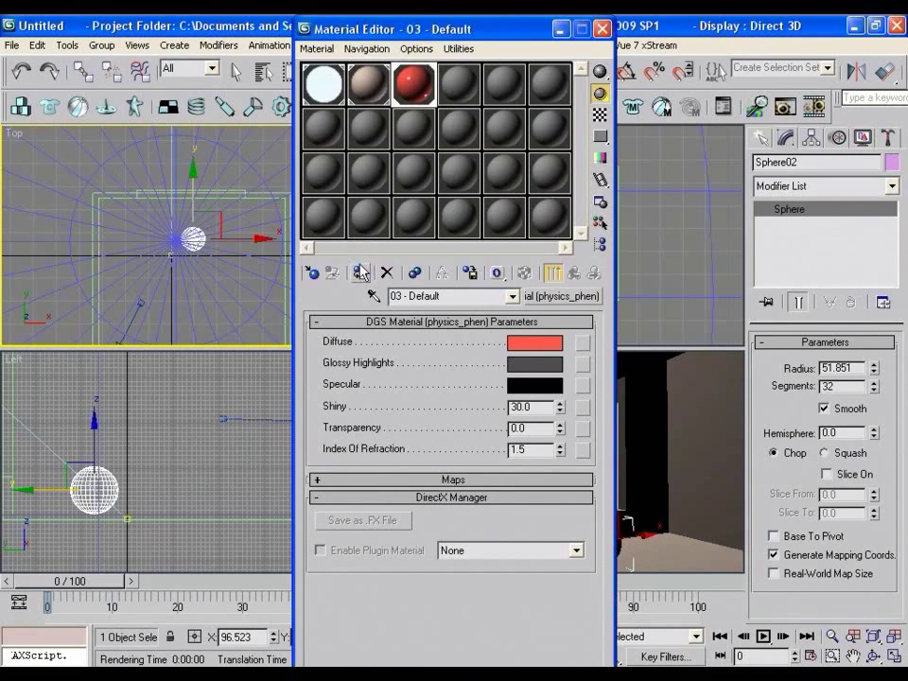
key(shift+q)
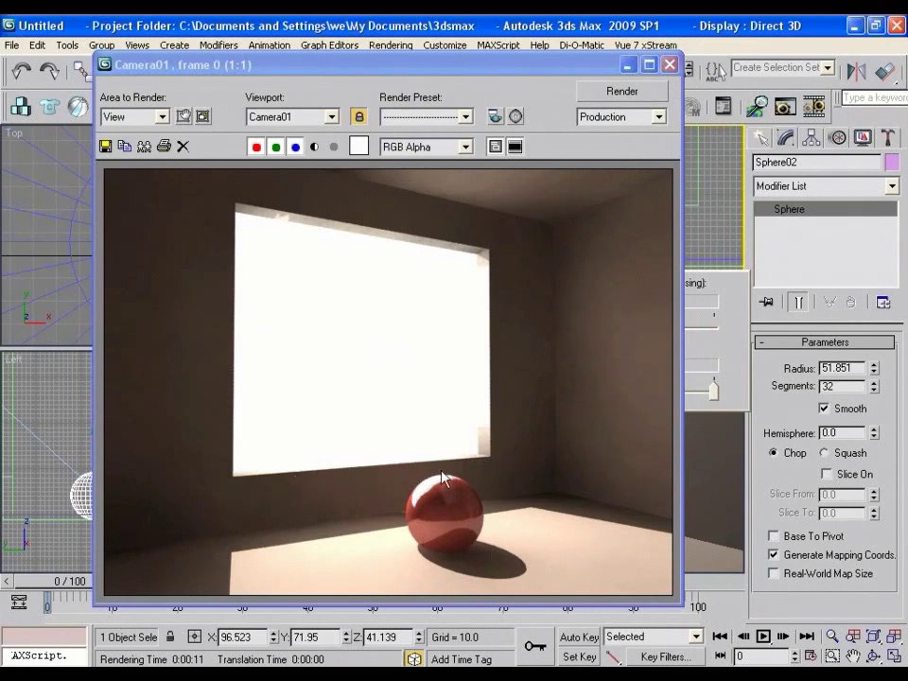
Close the finished Camera01 render showing the red ball and its shadow
click(669, 65)
Open Render Setup on the Renderer tab and scroll to the Camera Shaders section
click(391, 45)
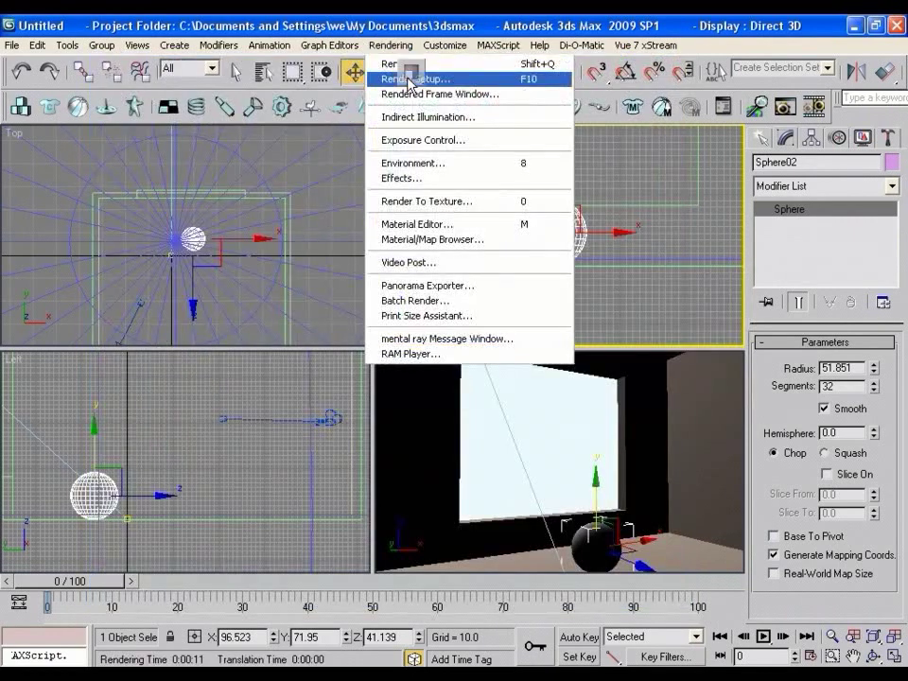
click(408, 76)
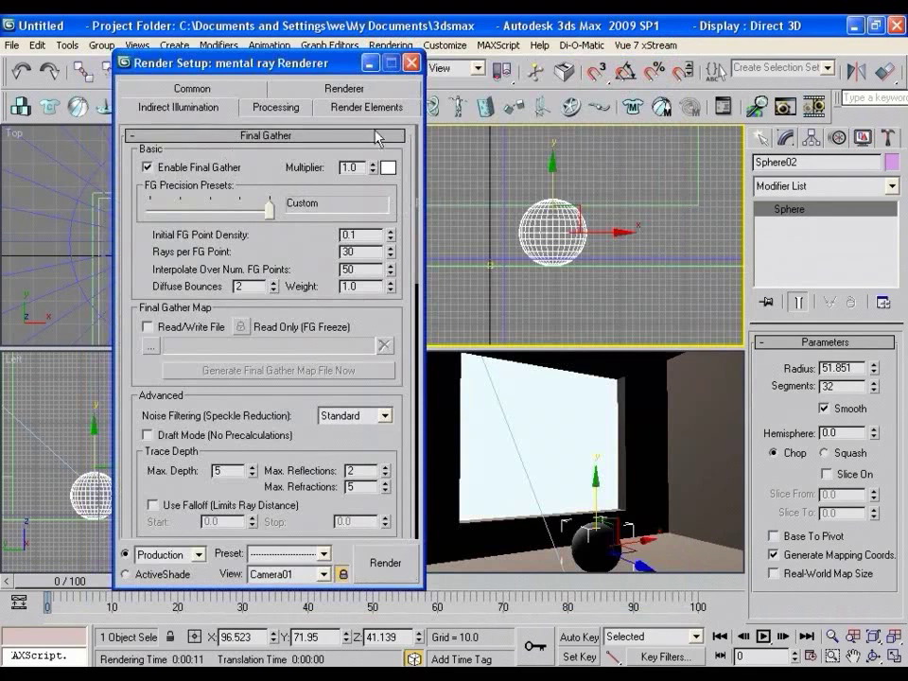
click(365, 95)
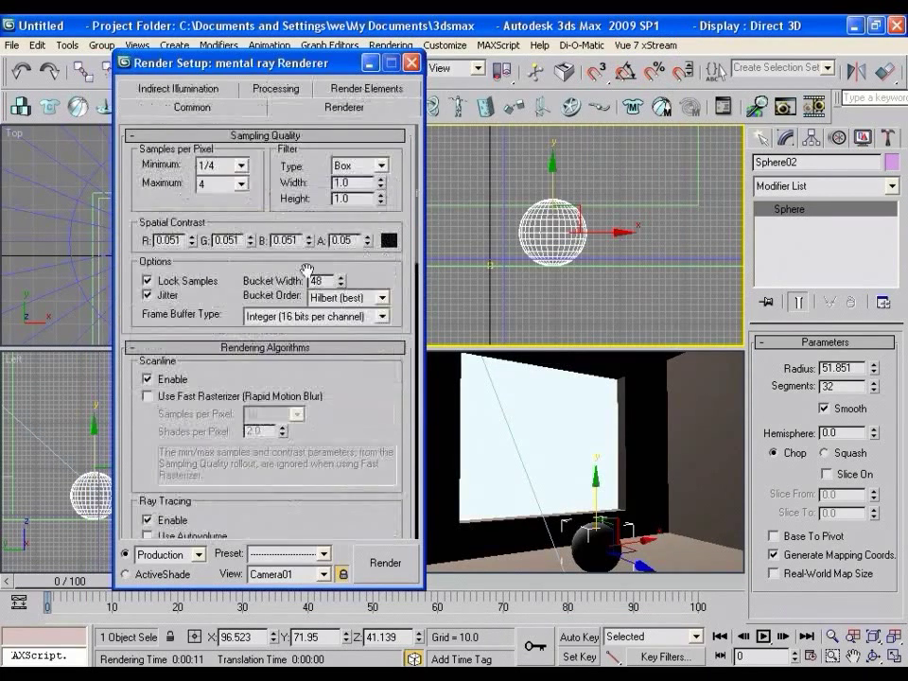
scroll(169, 312, down, 3)
scroll(169, 312, down, 10)
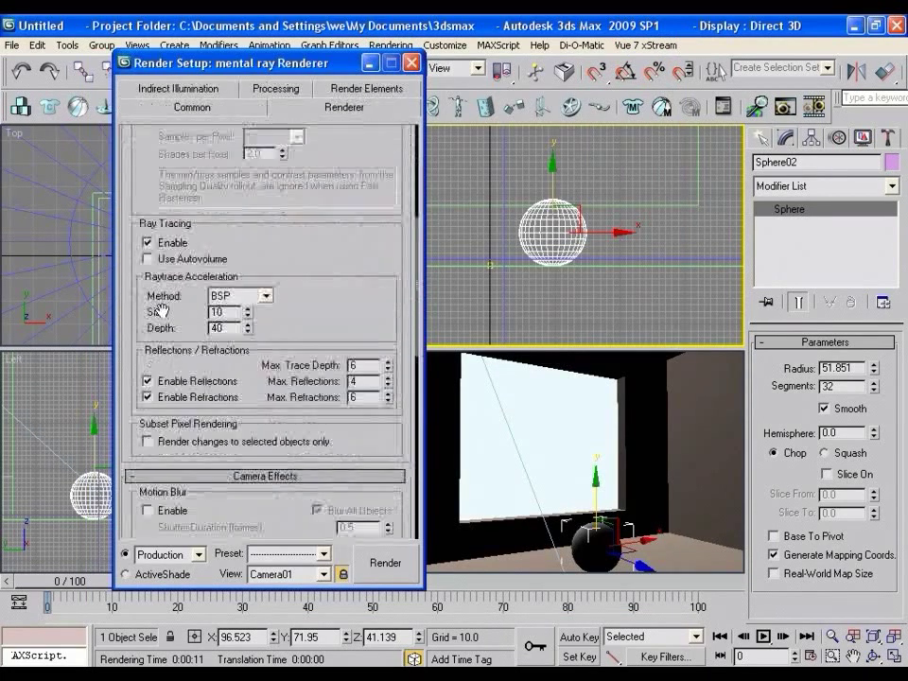
scroll(167, 313, down, 5)
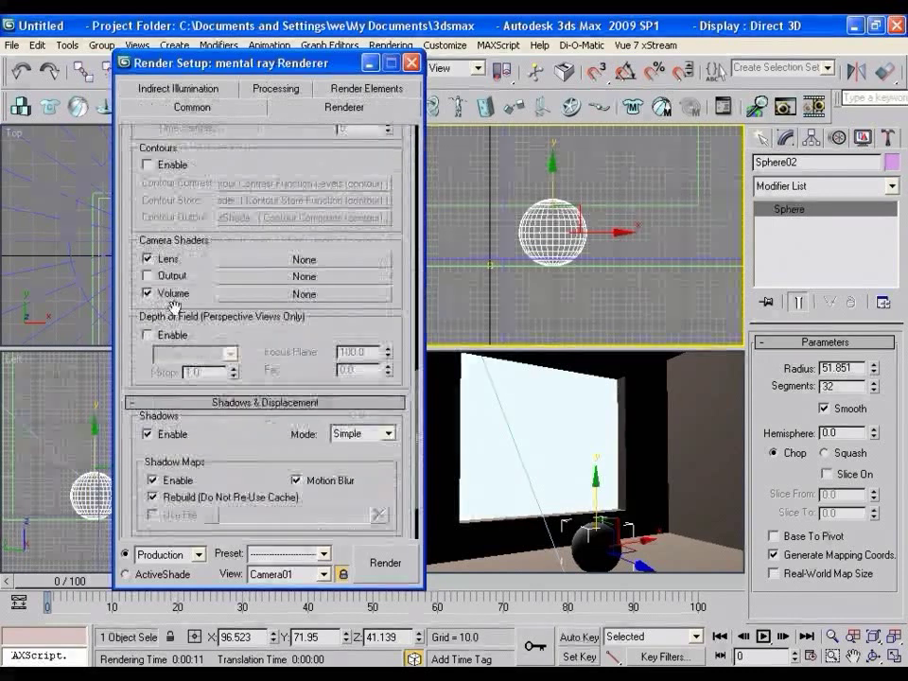
scroll(128, 298, up, 1)
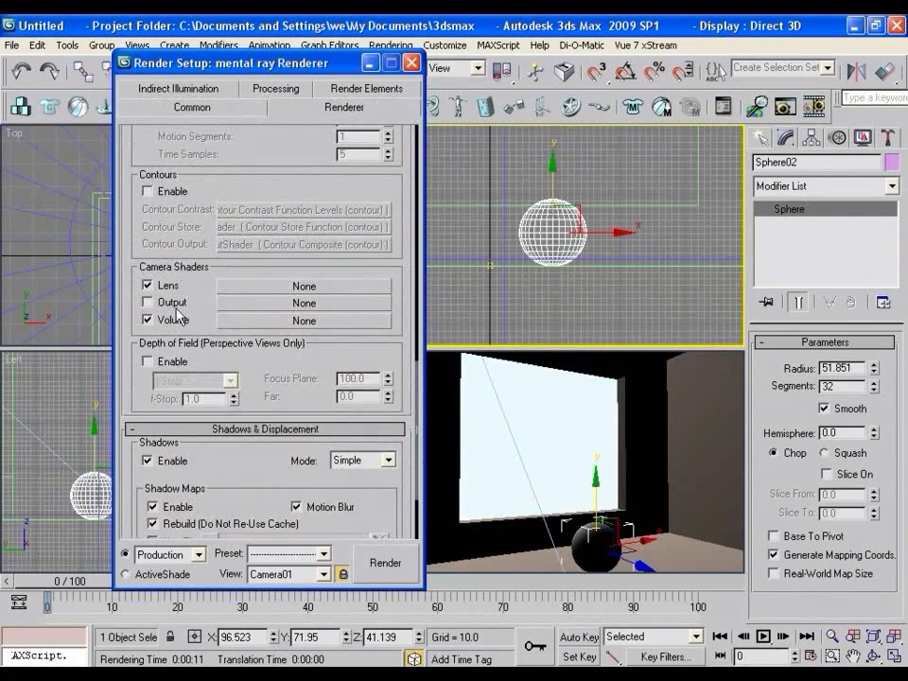
Browse the camera Output shader list, then close it without choosing one
click(290, 303)
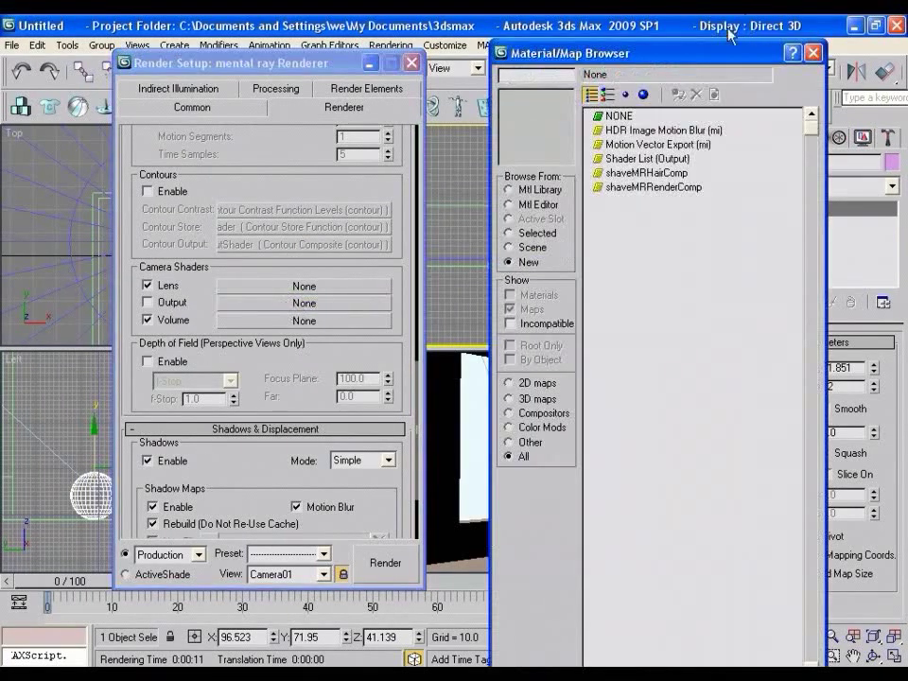
drag(711, 55, 675, 54)
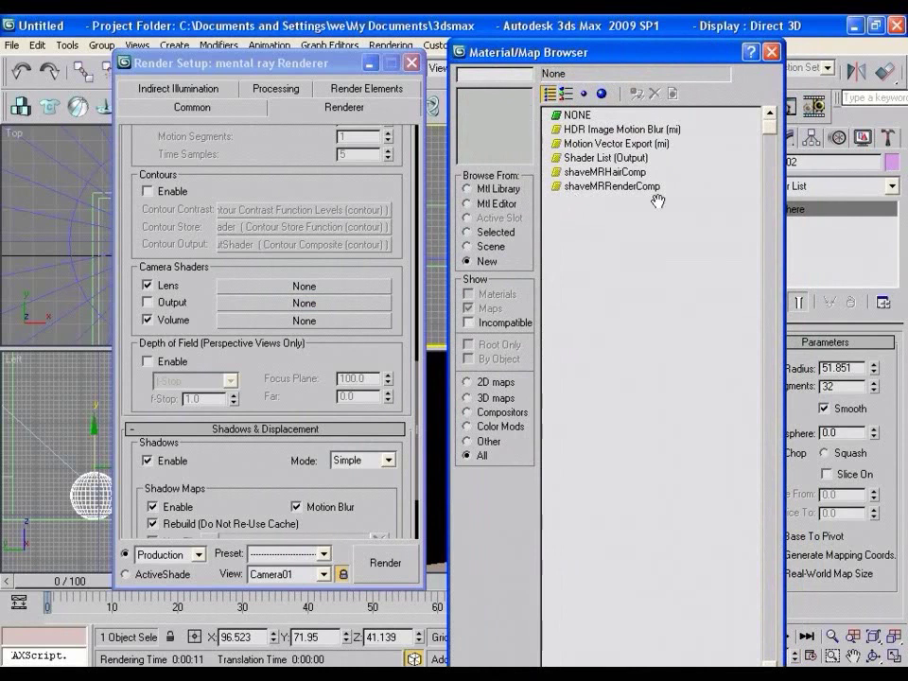
drag(621, 63, 610, 58)
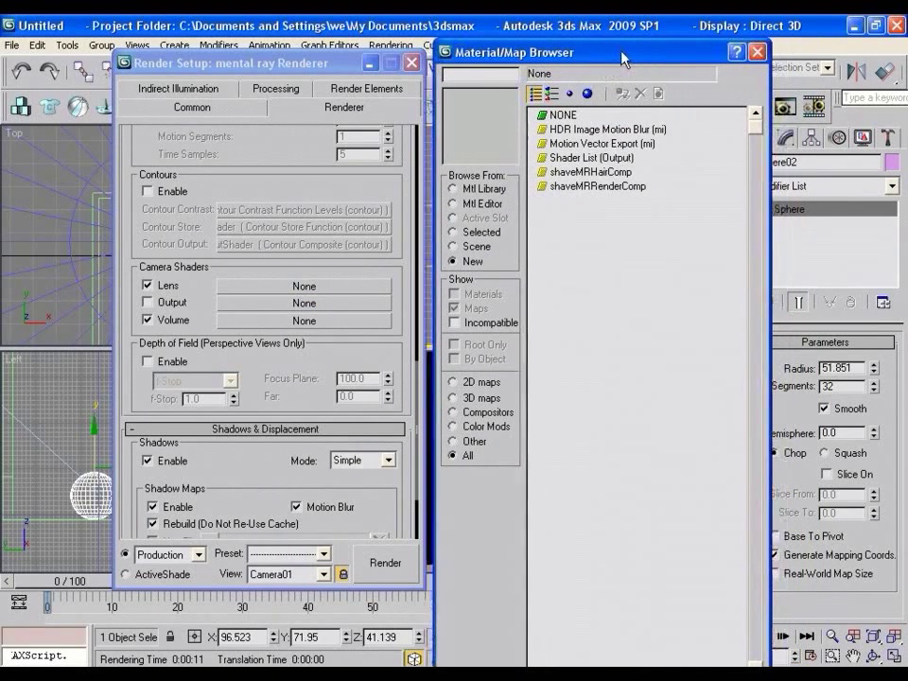
click(759, 59)
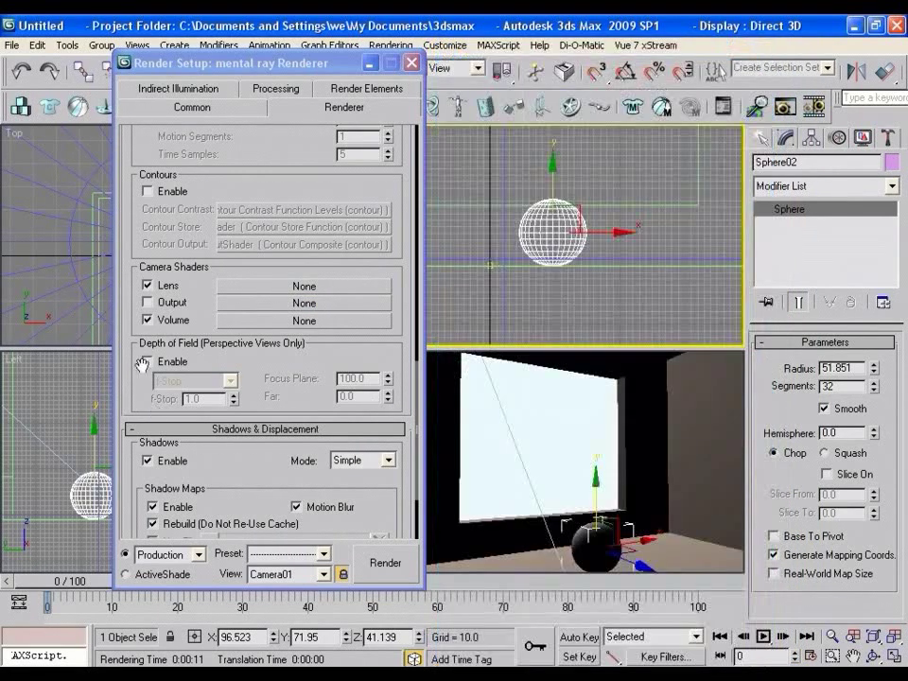
Check the camera Volume shader list, then close it and the Render Setup dialog
click(317, 319)
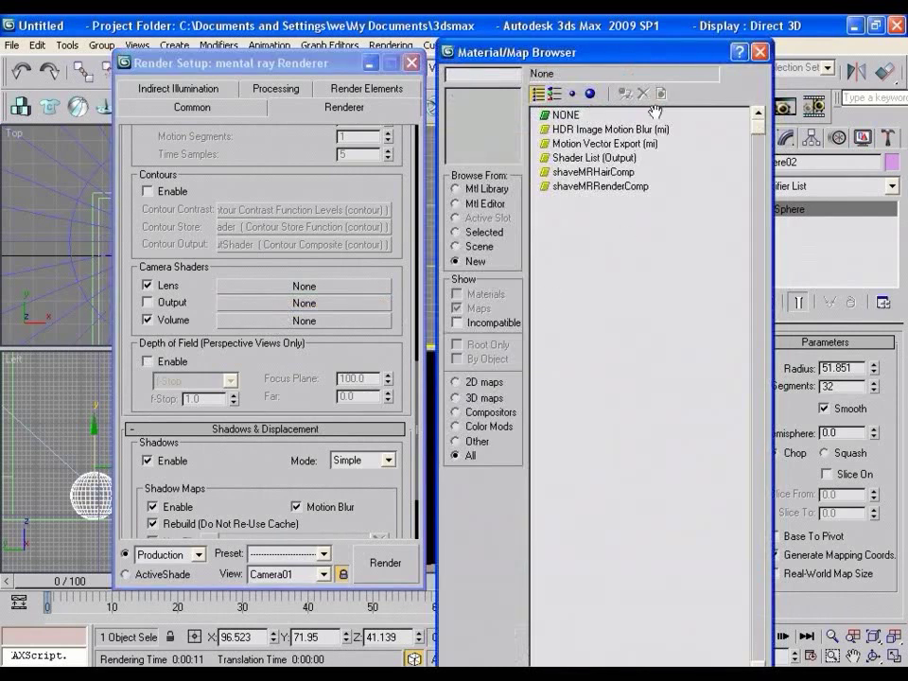
click(761, 59)
click(411, 62)
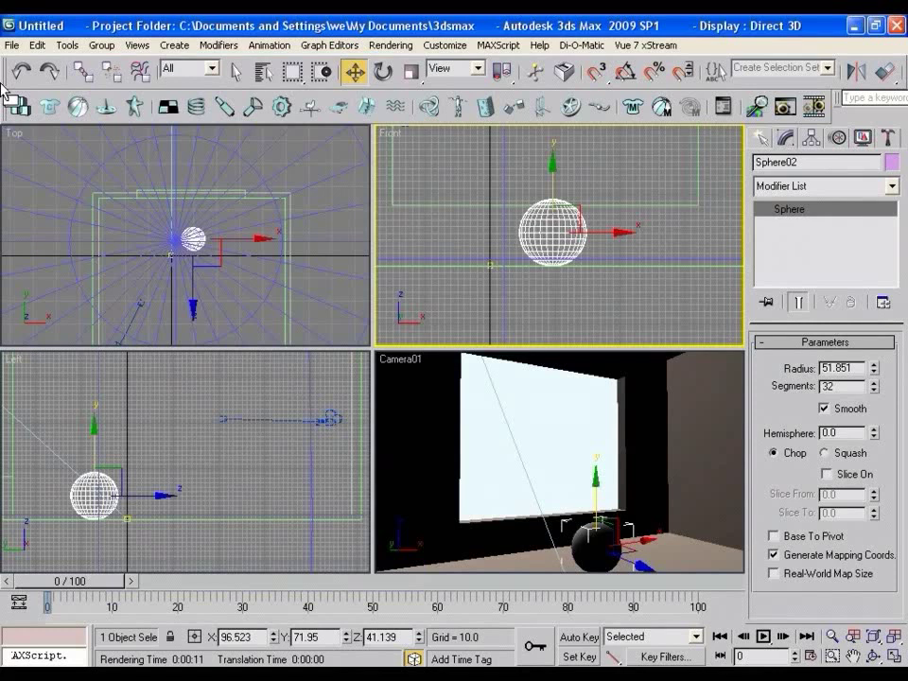
click(12, 45)
Save the scene as Room Interior.max in the scenes folder and exit 3ds Max
click(53, 131)
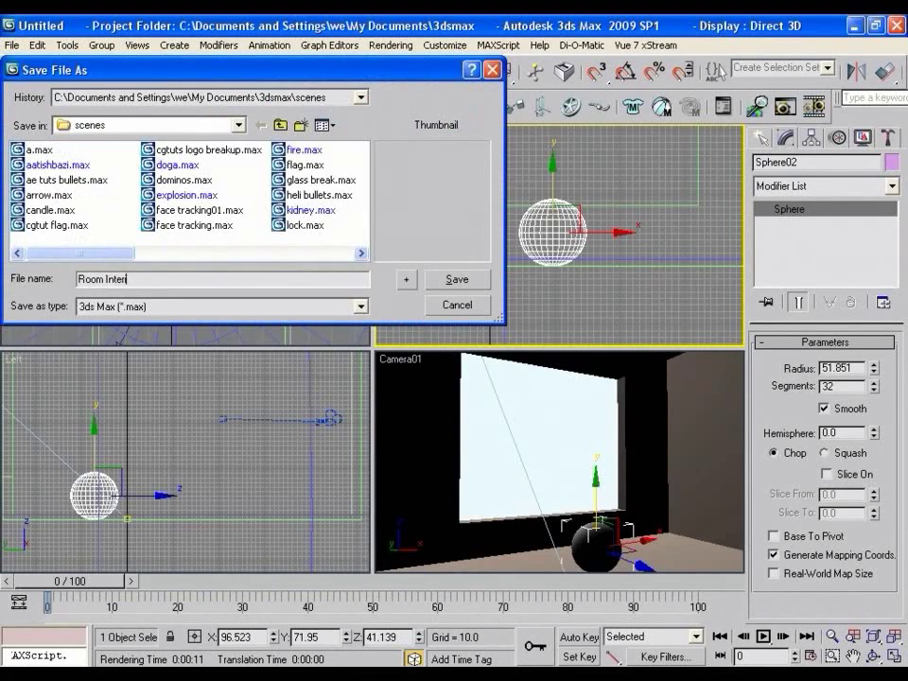
click(457, 279)
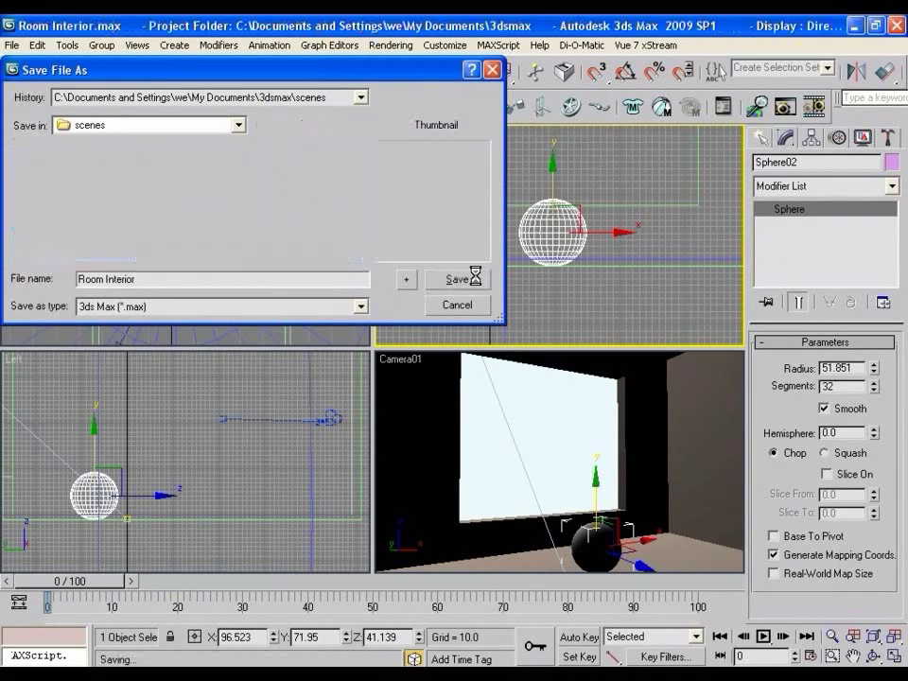
click(11, 45)
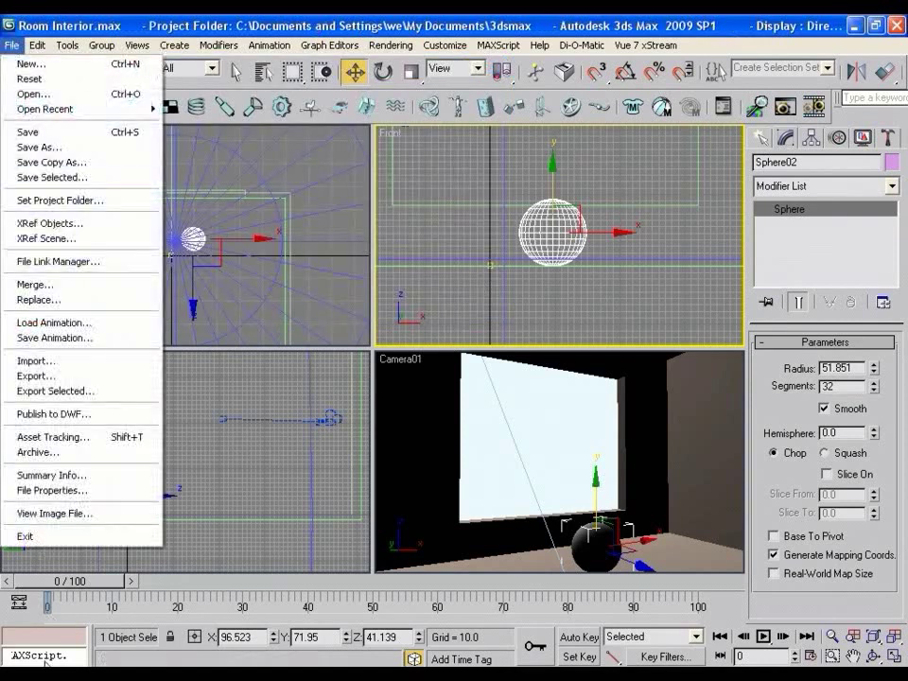
click(57, 537)
Browse to C:\Program Files\Autodesk\3ds Max 2009\mentalray\shaders_standard\include and locate lume.mi
key(super)
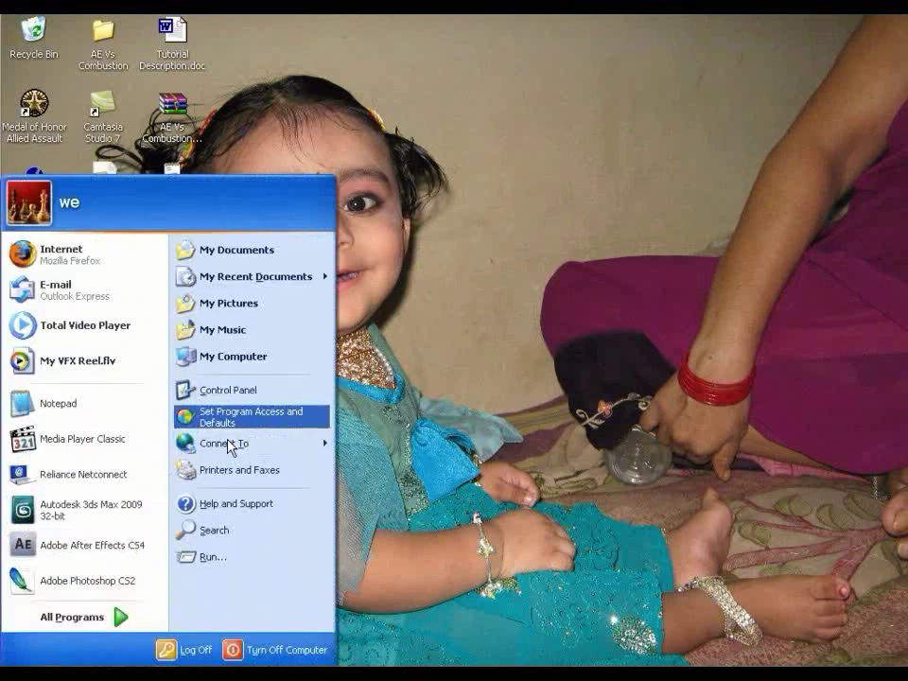
click(289, 358)
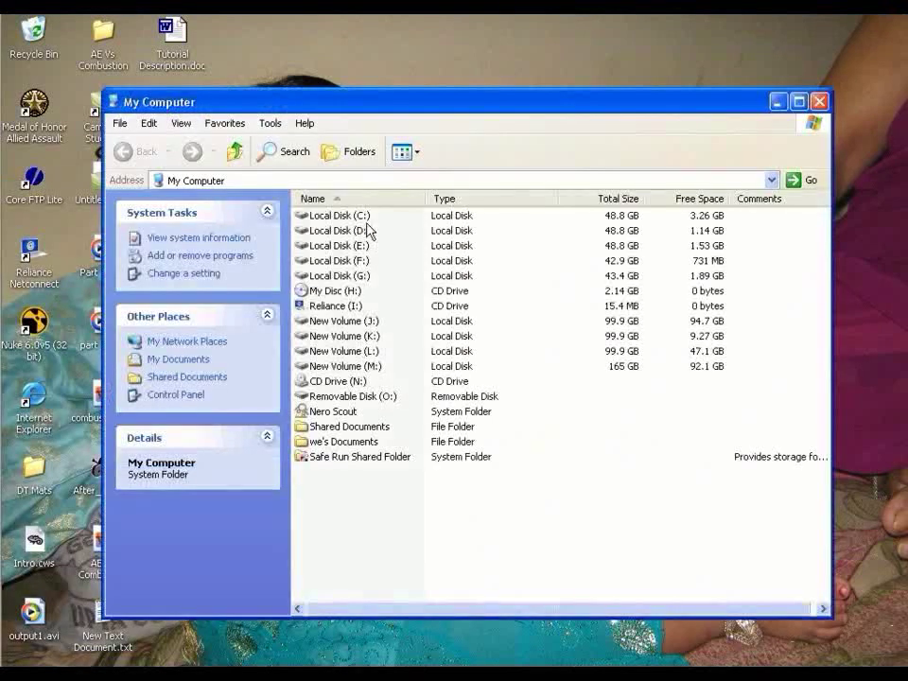
double_click(359, 217)
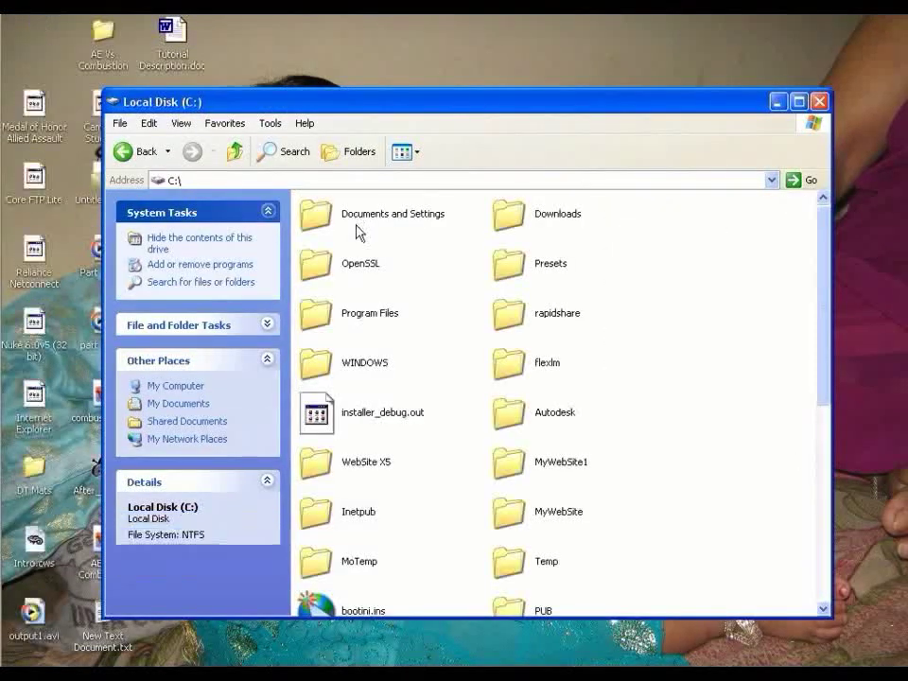
double_click(369, 318)
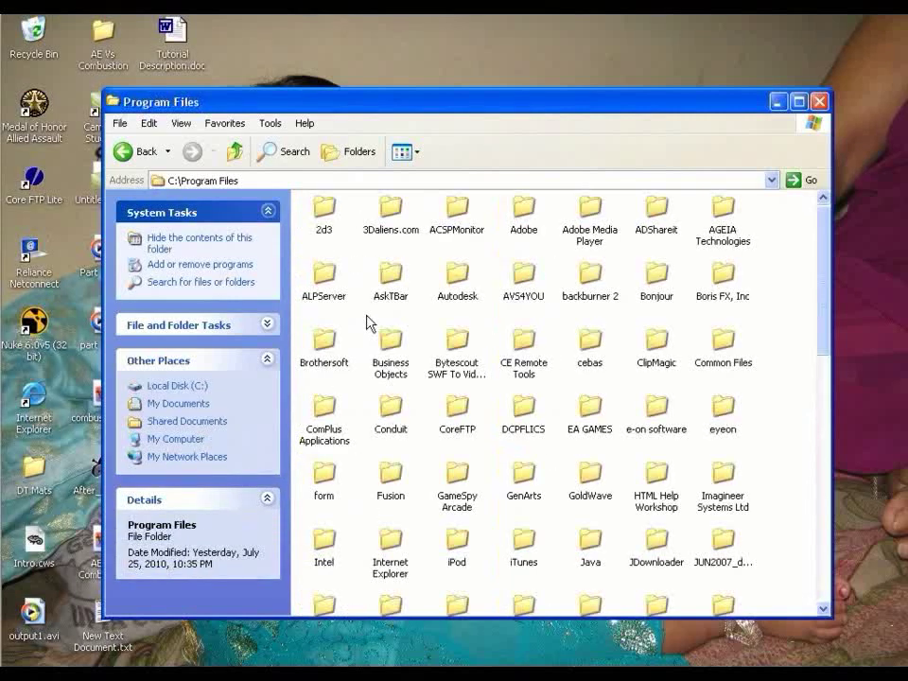
double_click(462, 286)
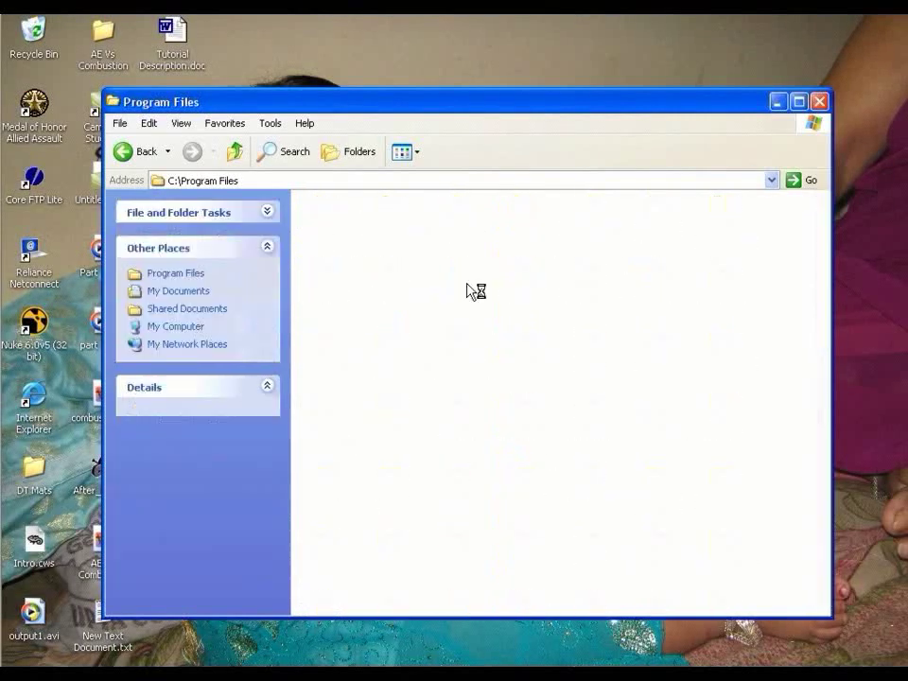
double_click(523, 215)
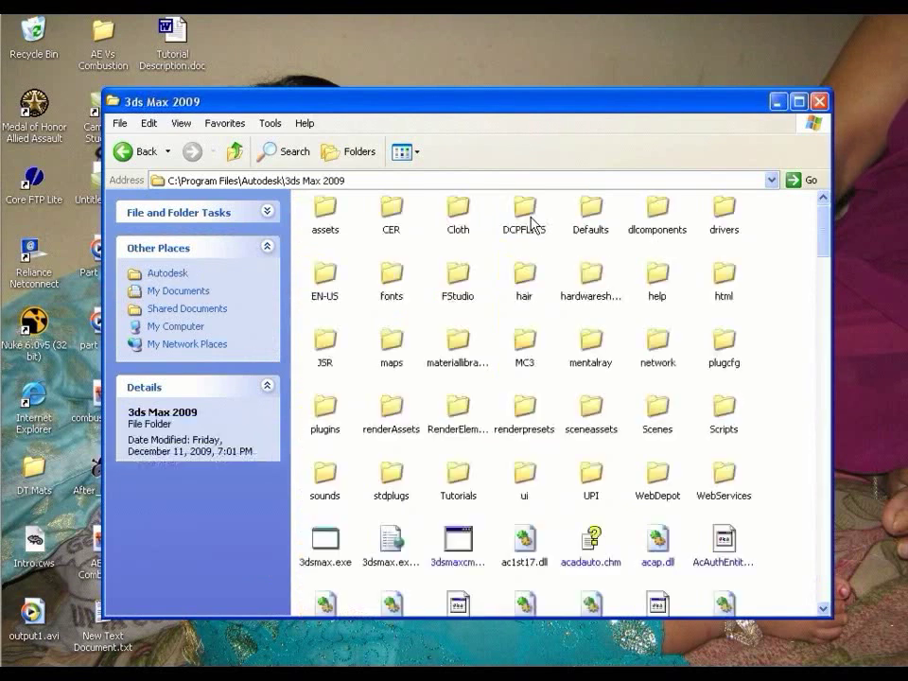
double_click(592, 365)
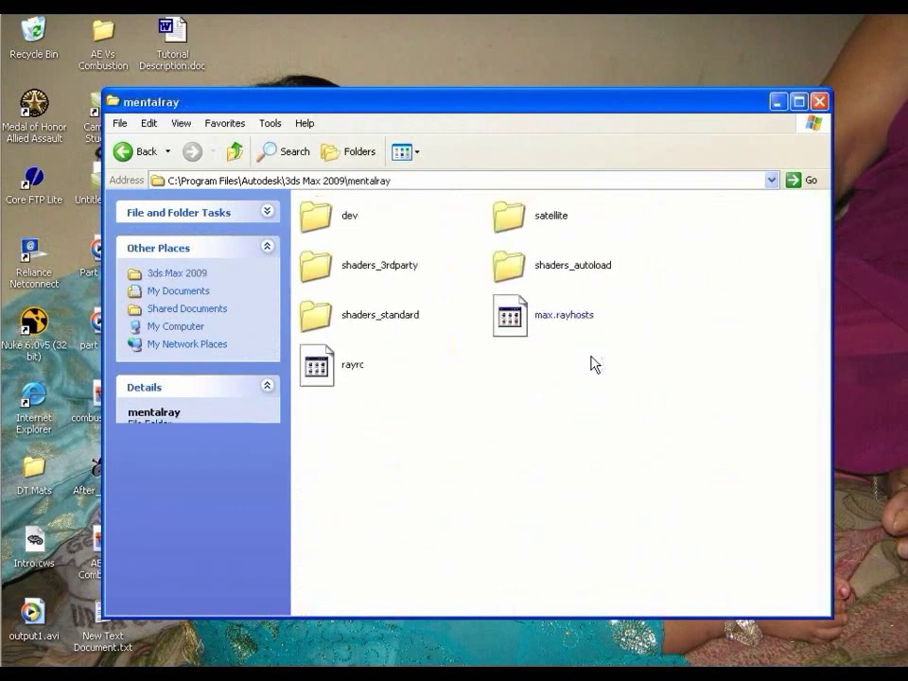
double_click(348, 321)
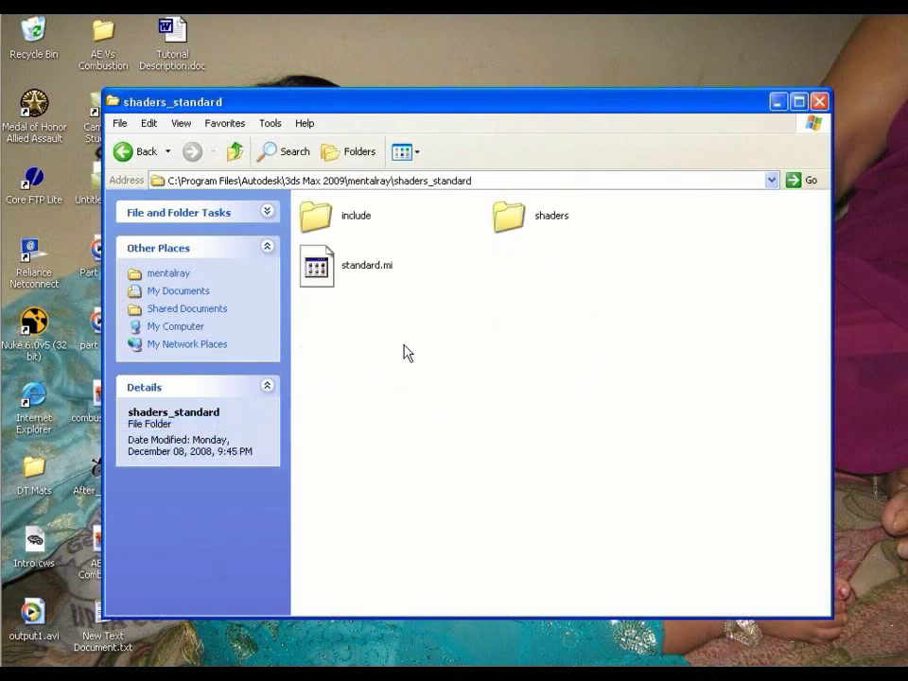
double_click(336, 217)
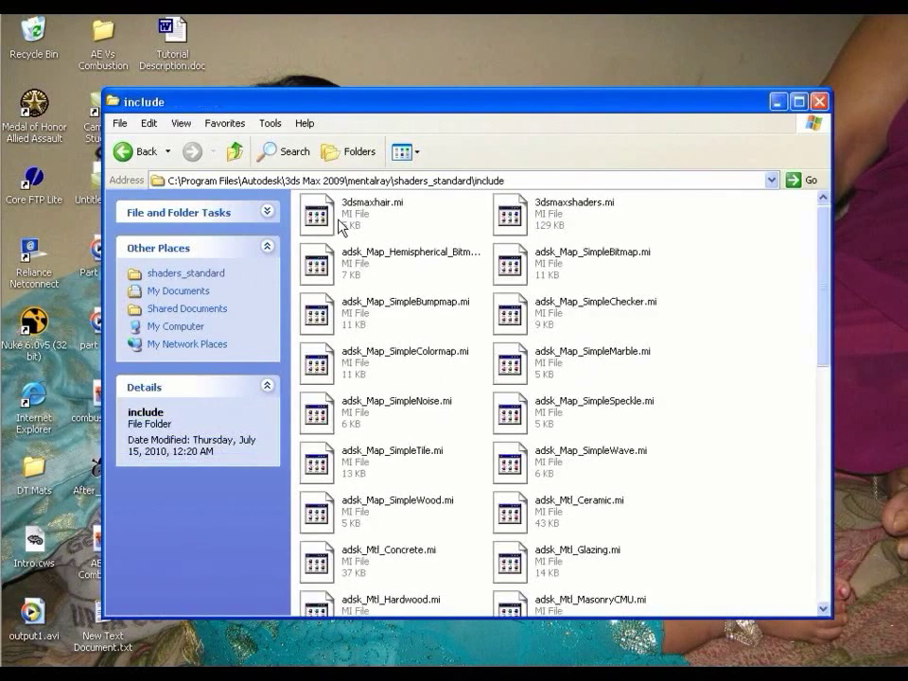
key(l)
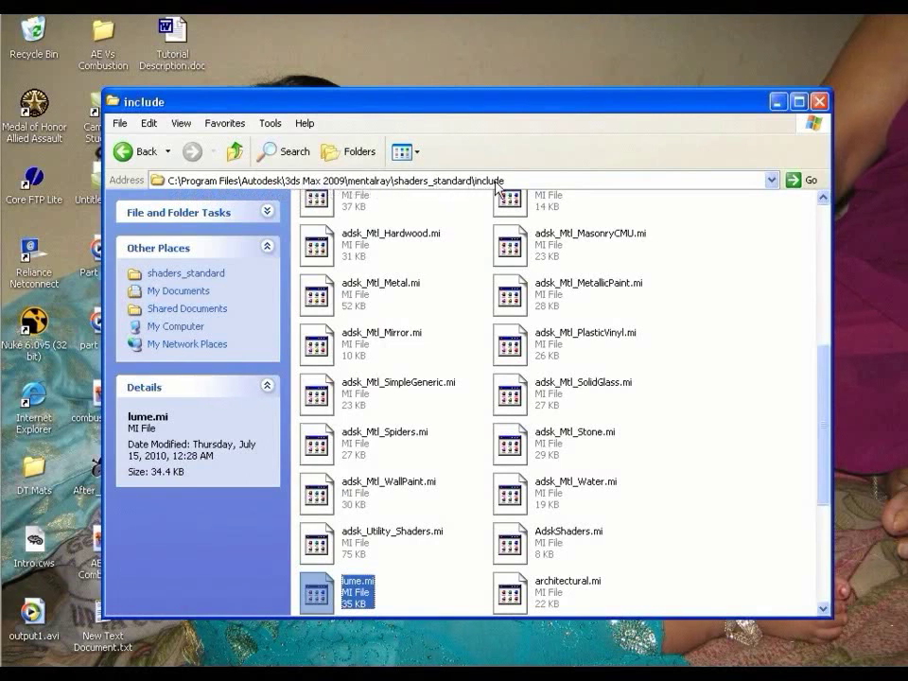
Open lume.mi in Notepad
double_click(358, 592)
right_click(365, 588)
click(494, 373)
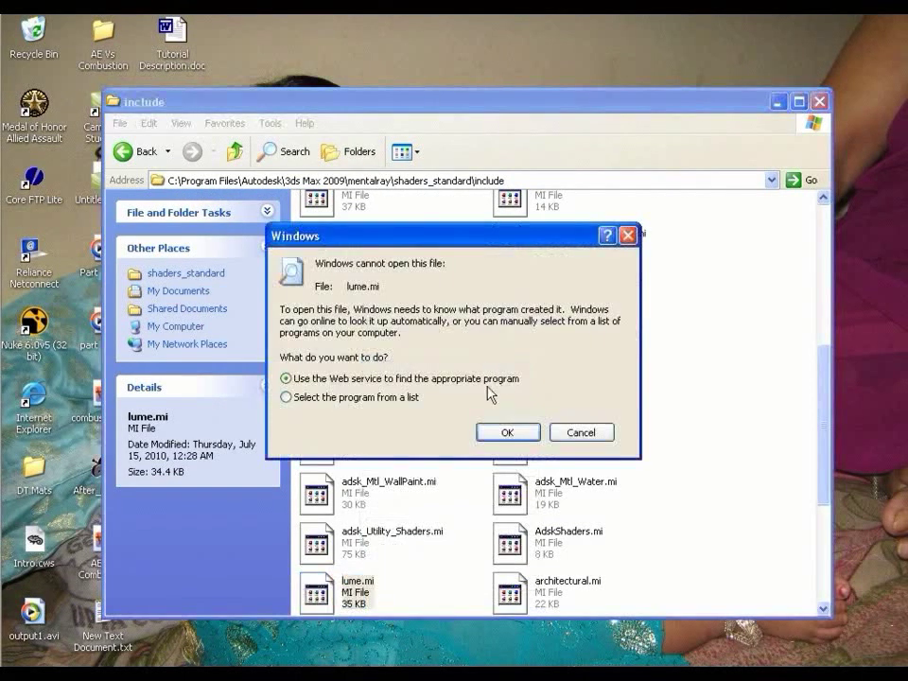
click(376, 399)
click(509, 432)
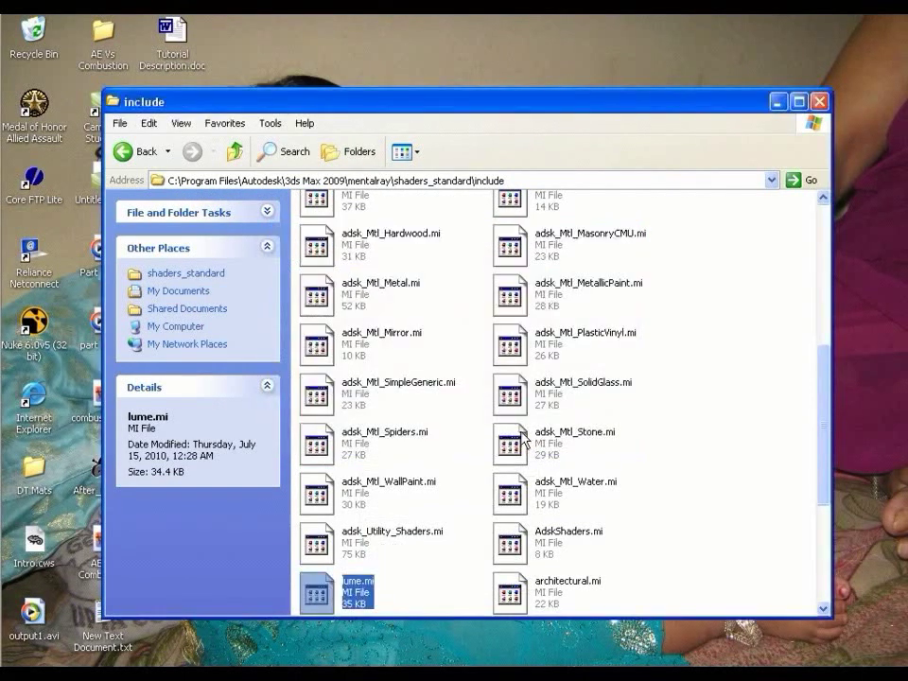
key(Return)
Delete the "hidden" line from the gui_Glare block
scroll(280, 357, down, 2)
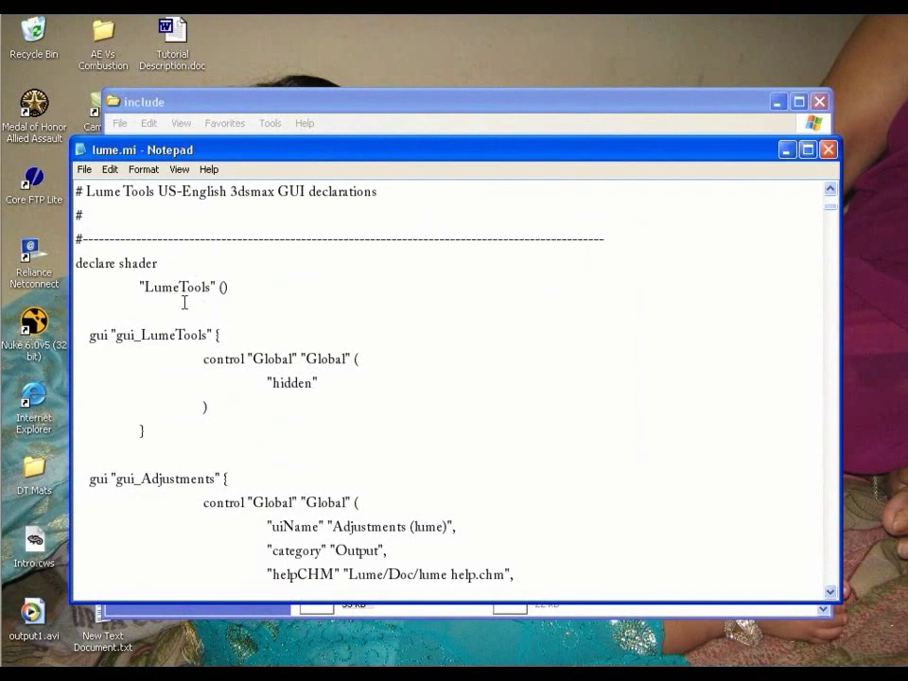
scroll(185, 303, down, 3)
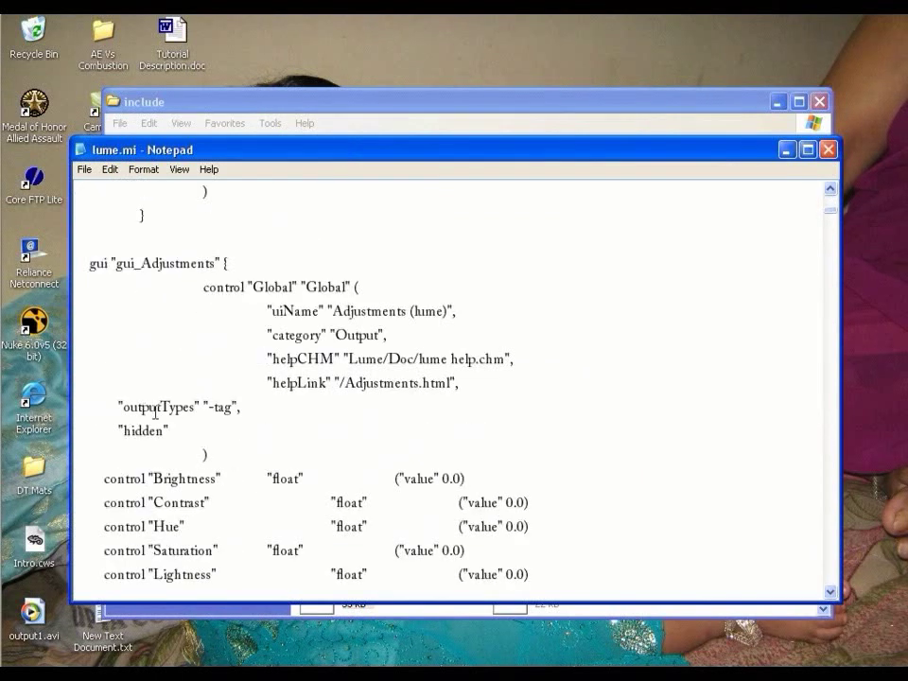
scroll(186, 428, down, 6)
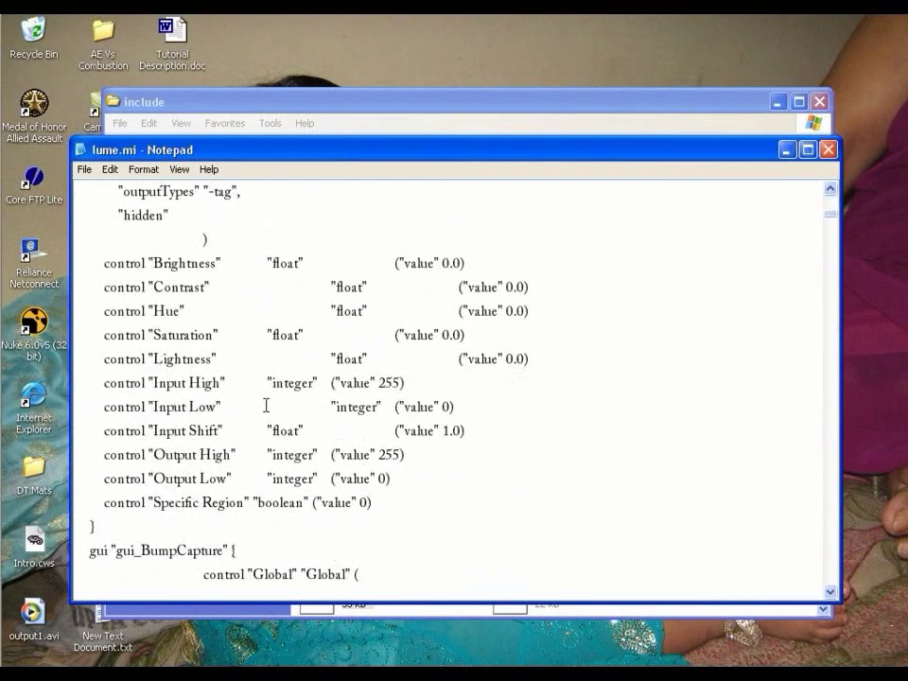
scroll(266, 405, down, 4)
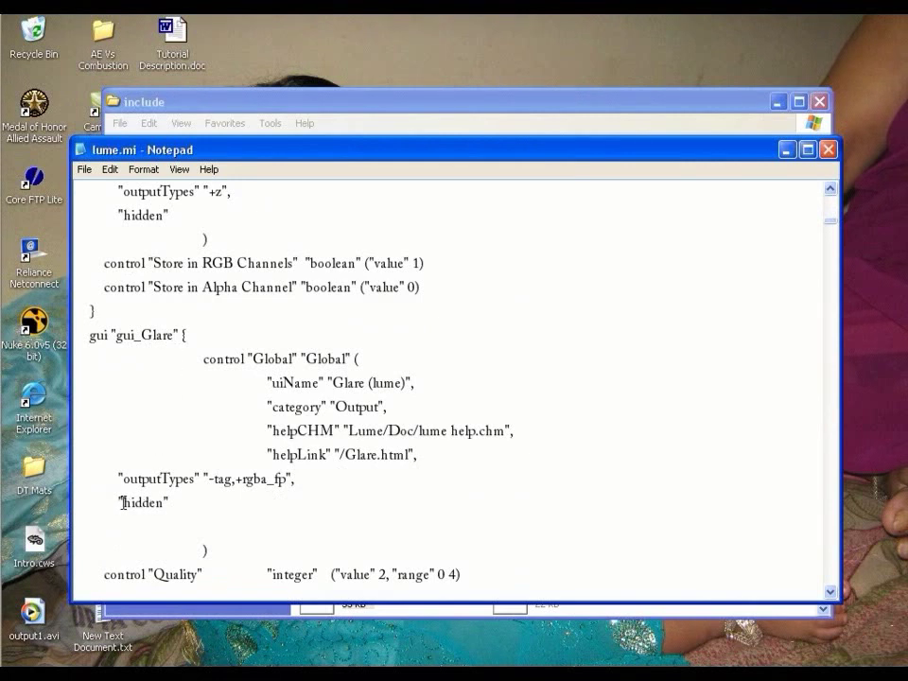
drag(181, 503, 116, 503)
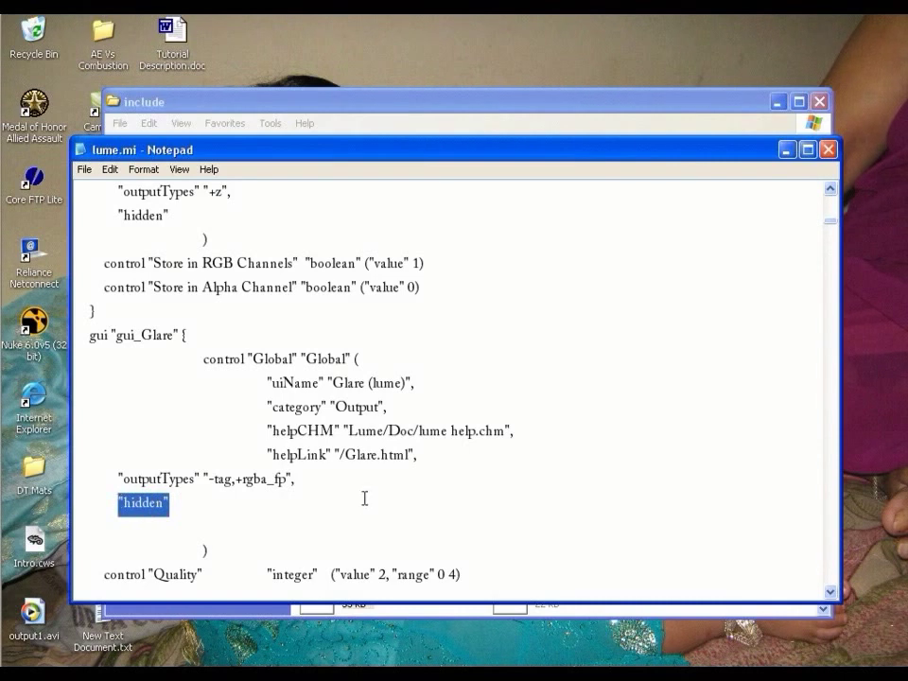
key(Delete)
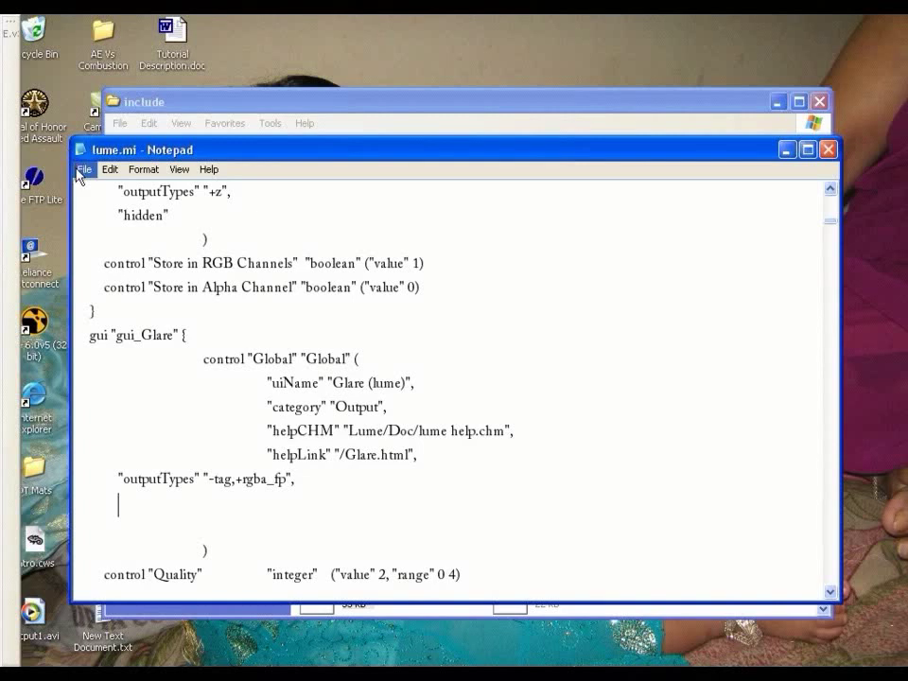
Save the edited lume.mi and close Notepad
click(83, 170)
click(107, 219)
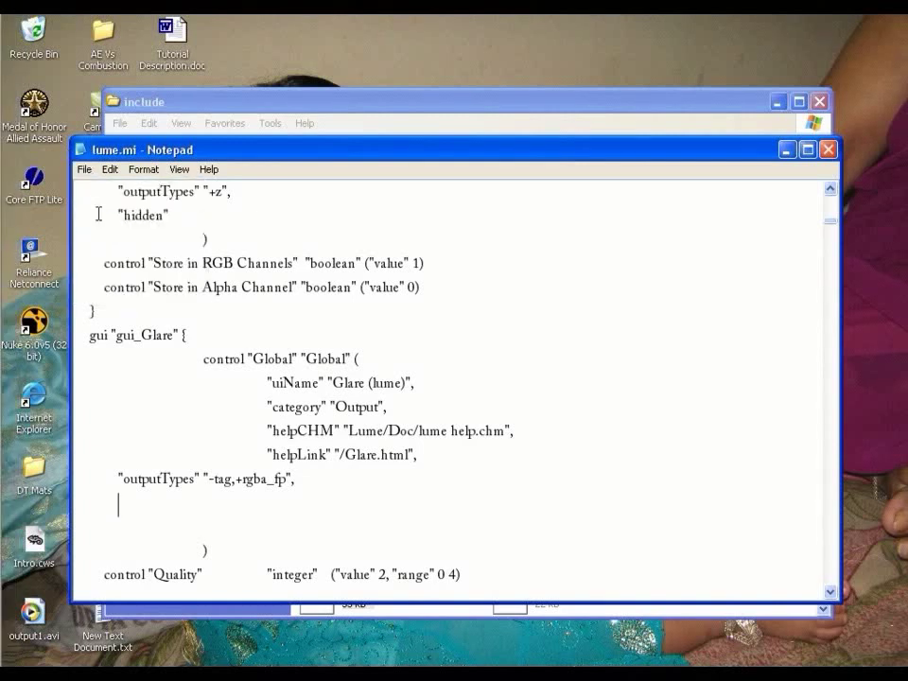
click(829, 151)
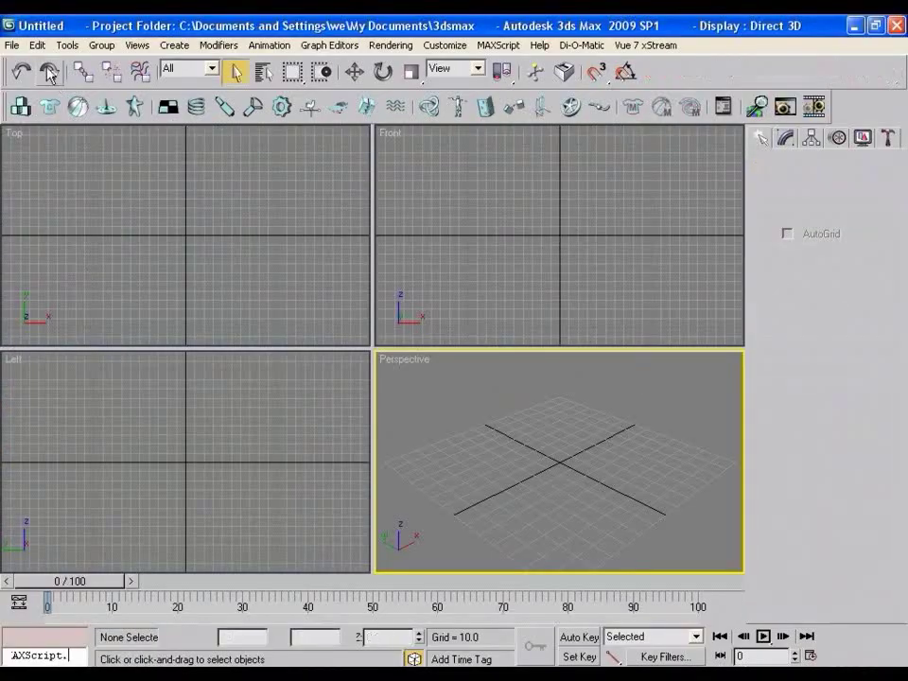
Reopen Room Interior.max from the recent files list without saving the untitled scene
click(12, 45)
mouse_move(57, 109)
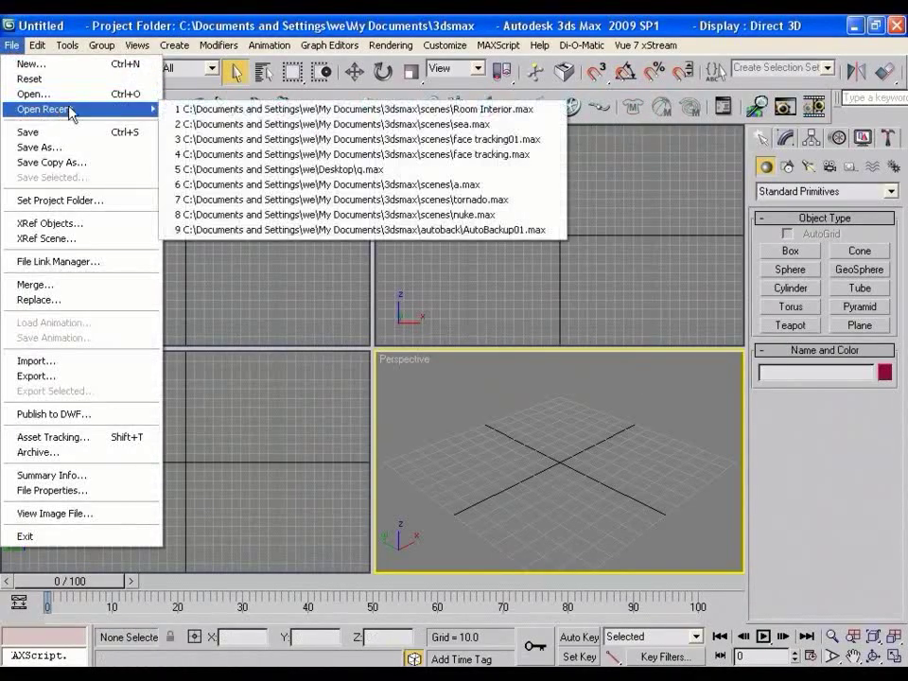
click(207, 112)
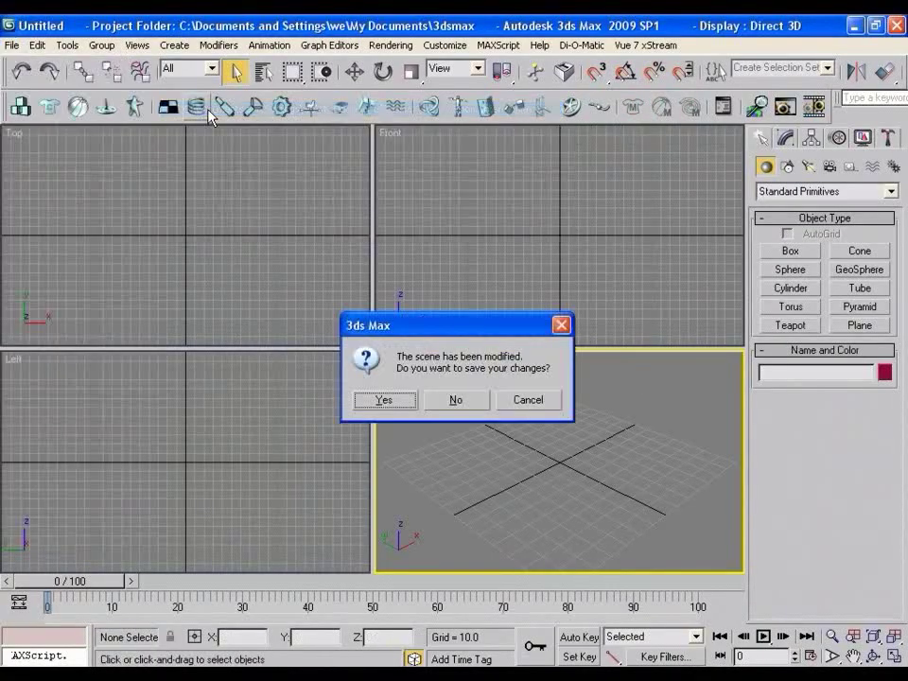
click(444, 398)
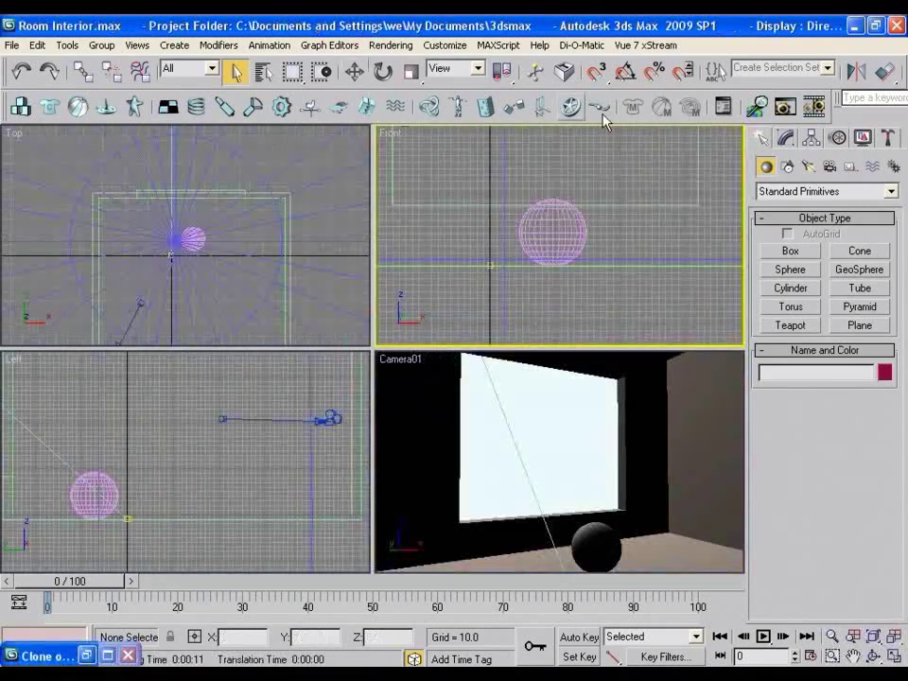
In Render Setup's Renderer tab, assign Glare (lume) to the Output camera shader slot
click(388, 45)
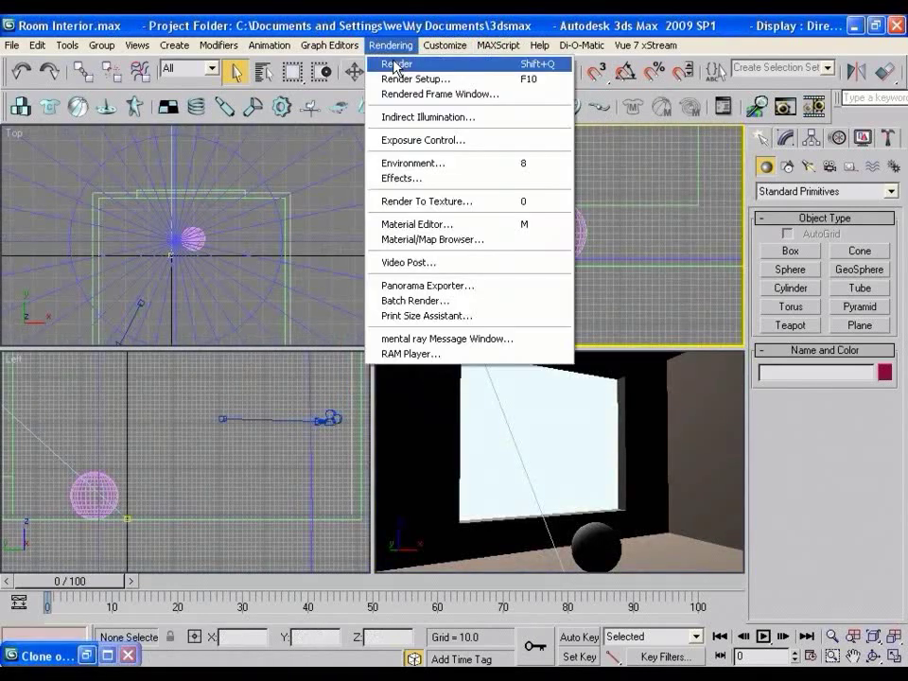
click(409, 78)
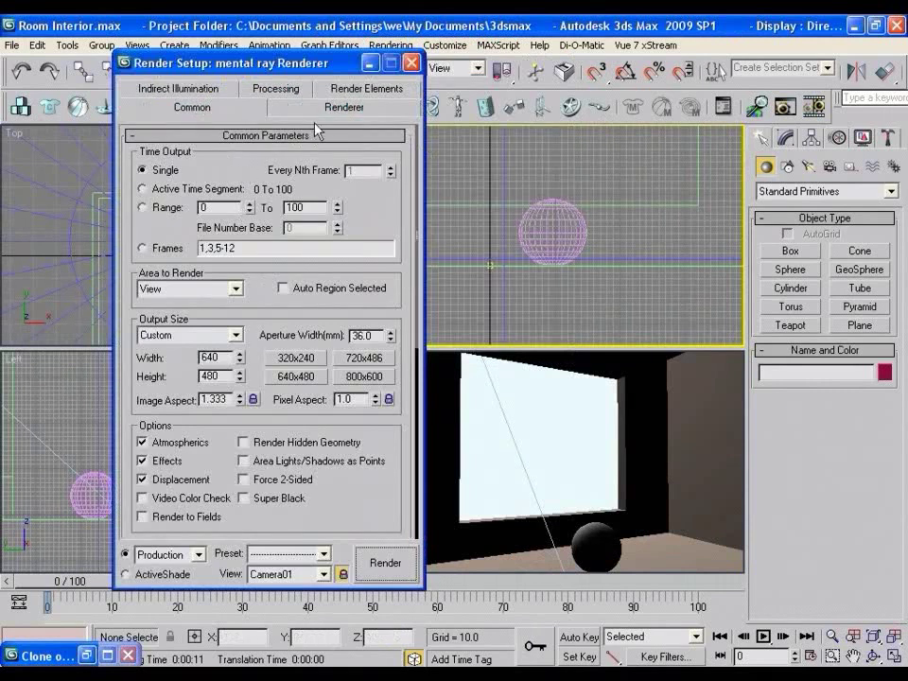
click(344, 117)
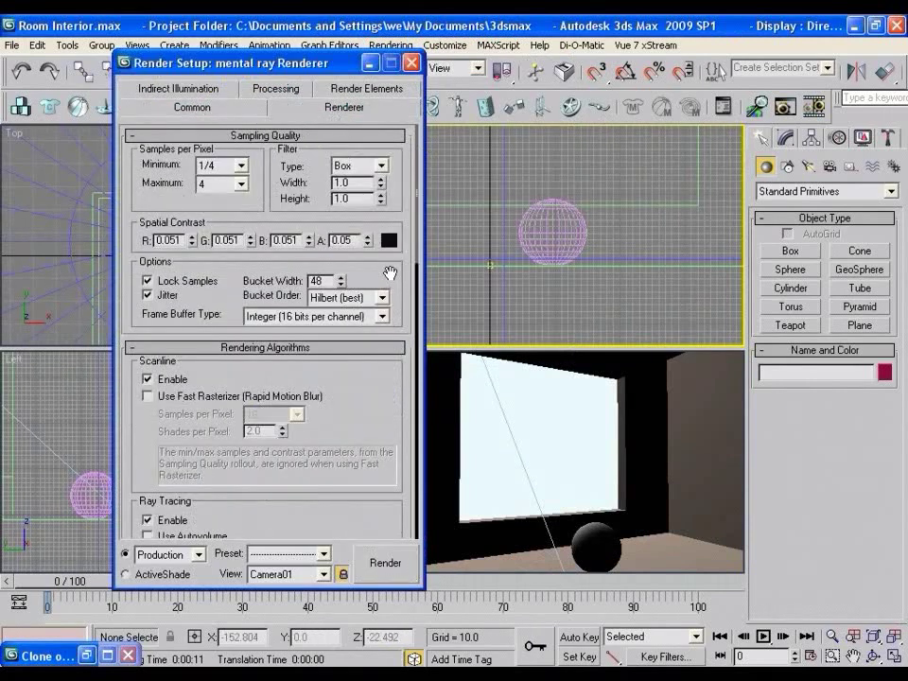
scroll(344, 366, down, 12)
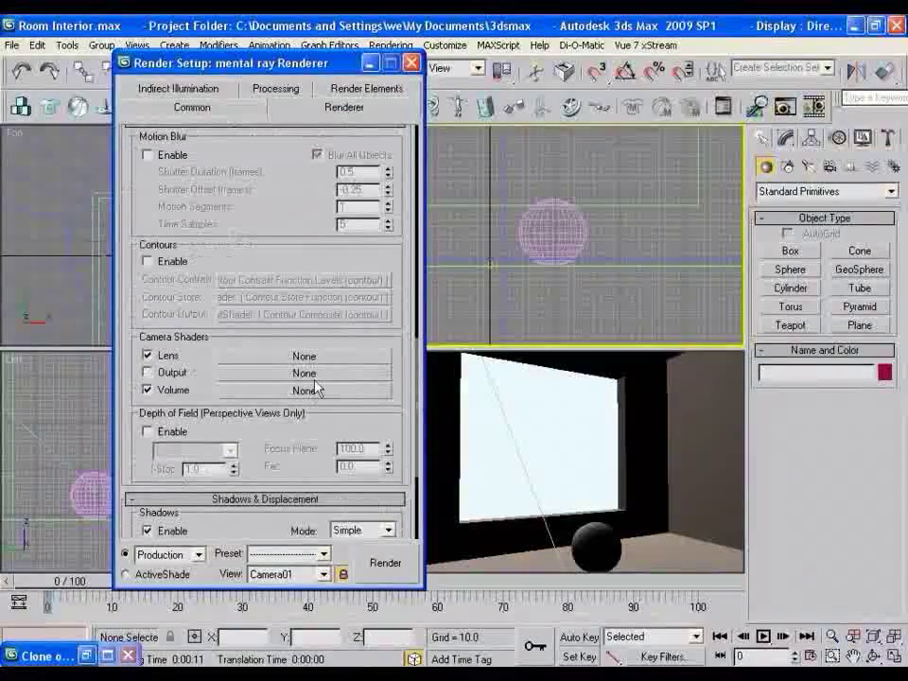
click(304, 373)
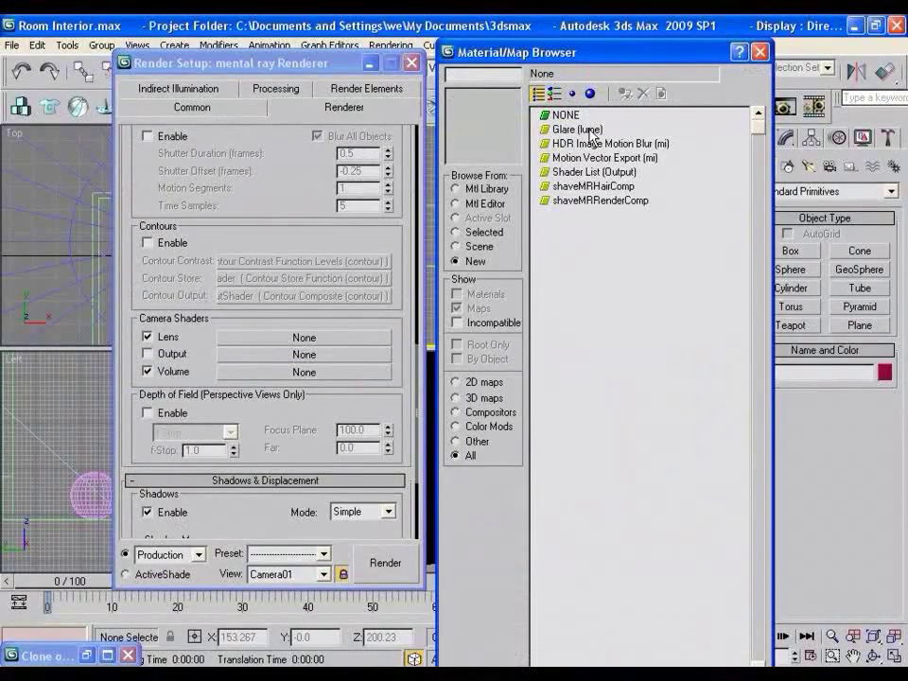
double_click(591, 135)
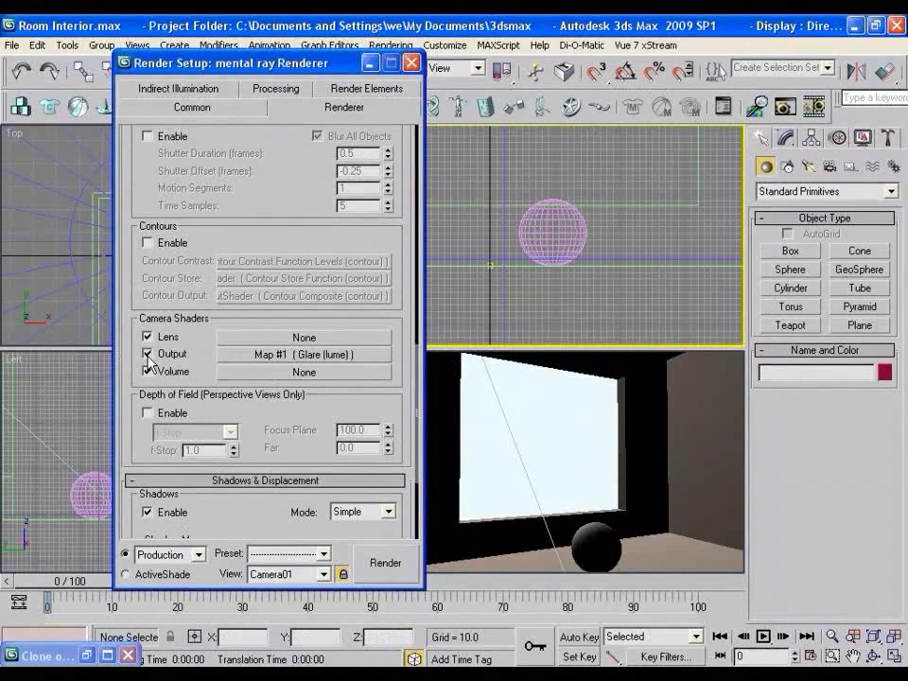
Drag the Glare (lume) output map into an empty Material Editor slot as an instance
key(m)
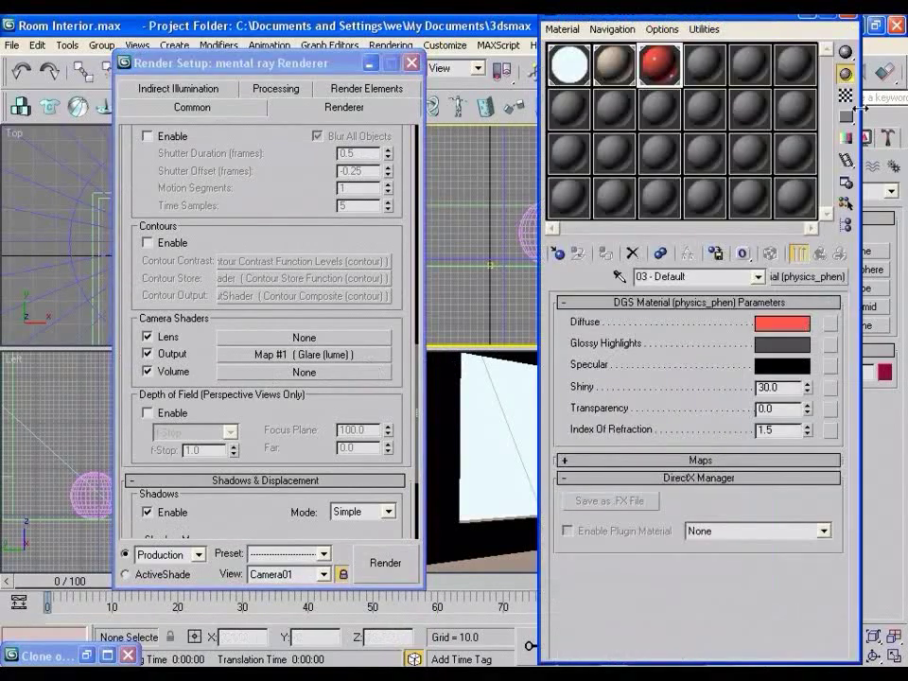
click(709, 66)
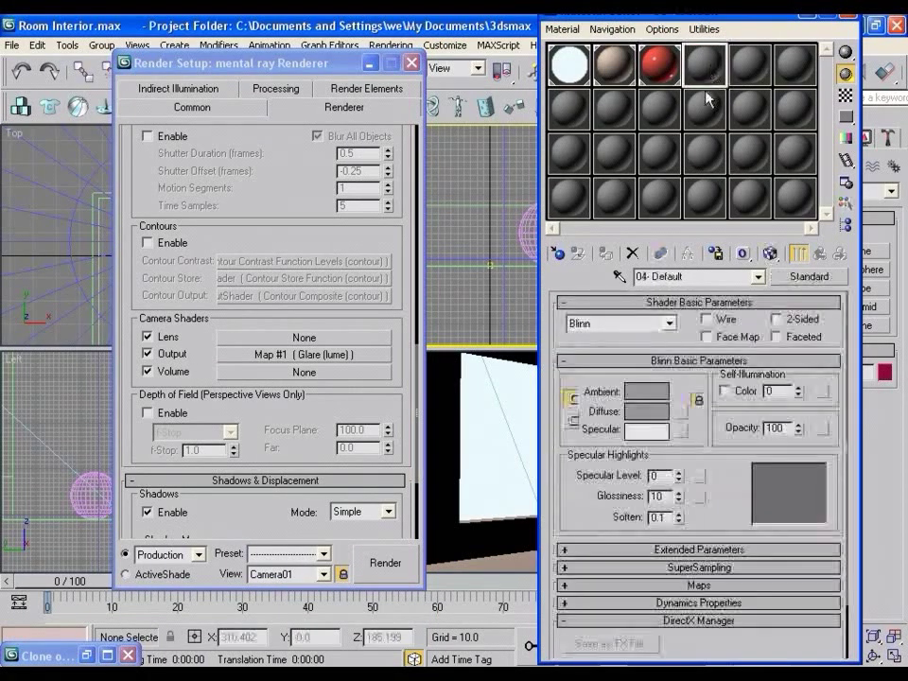
drag(306, 358, 705, 68)
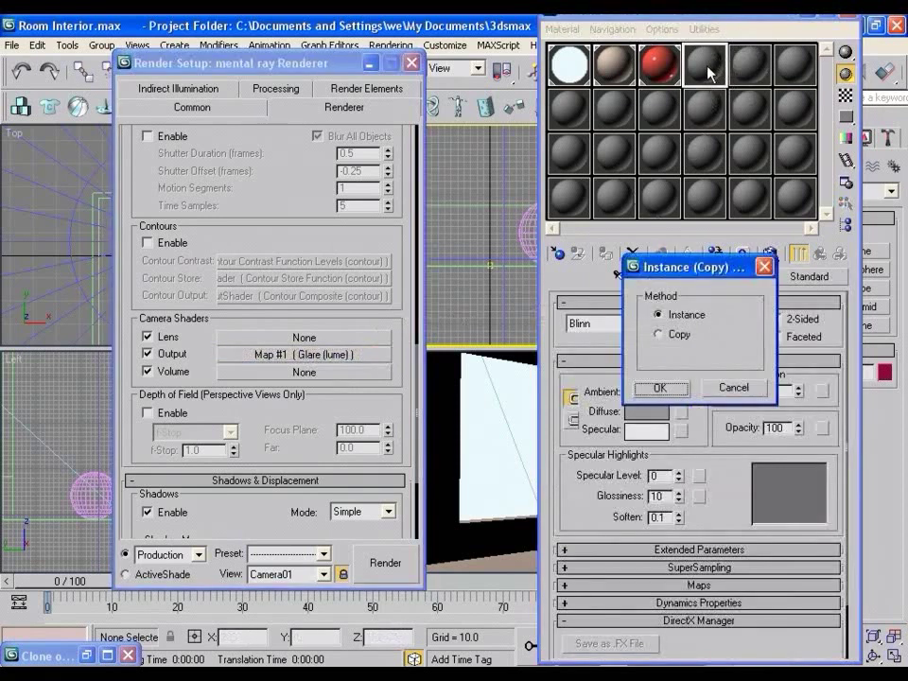
click(663, 390)
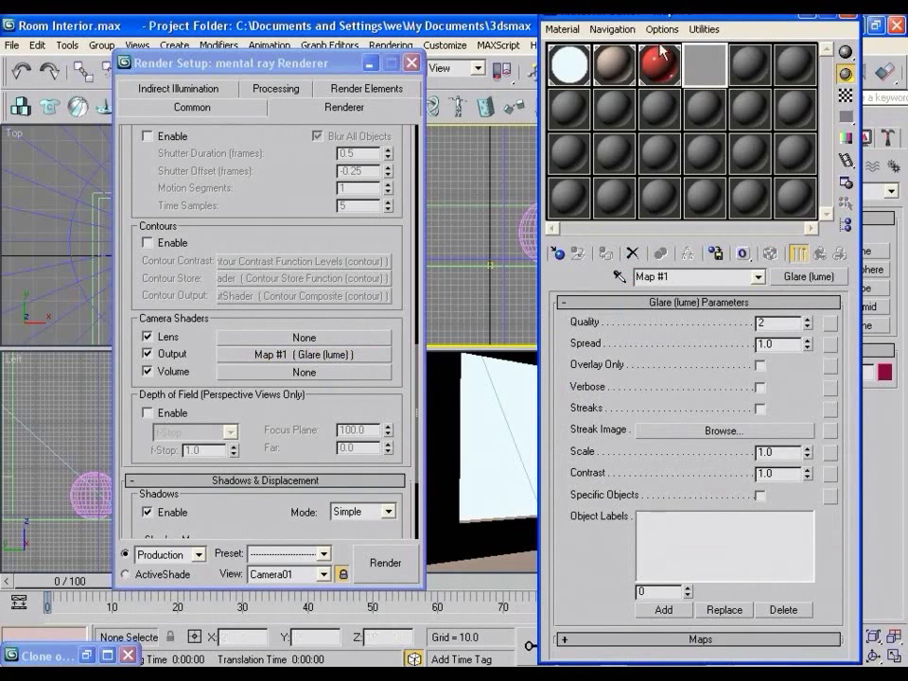
drag(756, 17, 656, 21)
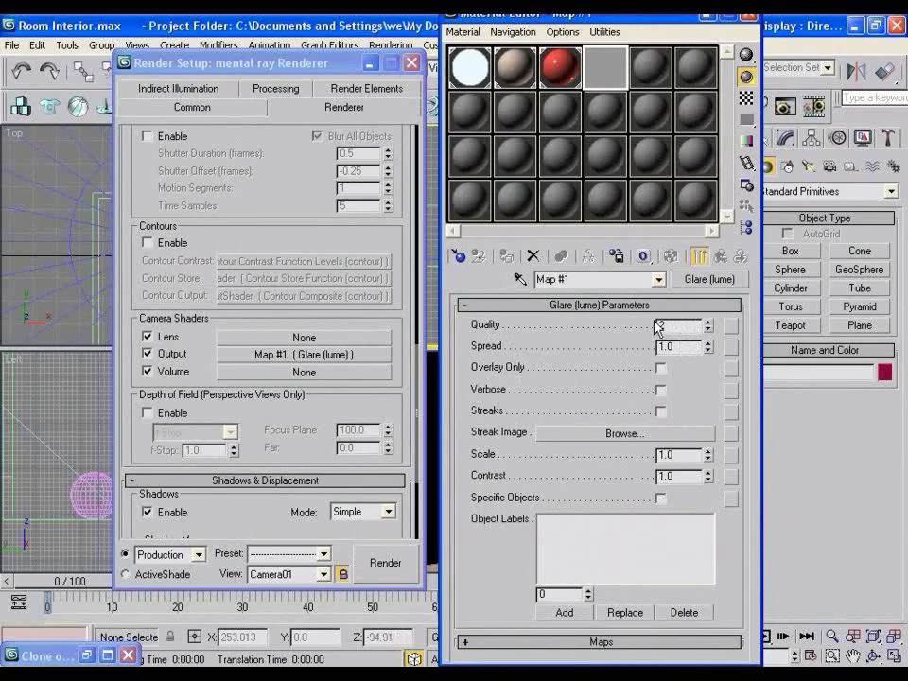
Render the camera view, then render again with Glare Quality 3
key(shift+q)
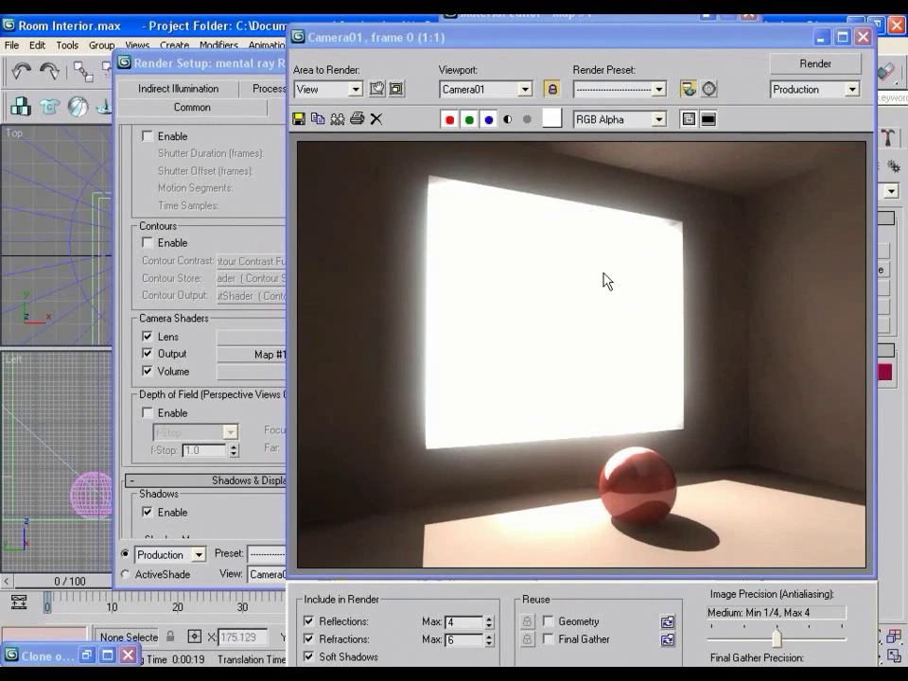
drag(659, 40, 399, 43)
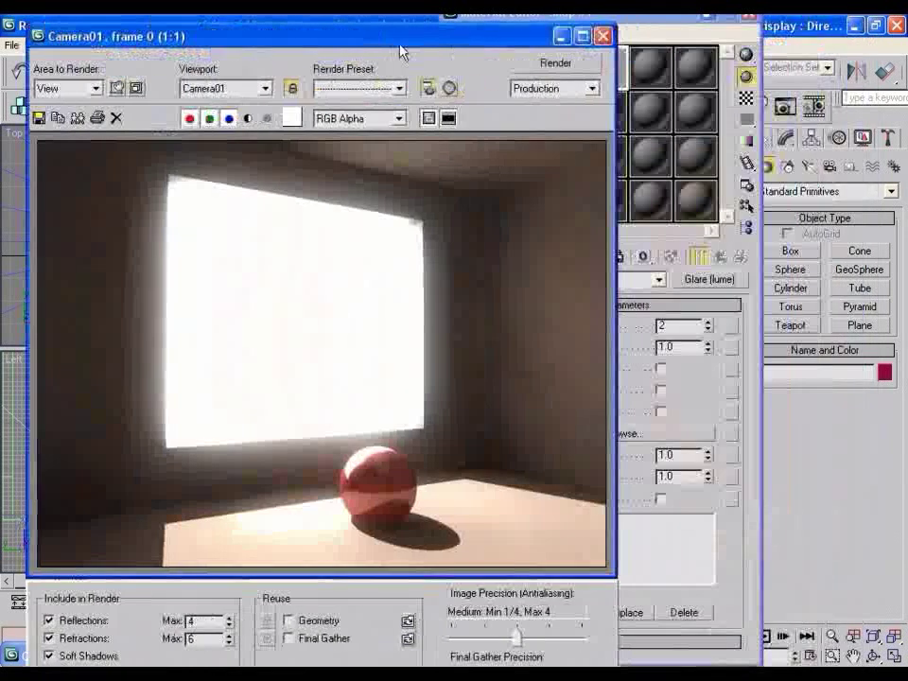
click(603, 37)
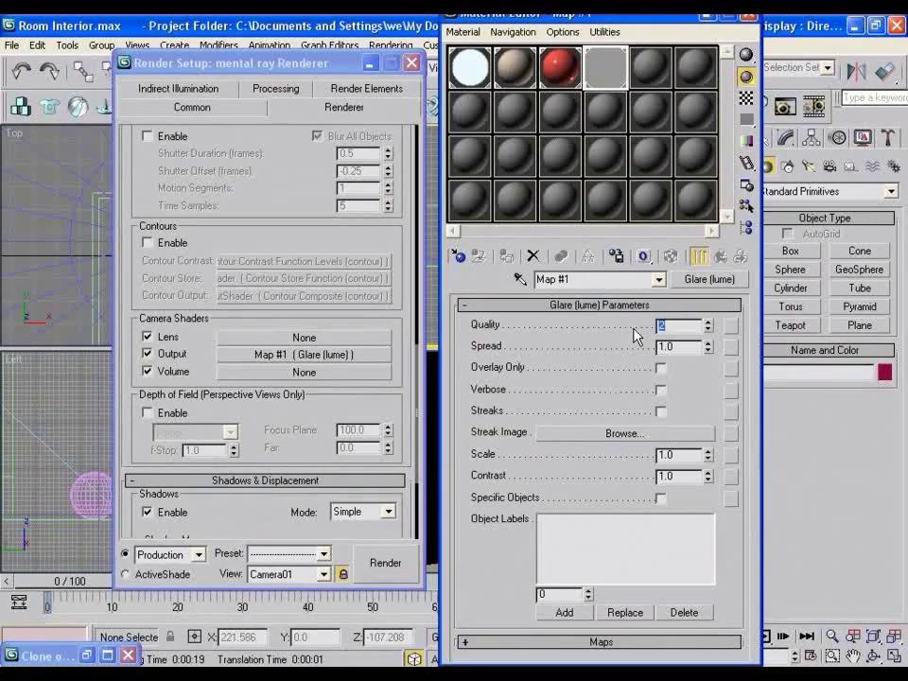
click(400, 566)
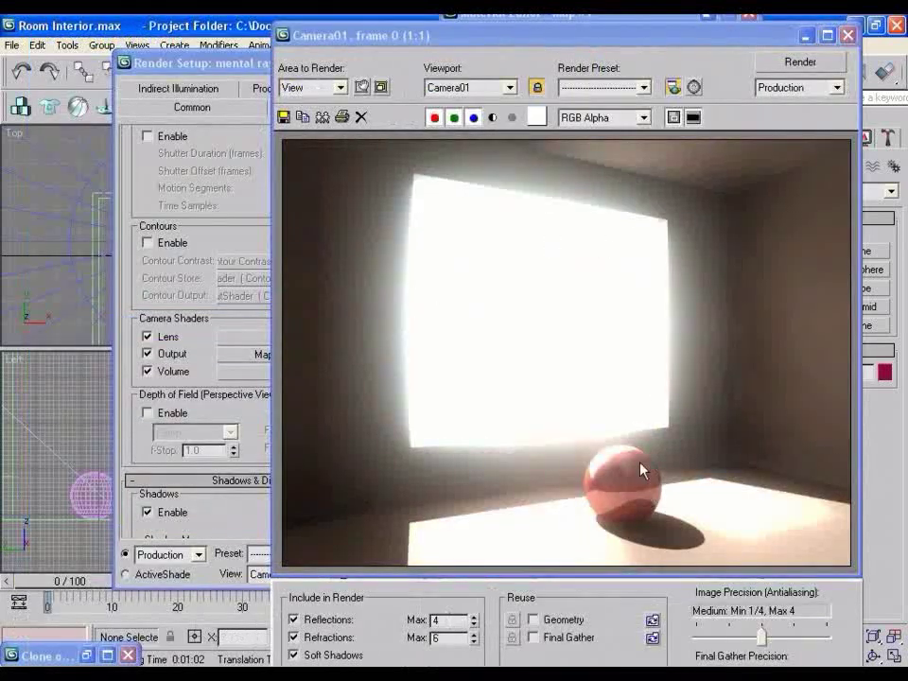
Move the Material Editor right and keep the Glare Spread at 1.0
drag(677, 13, 812, 49)
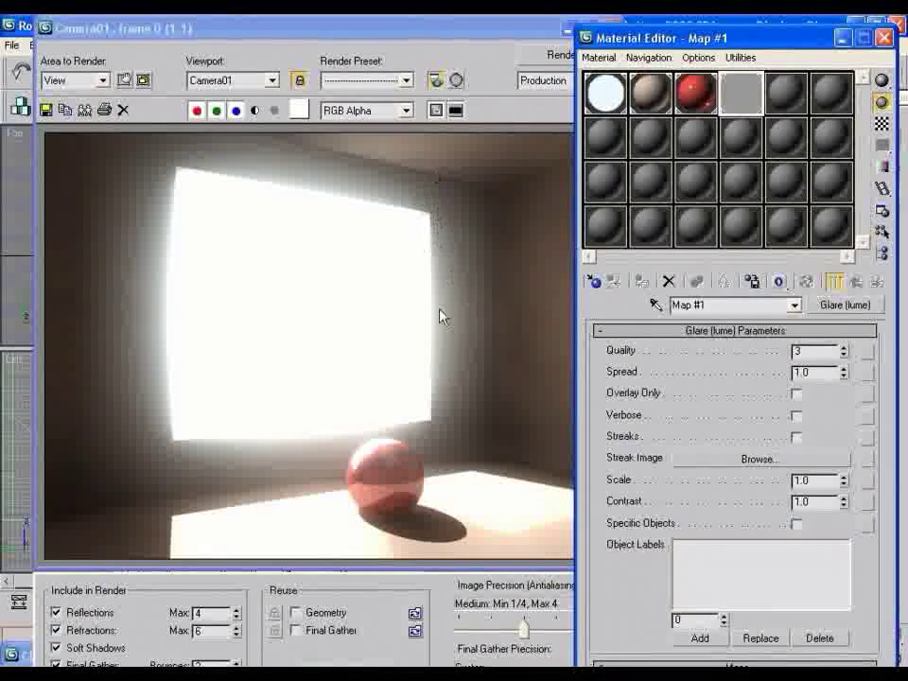
click(844, 376)
click(844, 368)
click(844, 368)
click(158, 641)
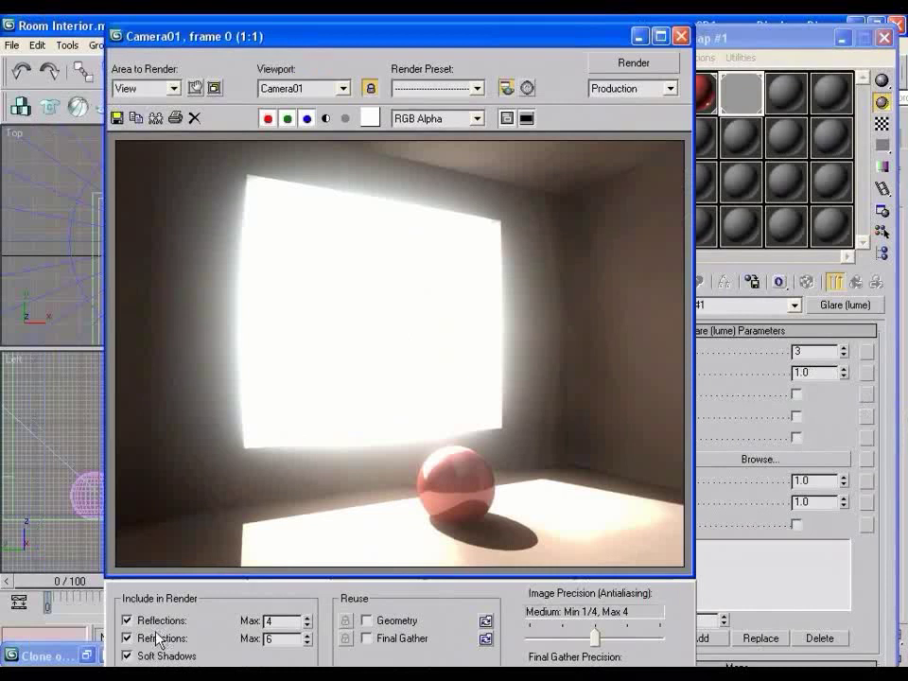
Bring back the earlier render copy and overlap it with the new render to compare
click(86, 655)
drag(515, 142, 199, 114)
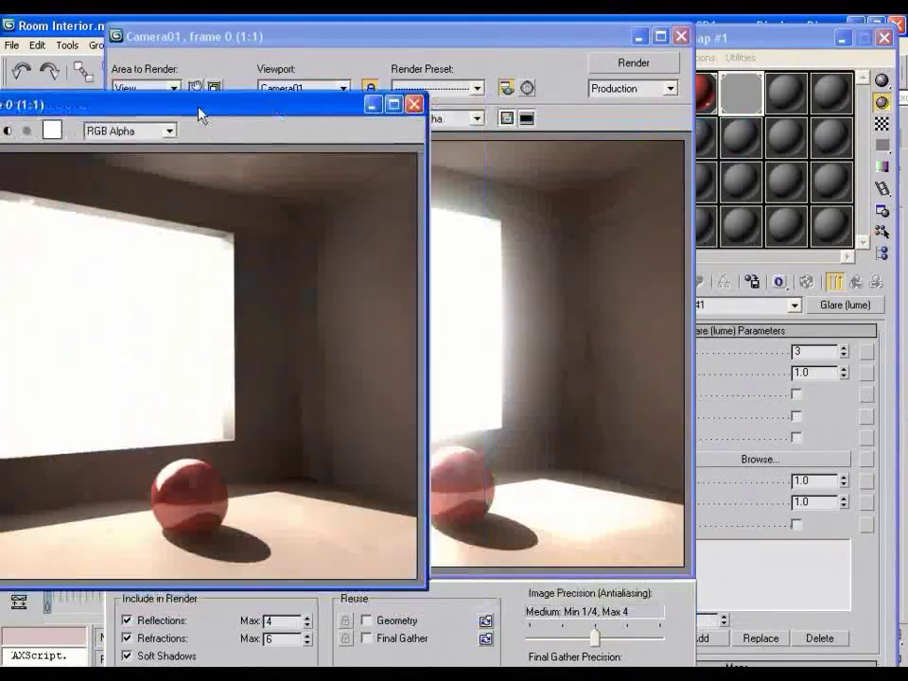
drag(381, 42, 535, 31)
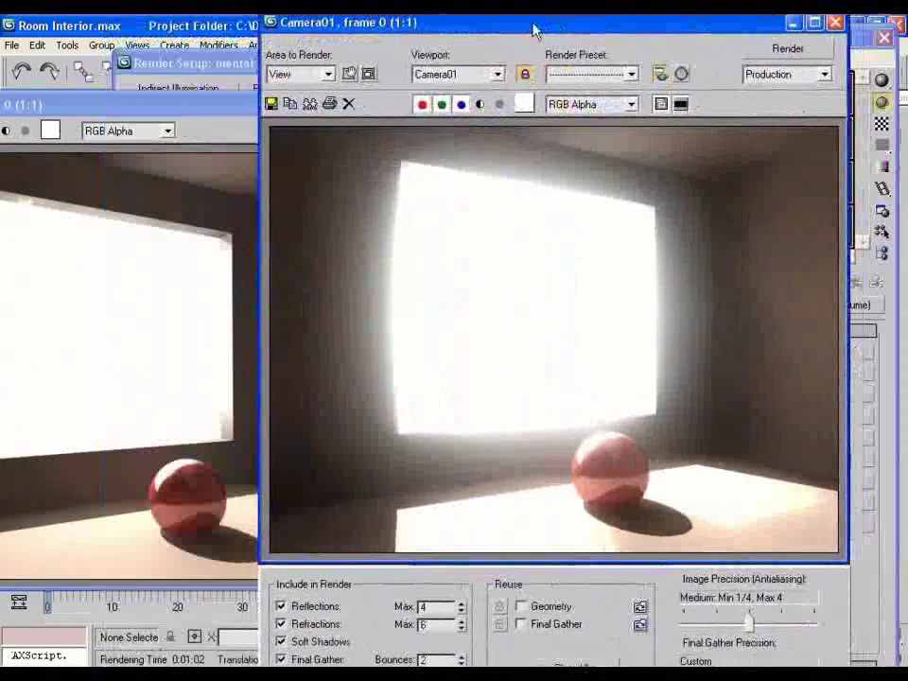
mouse_move(205, 108)
mouse_down()
mouse_move(335, 55)
mouse_move(332, 63)
mouse_up()
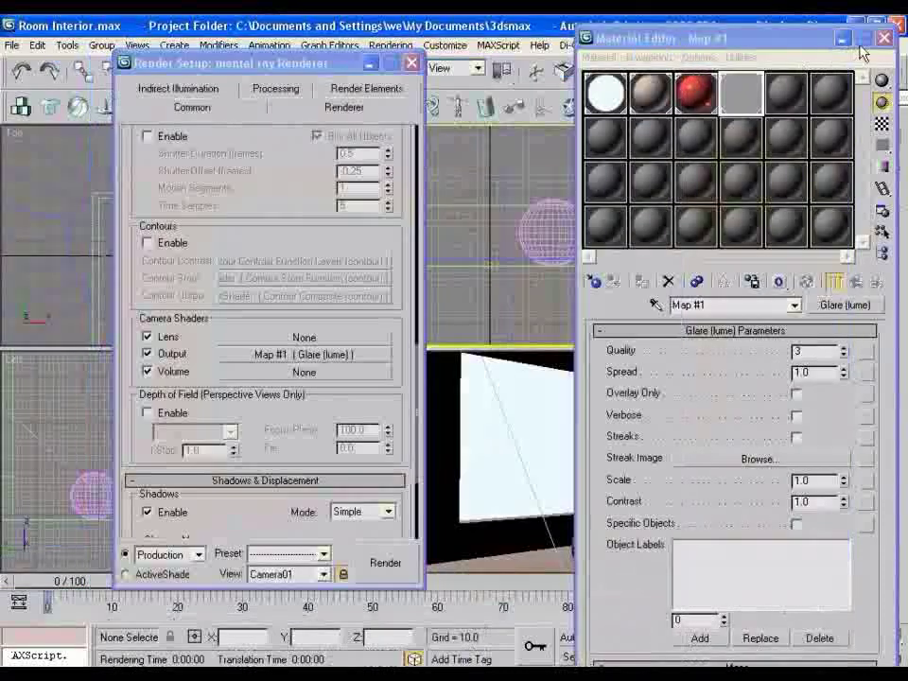
Set the Final Gather precision preset to High under Indirect Illumination
key(m)
scroll(273, 312, up, 5)
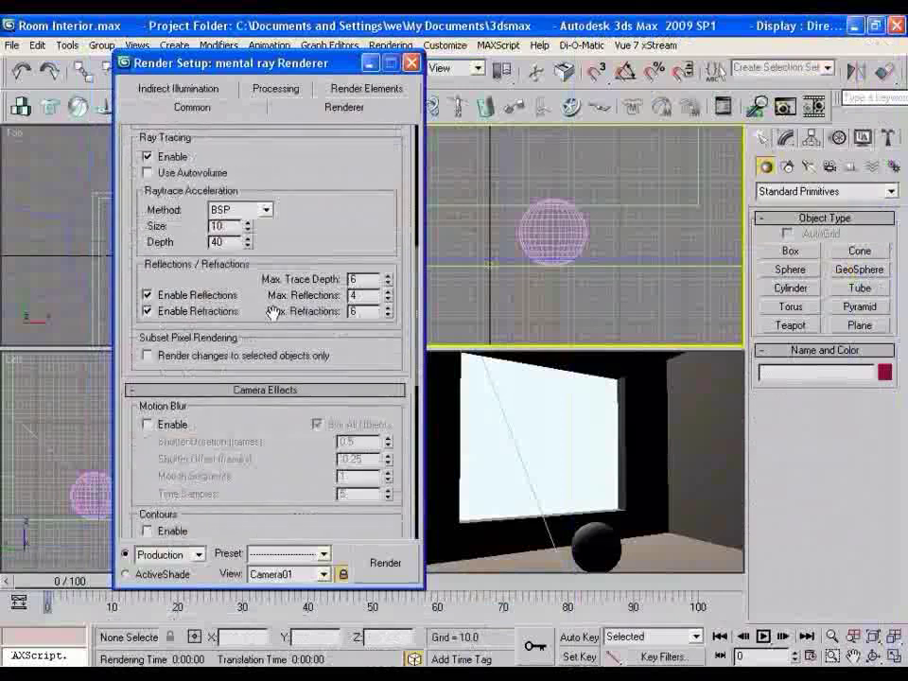
scroll(273, 312, up, 5)
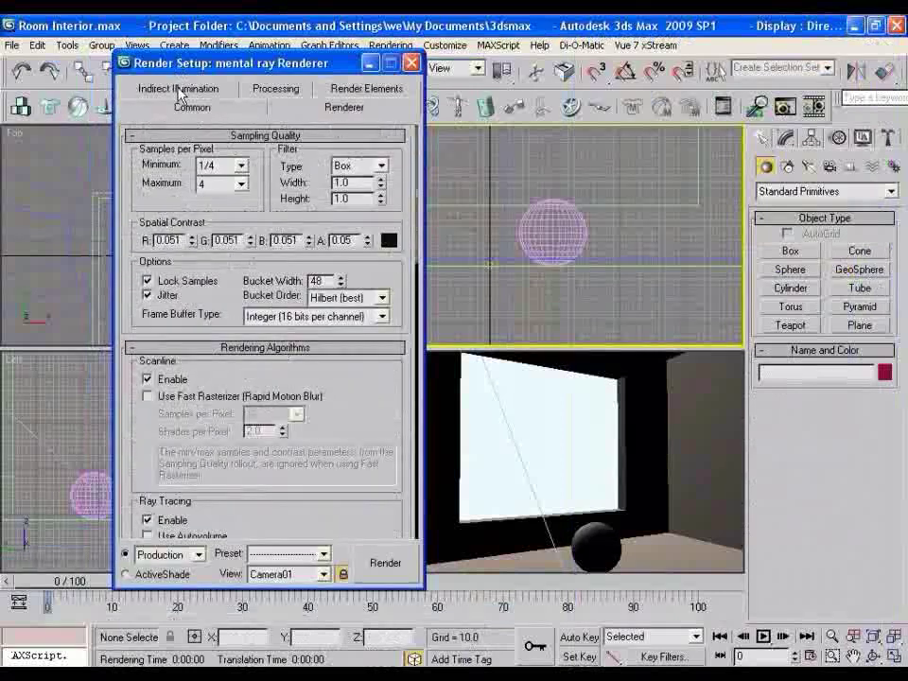
click(179, 90)
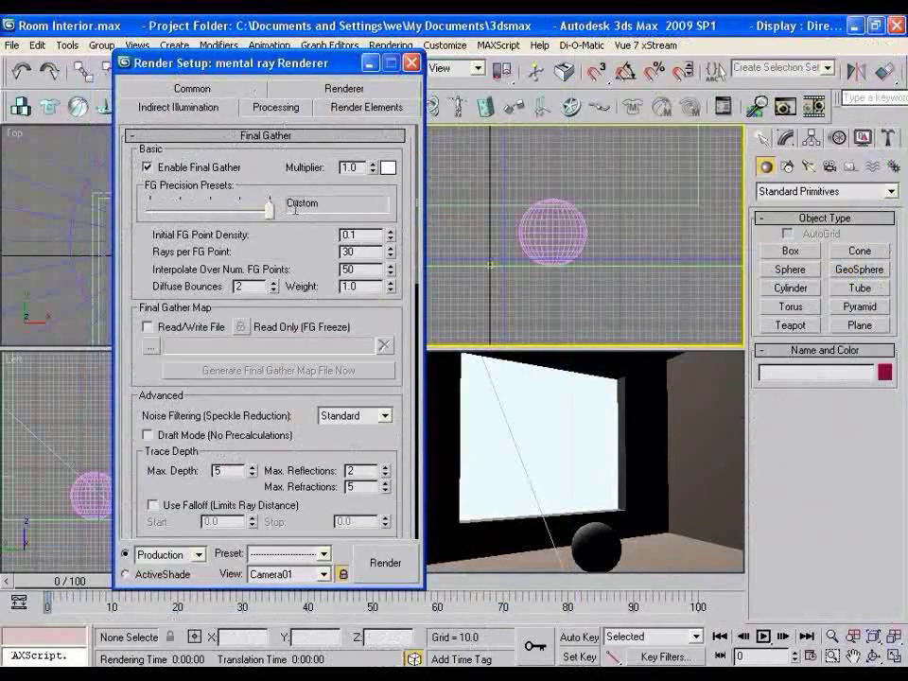
drag(265, 217, 238, 212)
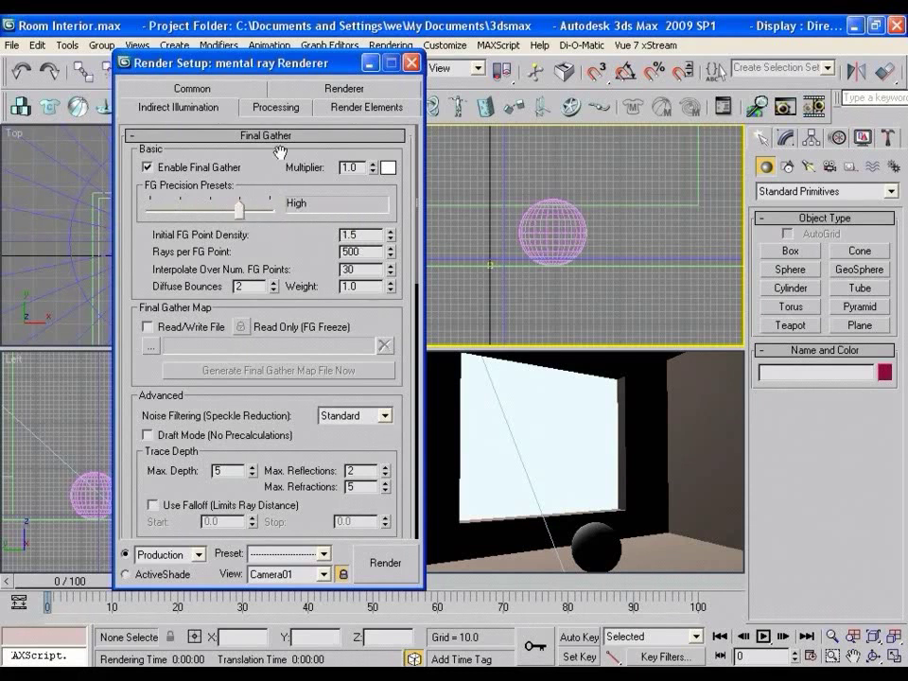
Set Samples per Pixel to minimum 4 and maximum 16 on the Renderer tab
click(347, 89)
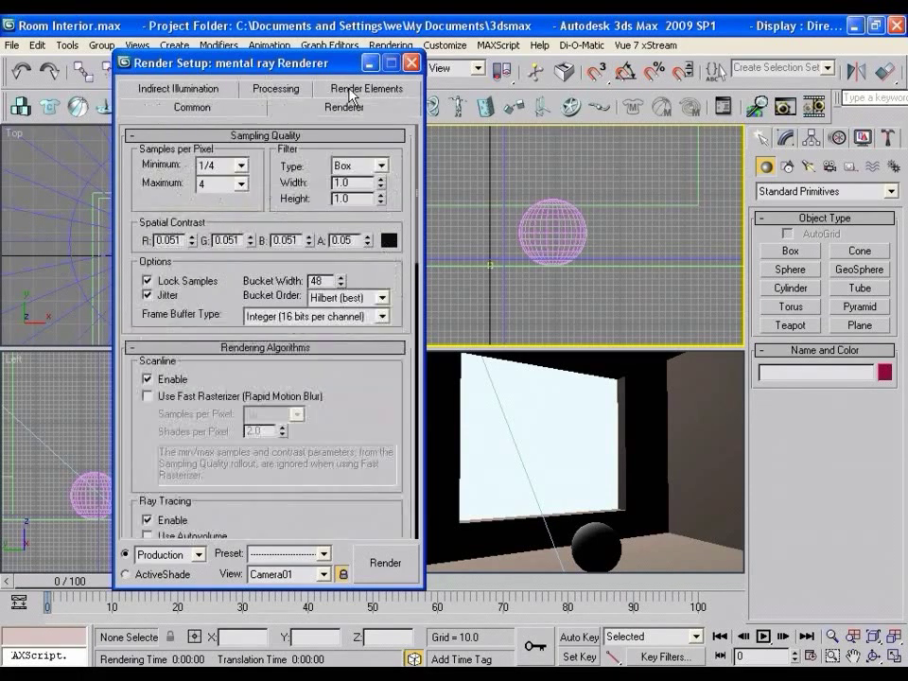
click(241, 167)
click(216, 224)
click(243, 186)
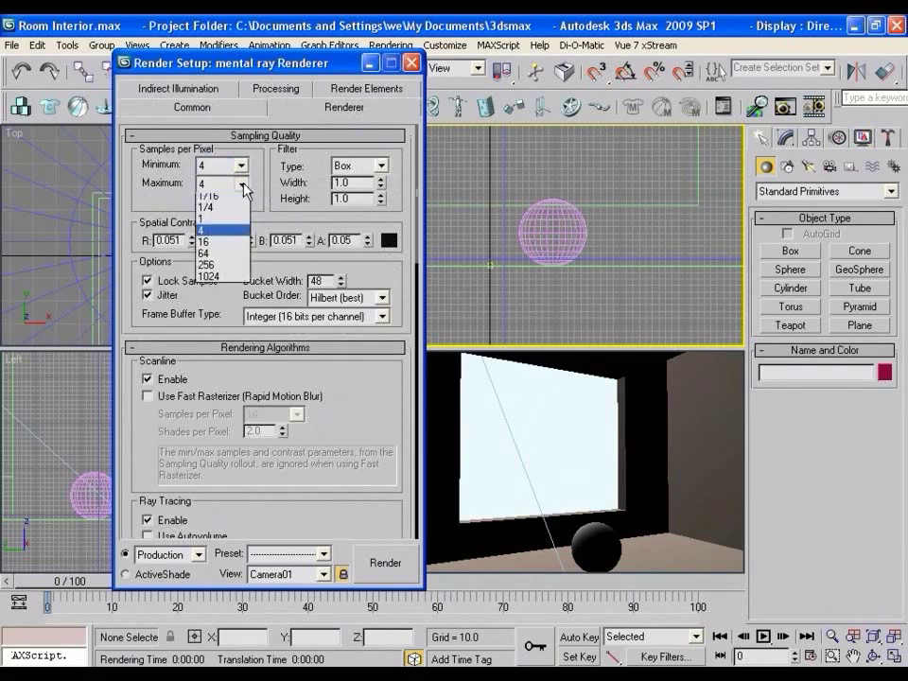
click(232, 242)
scroll(268, 162, down, 2)
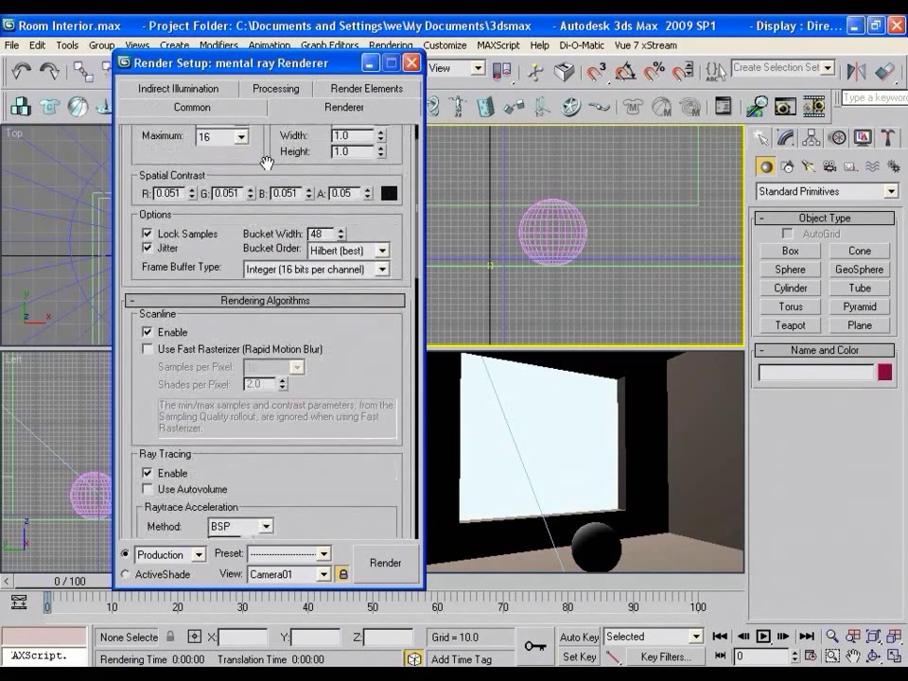
scroll(349, 282, down, 5)
key(m)
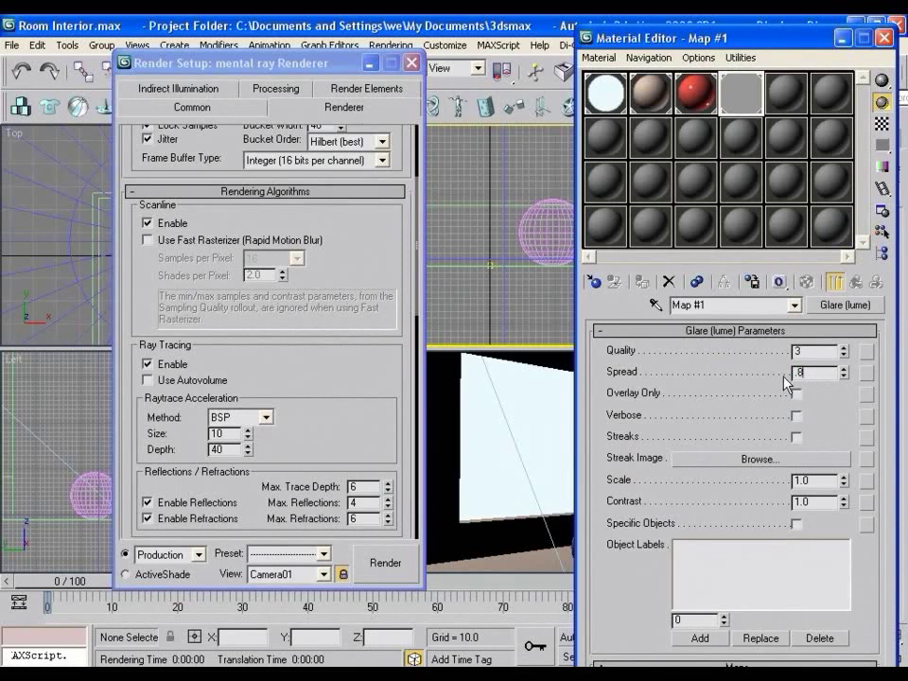
Render Camera01 with the high-quality glare settings and move the frame window aside
click(397, 571)
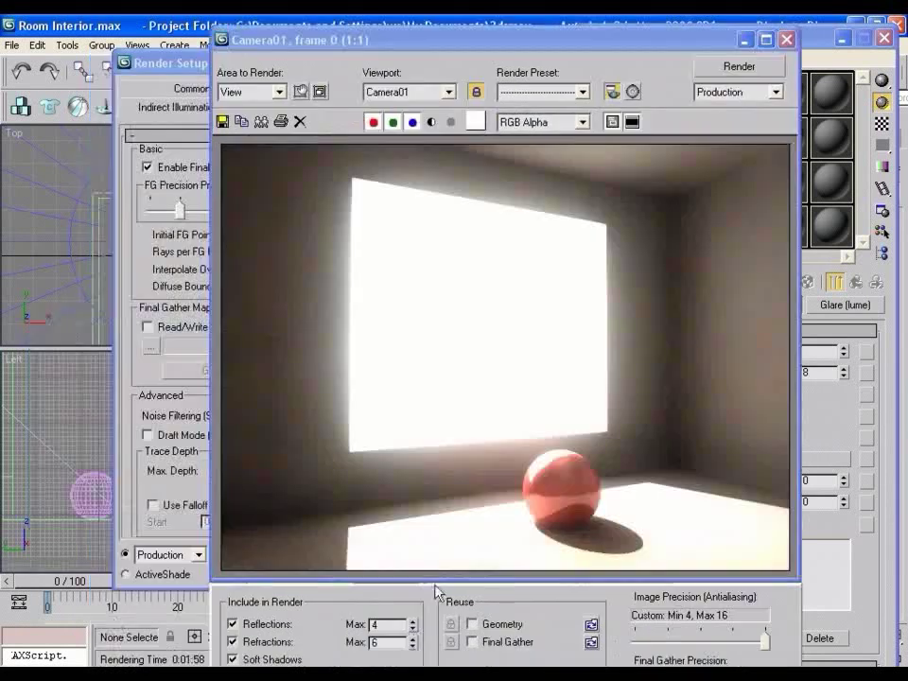
drag(615, 45, 535, 43)
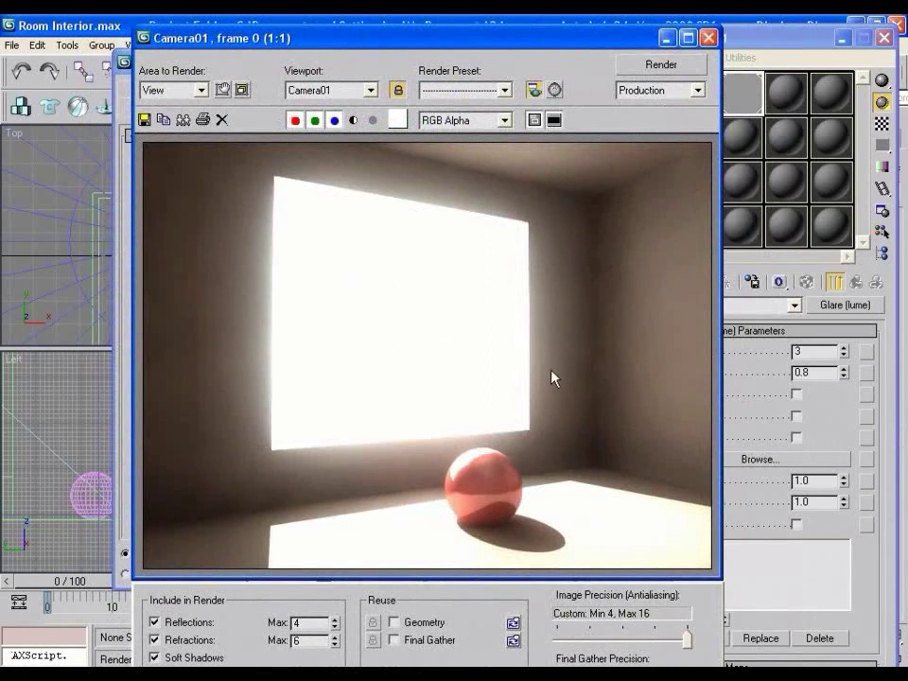
drag(539, 40, 591, 50)
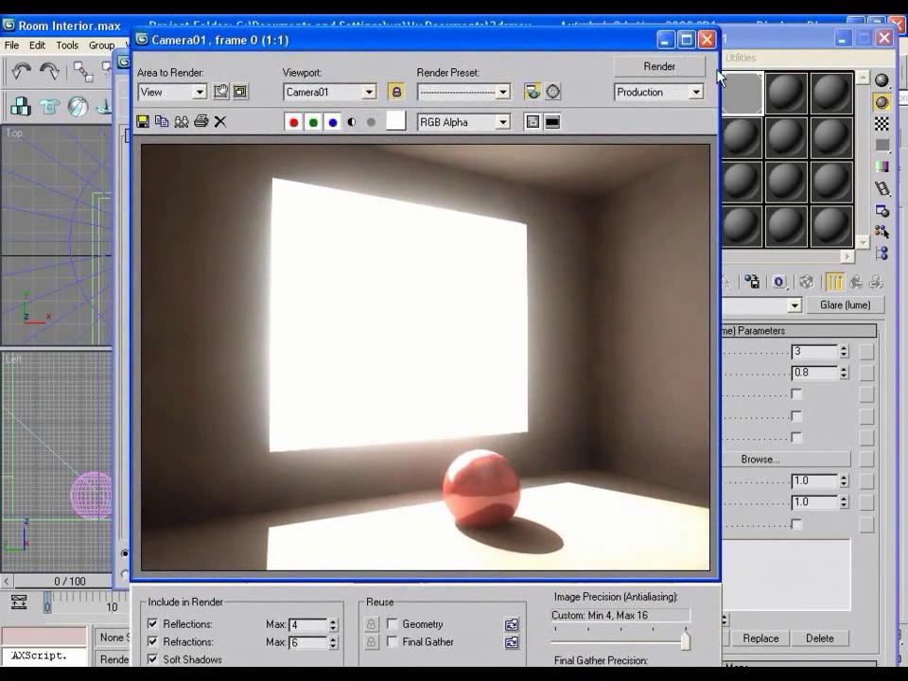